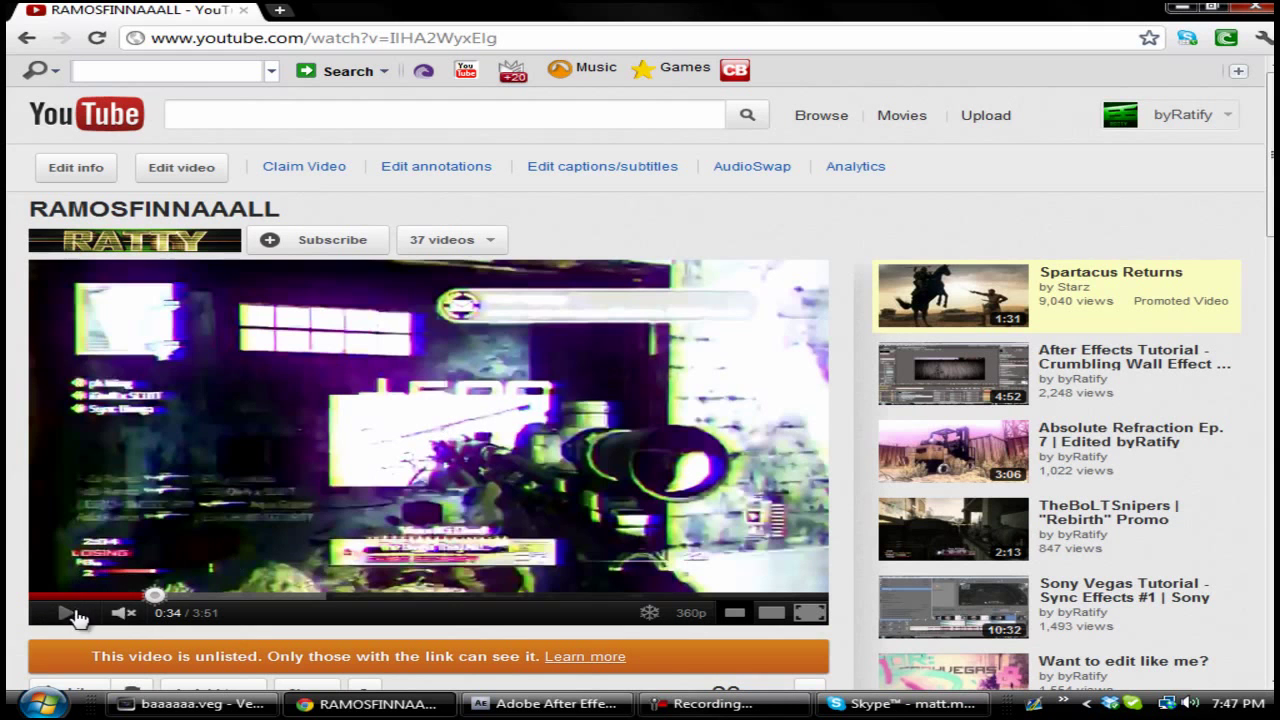
Step: Play the RAMOSFINNAAALL example video briefly around 0:34 to view the picture-in-picture transition
{"action": "left_click", "coordinate": [44, 618]}
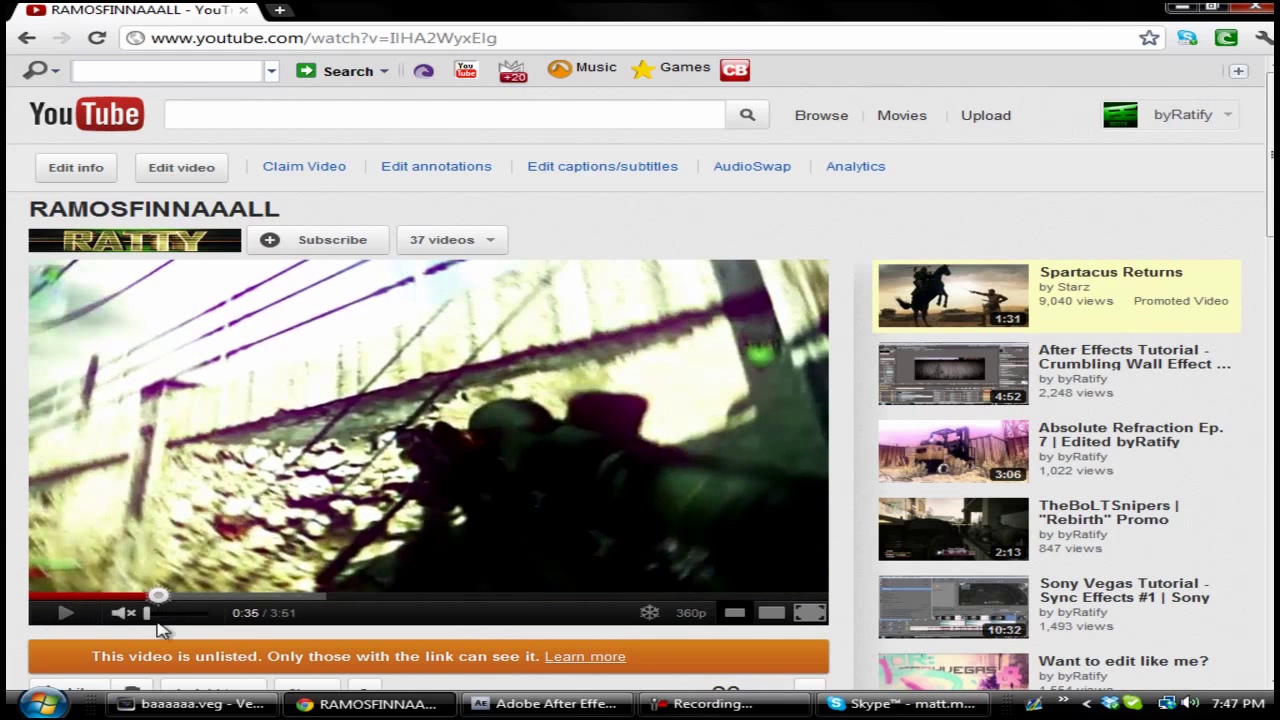
{"action": "left_click", "coordinate": [372, 703]}
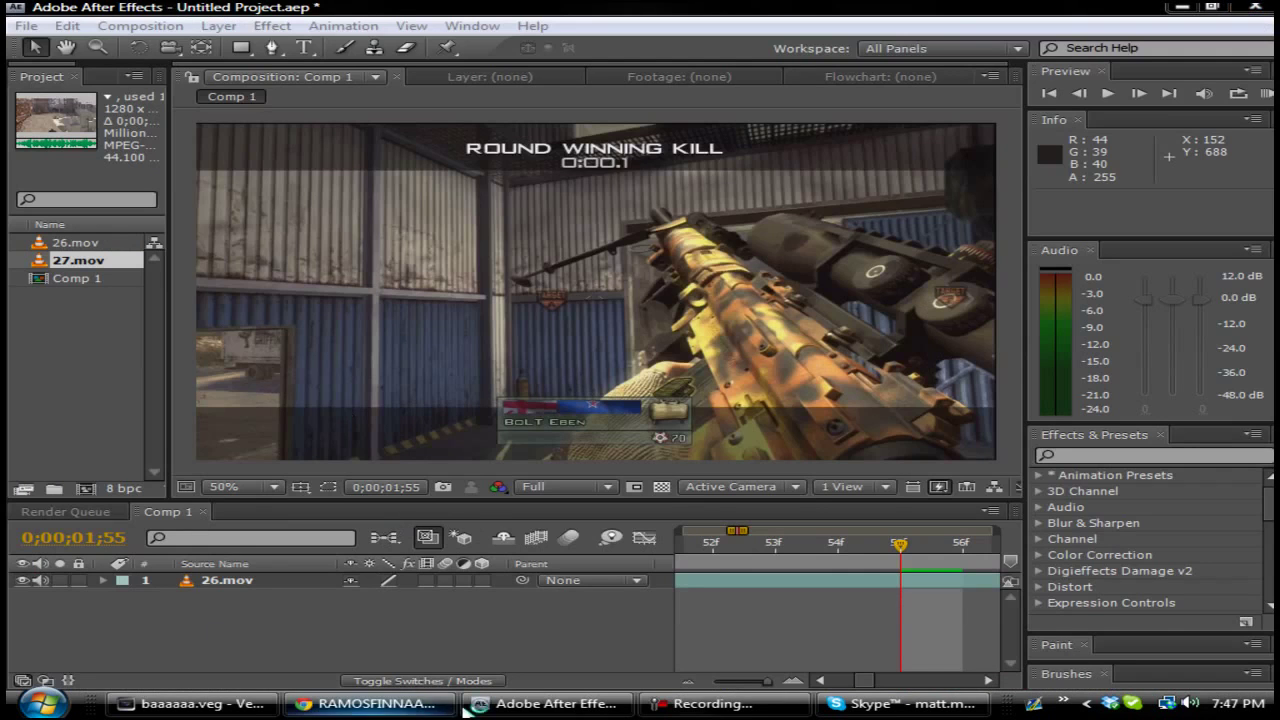
Step: Switch to Vegas Pro and play the timeline from 00:00:44.54 to preview the clips around the cut
{"action": "left_click", "coordinate": [190, 703]}
{"action": "left_click", "coordinate": [446, 512]}
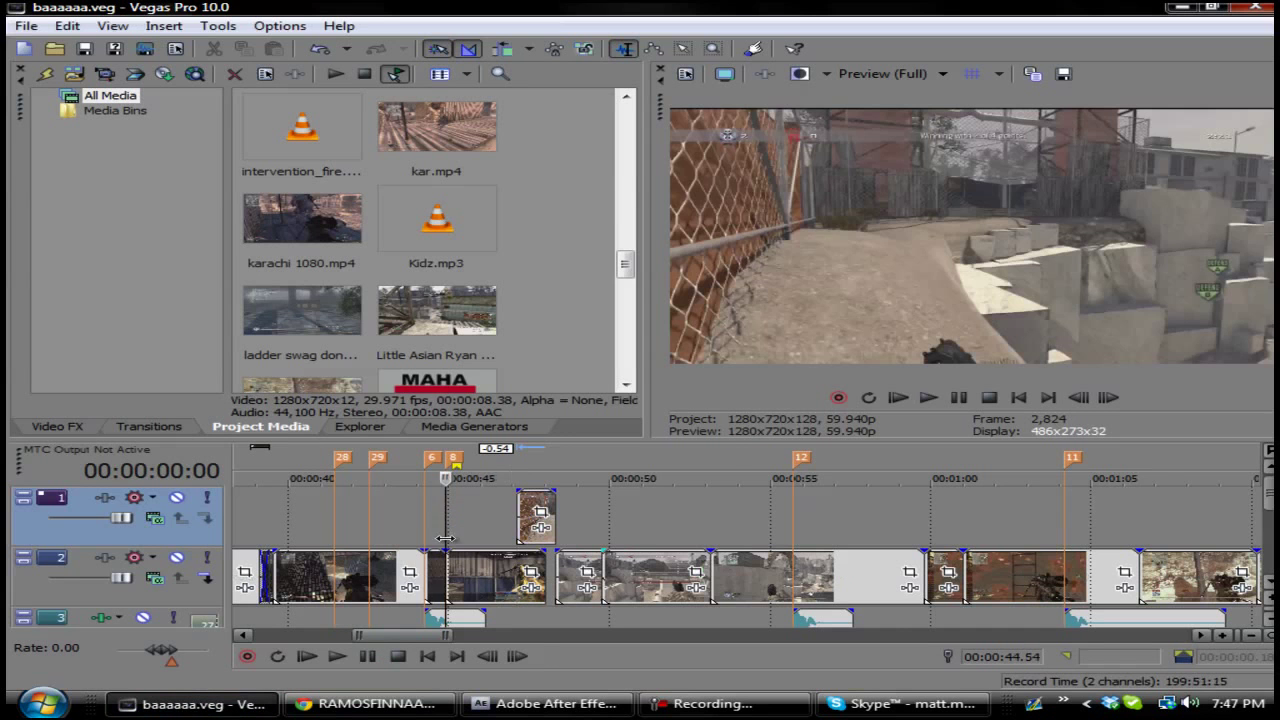
{"action": "key", "text": "space"}
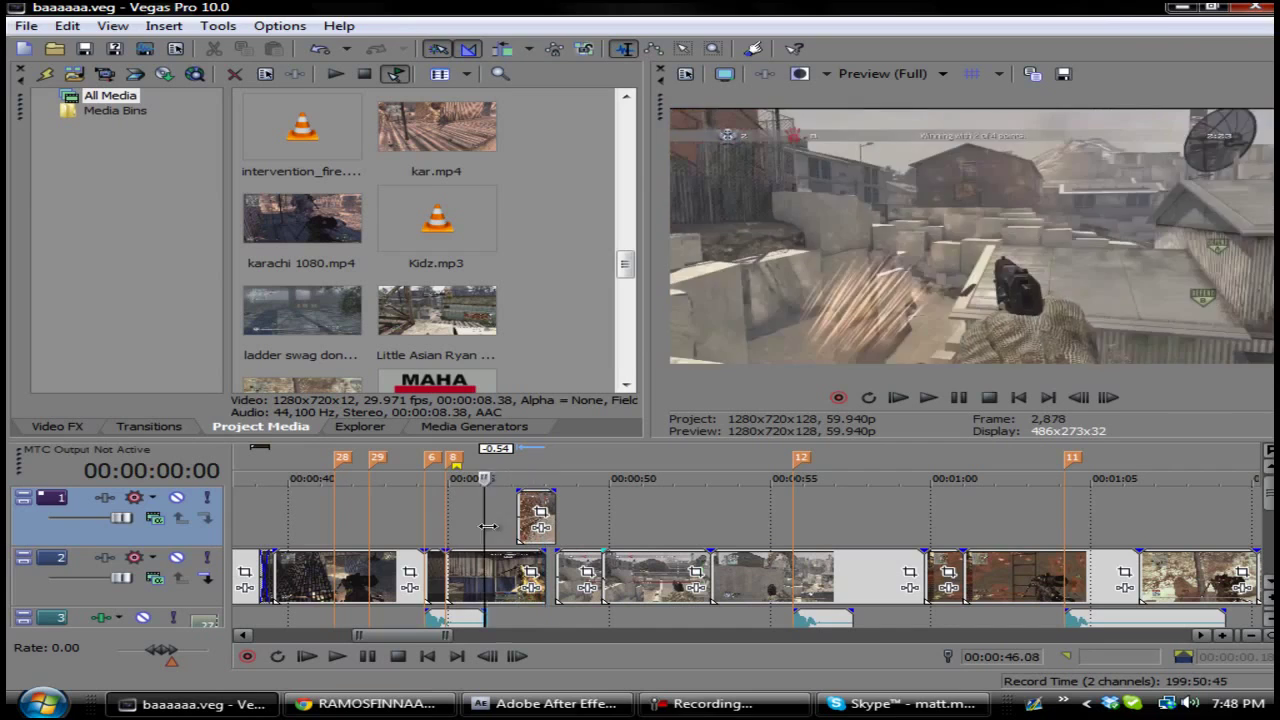
{"action": "key", "text": "space"}
{"action": "left_click", "coordinate": [537, 704]}
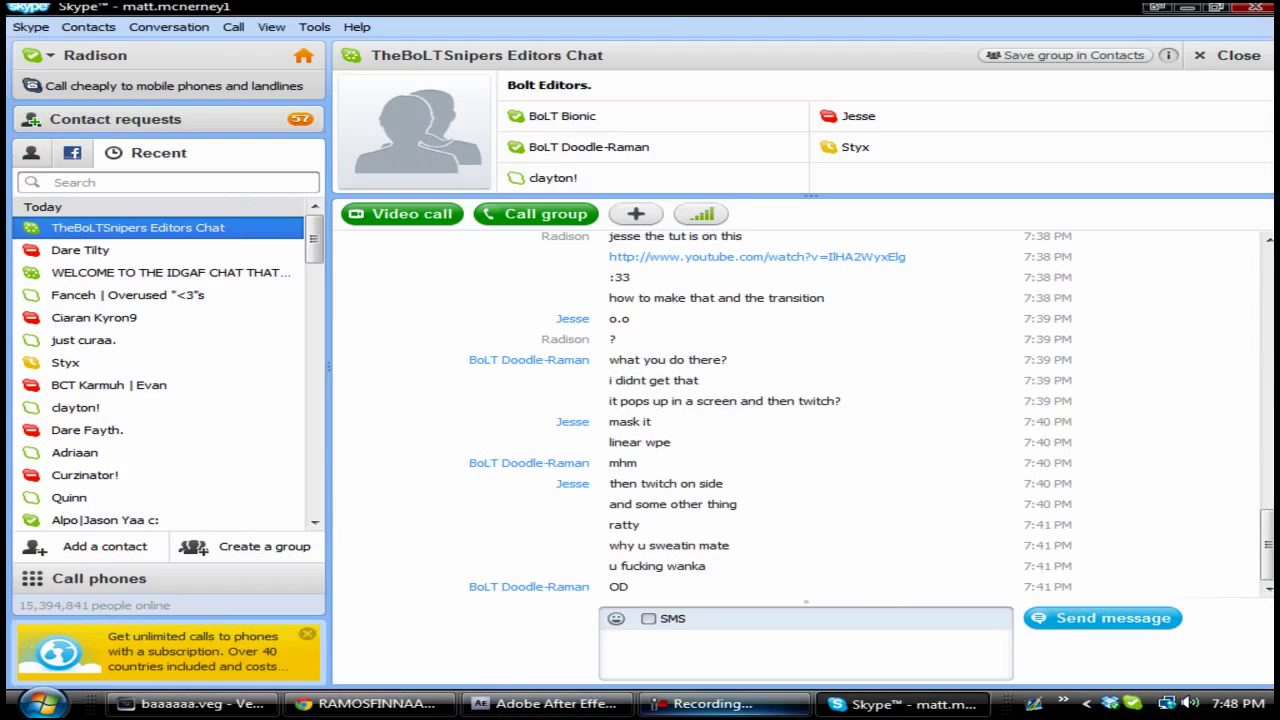
{"action": "left_click", "coordinate": [571, 589]}
{"action": "left_click", "coordinate": [193, 704]}
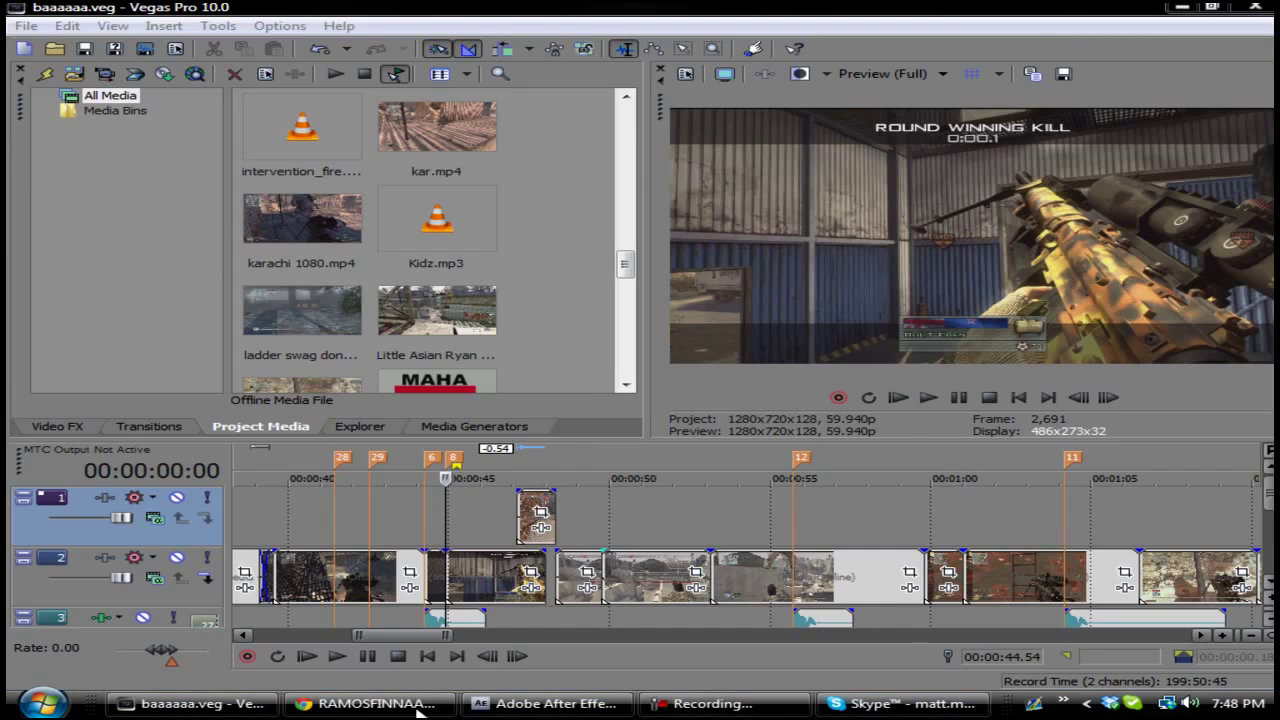
Step: Switch to After Effects, add 27.mov above 26.mov in Comp 1, and make it start at 0;00;01;55
{"action": "left_click", "coordinate": [550, 704]}
{"action": "left_click", "coordinate": [75, 247]}
{"action": "left_click_drag", "start_coordinate": [78, 260], "coordinate": [252, 583]}
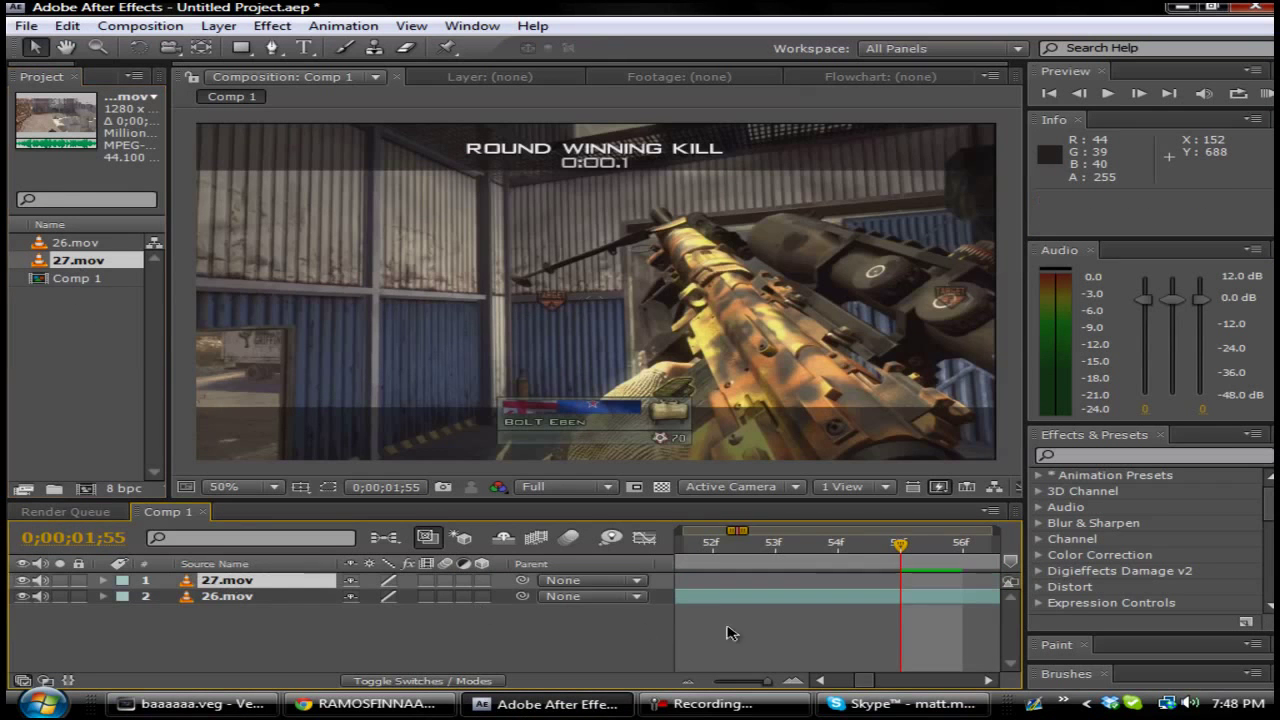
{"action": "left_click_drag", "start_coordinate": [745, 688], "coordinate": [712, 688]}
{"action": "left_click_drag", "start_coordinate": [710, 586], "coordinate": [760, 588]}
{"action": "left_click_drag", "start_coordinate": [740, 542], "coordinate": [759, 543]}
{"action": "left_click_drag", "start_coordinate": [720, 684], "coordinate": [762, 686]}
{"action": "left_click_drag", "start_coordinate": [762, 582], "coordinate": [821, 590]}
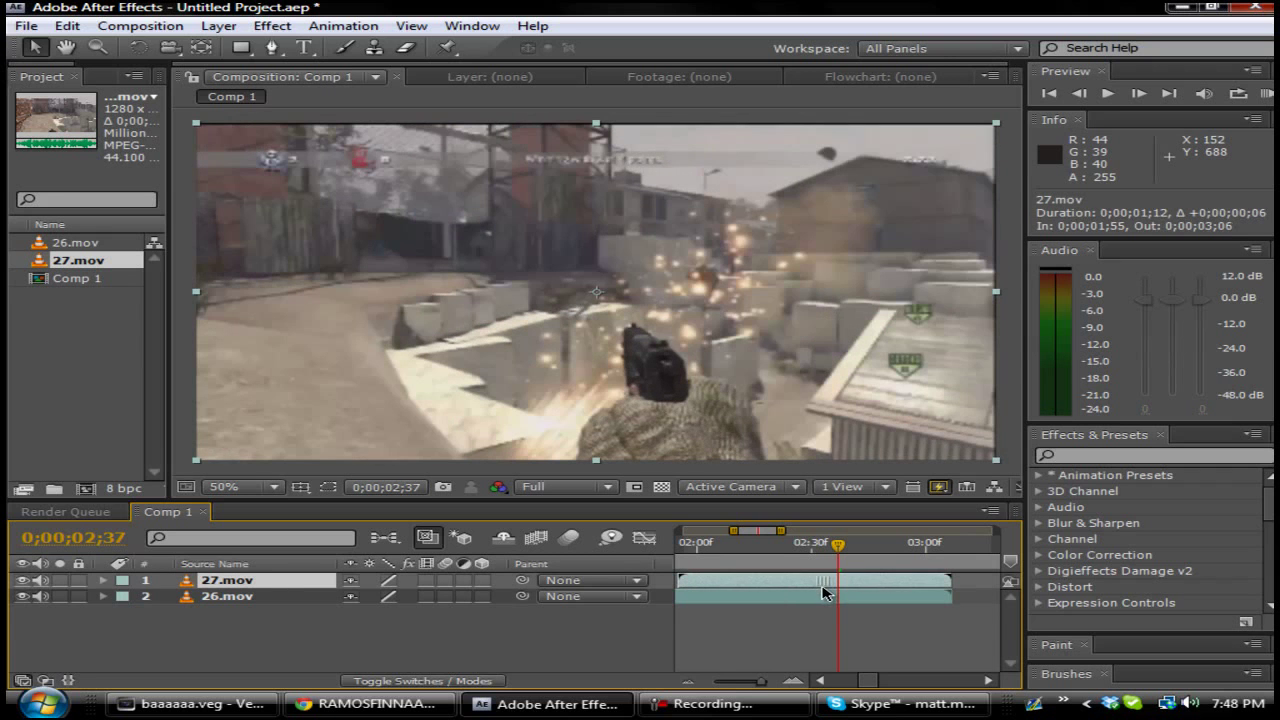
Step: Move the current time to 0;00;01;56 and preview the start of the 27.mov layer
{"action": "left_click", "coordinate": [951, 548]}
{"action": "mouse_move", "coordinate": [765, 685]}
{"action": "left_mouse_down"}
{"action": "mouse_move", "coordinate": [785, 687]}
{"action": "mouse_move", "coordinate": [709, 674]}
{"action": "mouse_move", "coordinate": [745, 681]}
{"action": "left_mouse_up"}
{"action": "left_click_drag", "start_coordinate": [837, 546], "coordinate": [759, 560]}
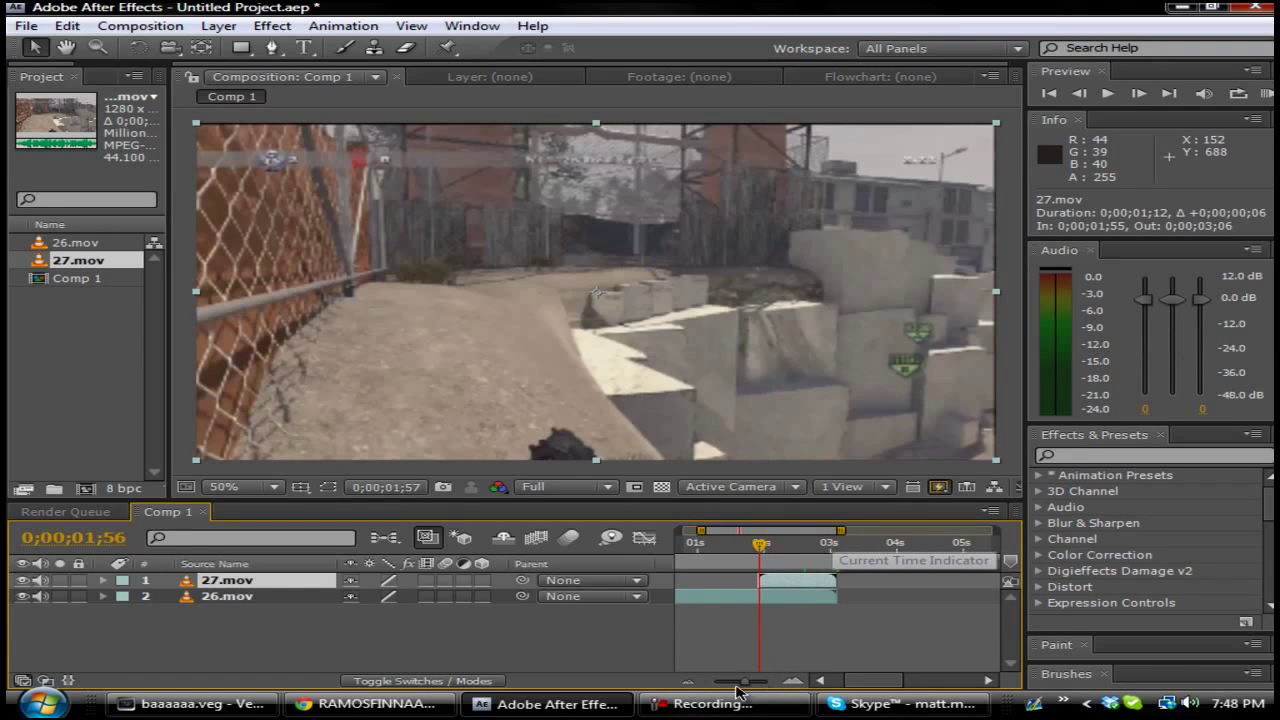
{"action": "left_click_drag", "start_coordinate": [737, 684], "coordinate": [768, 682]}
{"action": "left_click", "coordinate": [1104, 94]}
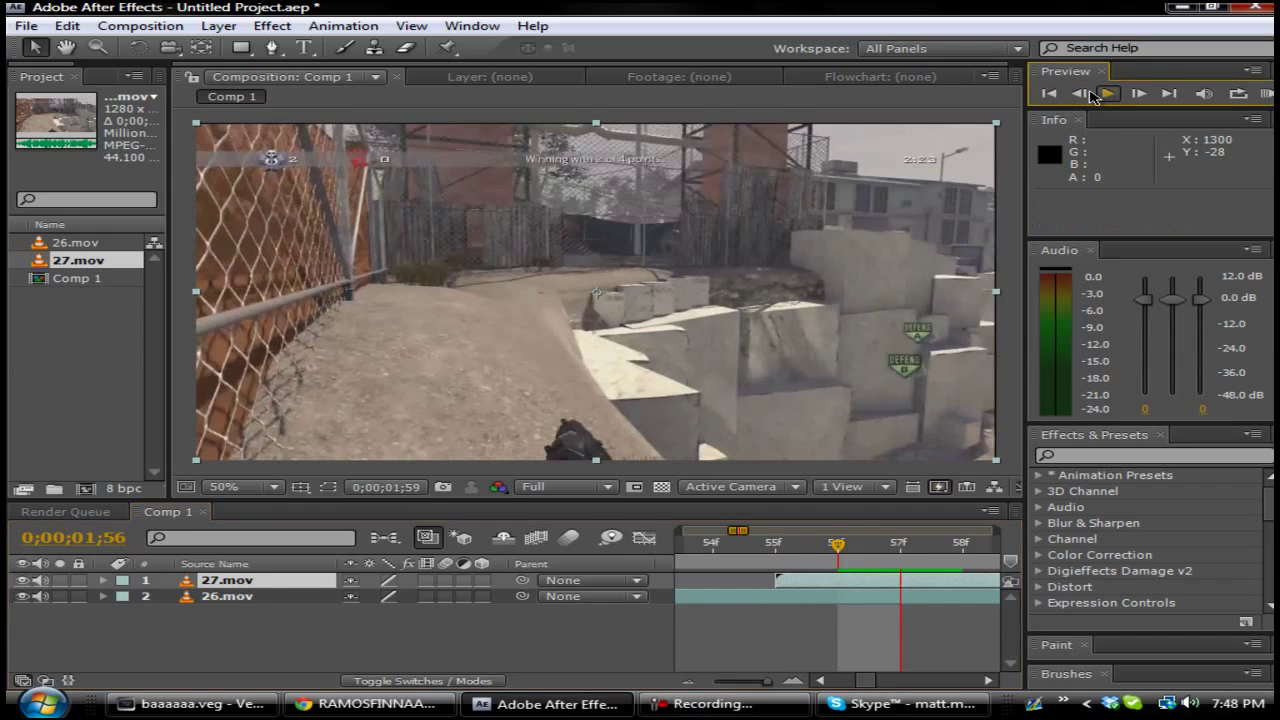
Step: Step frame by frame to the first frame of 27.mov at 0;00;01;55
{"action": "left_click", "coordinate": [1082, 93]}
{"action": "left_click", "coordinate": [1082, 93]}
{"action": "left_click", "coordinate": [1082, 93]}
{"action": "left_click", "coordinate": [1082, 93]}
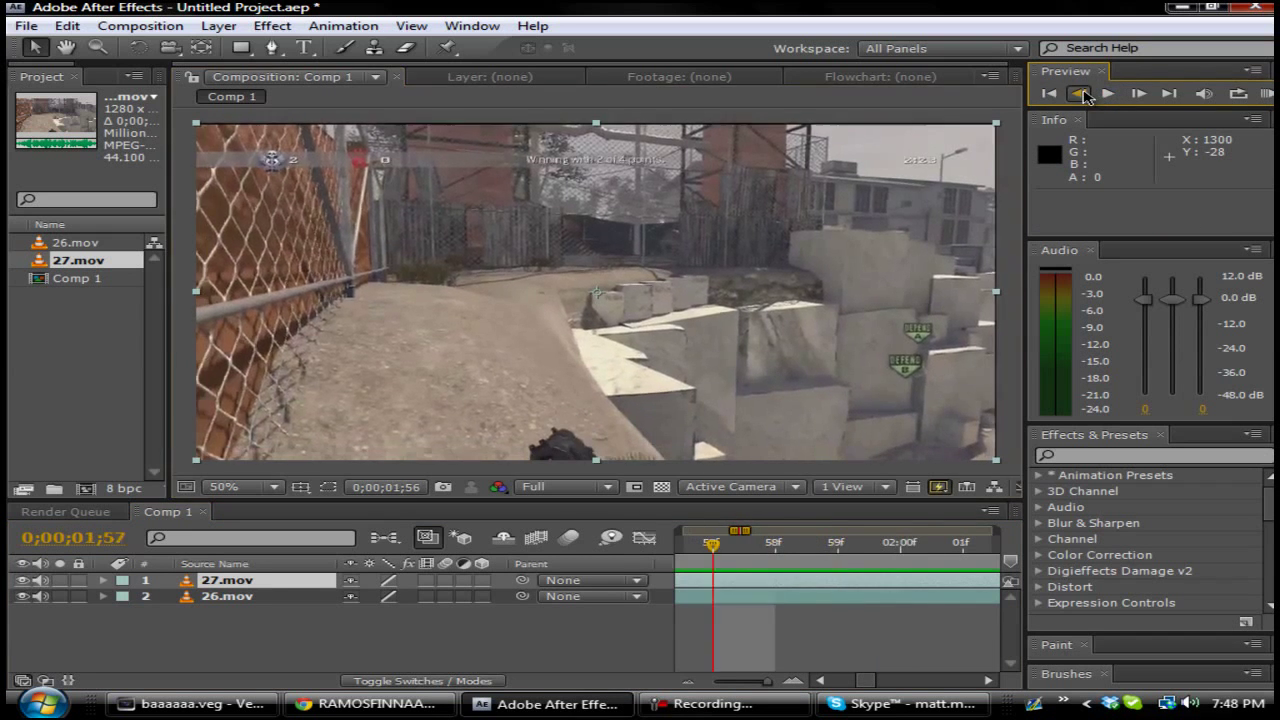
{"action": "left_click", "coordinate": [1082, 93]}
{"action": "left_click", "coordinate": [1082, 93]}
{"action": "left_click", "coordinate": [1082, 93]}
{"action": "left_click", "coordinate": [1082, 93]}
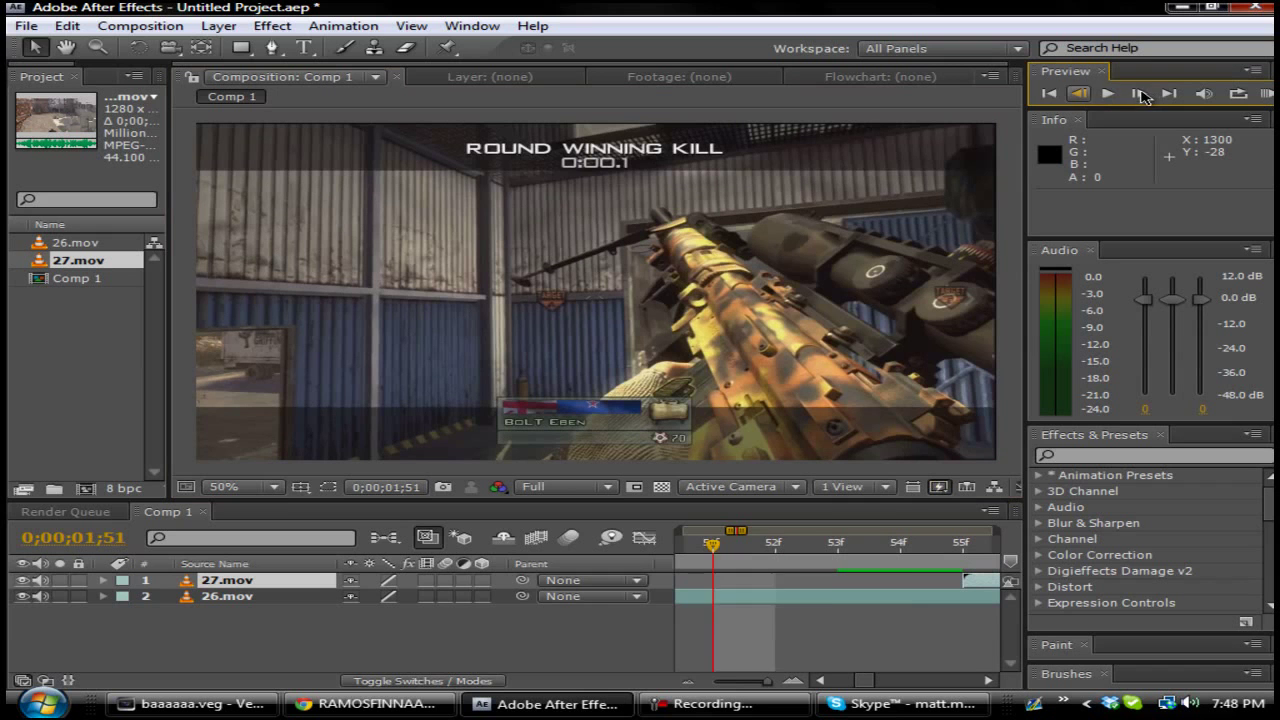
{"action": "left_click", "coordinate": [1139, 93]}
{"action": "left_click", "coordinate": [1139, 93]}
{"action": "left_click", "coordinate": [1139, 93]}
{"action": "left_click", "coordinate": [1139, 93]}
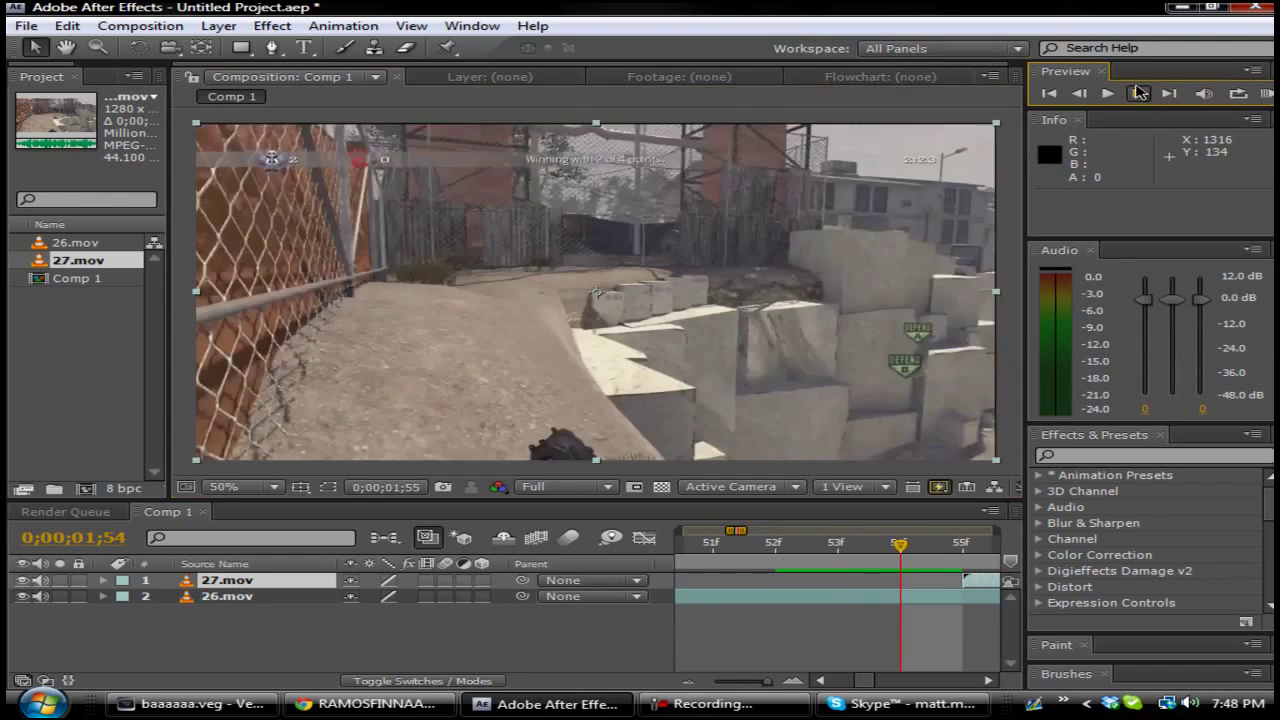
{"action": "scroll", "coordinate": [728, 381], "scroll_direction": "up", "scroll_amount": 2}
{"action": "scroll", "coordinate": [728, 381], "scroll_direction": "down", "scroll_amount": 2}
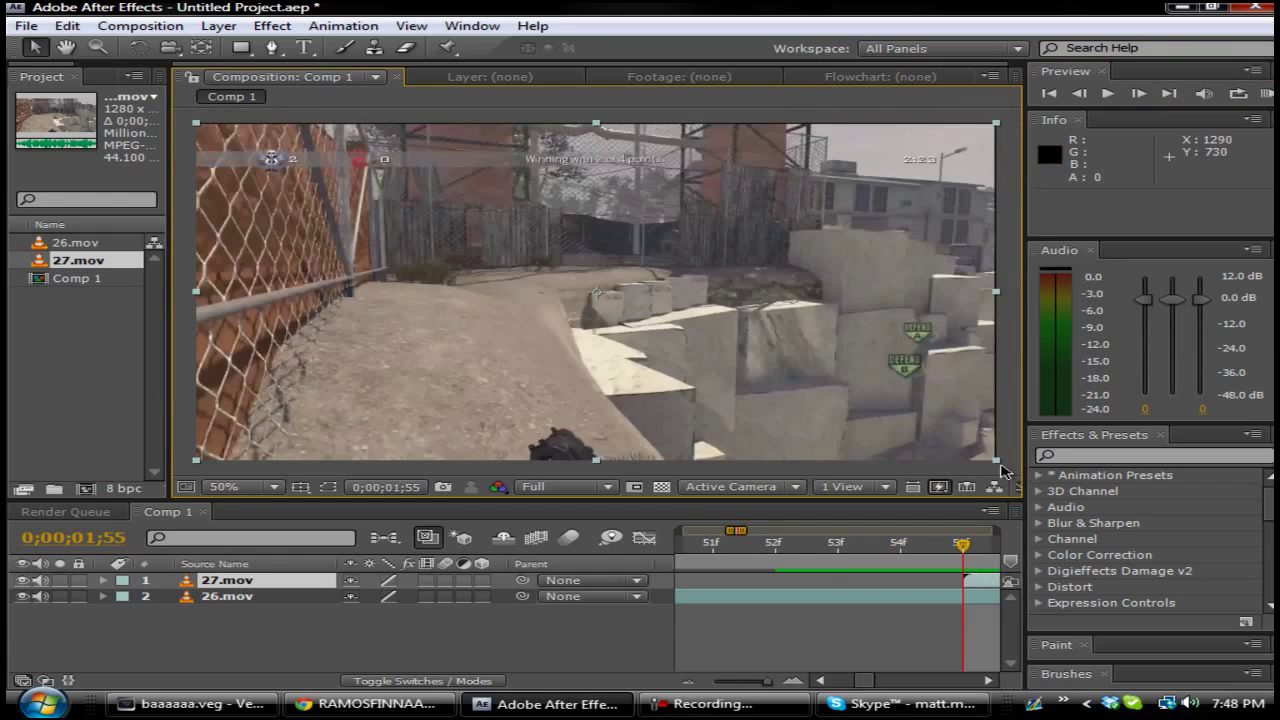
Step: Scale 27.mov down to about a third of its size and move it to position 776, 262
{"action": "left_click", "coordinate": [255, 585]}
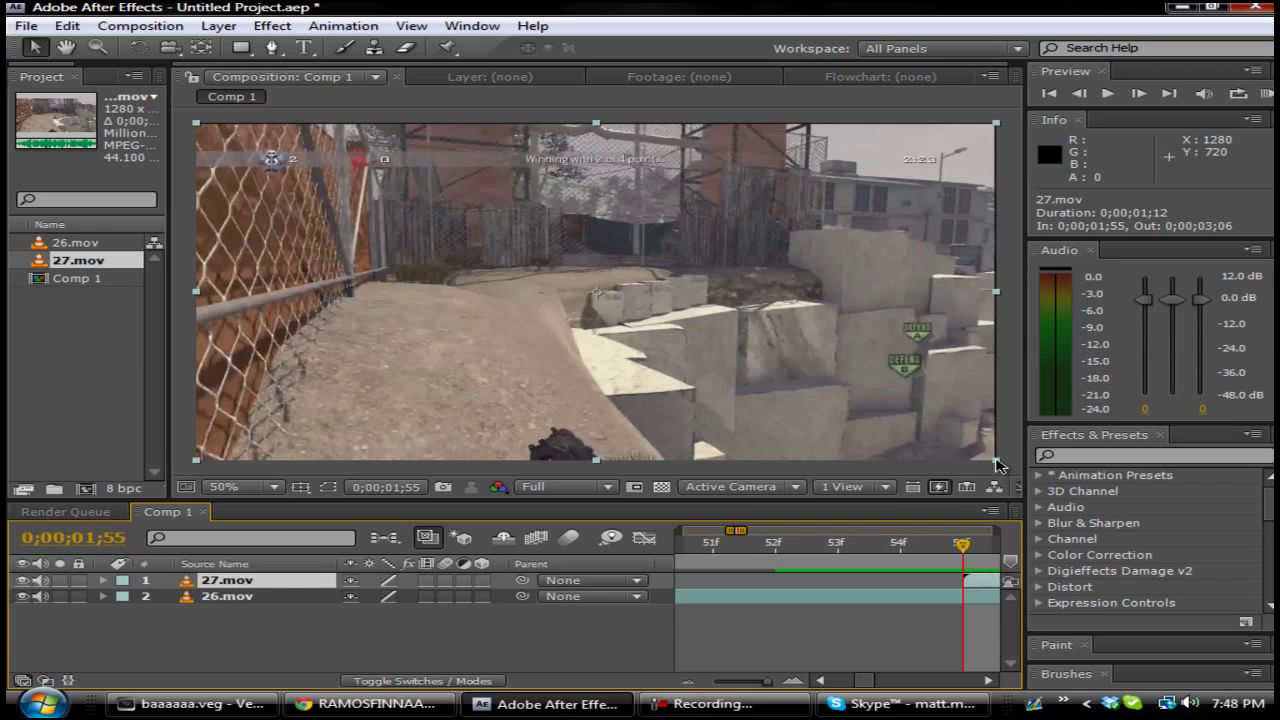
{"action": "left_click_drag", "start_coordinate": [996, 463], "coordinate": [753, 354]}
{"action": "left_click_drag", "start_coordinate": [678, 320], "coordinate": [755, 272]}
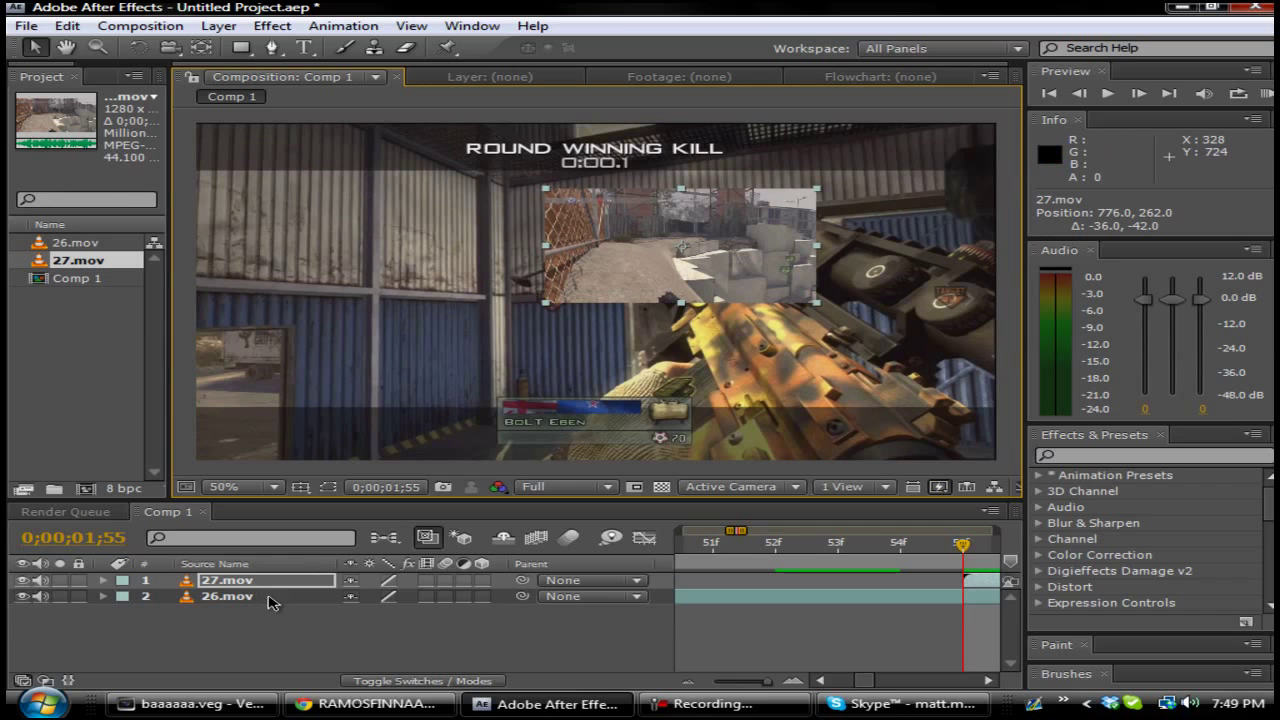
Step: Import Edge.png and add it to Comp 1 as the layer above 27.mov
{"action": "left_click", "coordinate": [25, 26]}
{"action": "mouse_move", "coordinate": [177, 300]}
{"action": "left_click", "coordinate": [468, 296]}
{"action": "left_click", "coordinate": [79, 180]}
{"action": "left_click_drag", "start_coordinate": [690, 175], "coordinate": [690, 259]}
{"action": "double_click", "coordinate": [180, 205]}
{"action": "left_click_drag", "start_coordinate": [98, 305], "coordinate": [283, 580]}
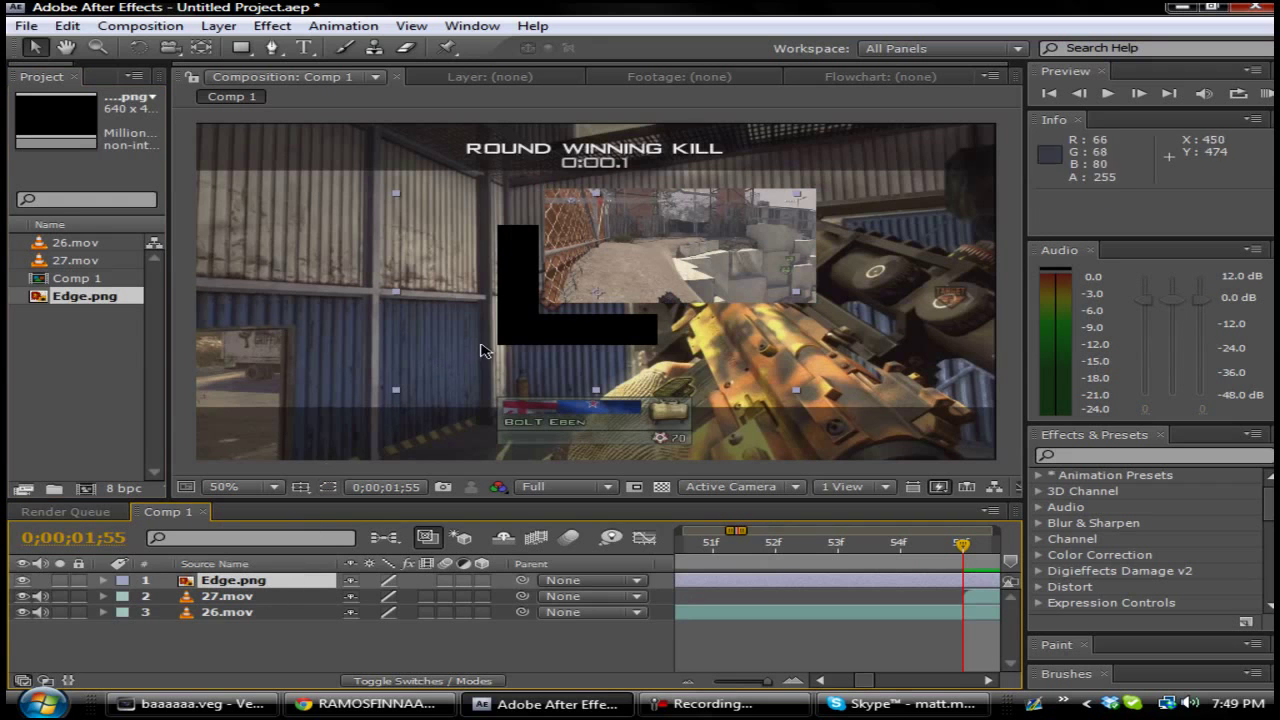
Step: Shrink Edge.png and place it at the lower-left corner of the 27.mov picture, at position 576, 376
{"action": "left_click_drag", "start_coordinate": [800, 397], "coordinate": [668, 330]}
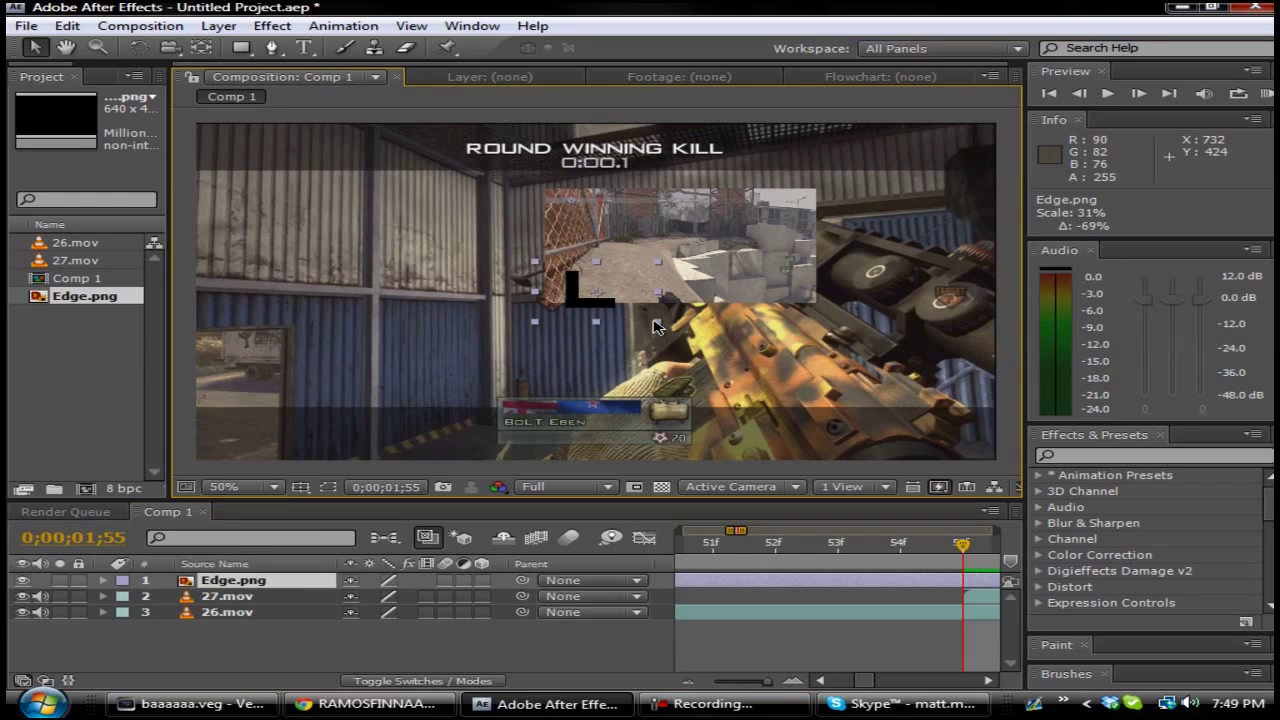
{"action": "left_click_drag", "start_coordinate": [600, 306], "coordinate": [541, 333]}
{"action": "scroll", "coordinate": [577, 312], "scroll_direction": "up", "scroll_amount": 1}
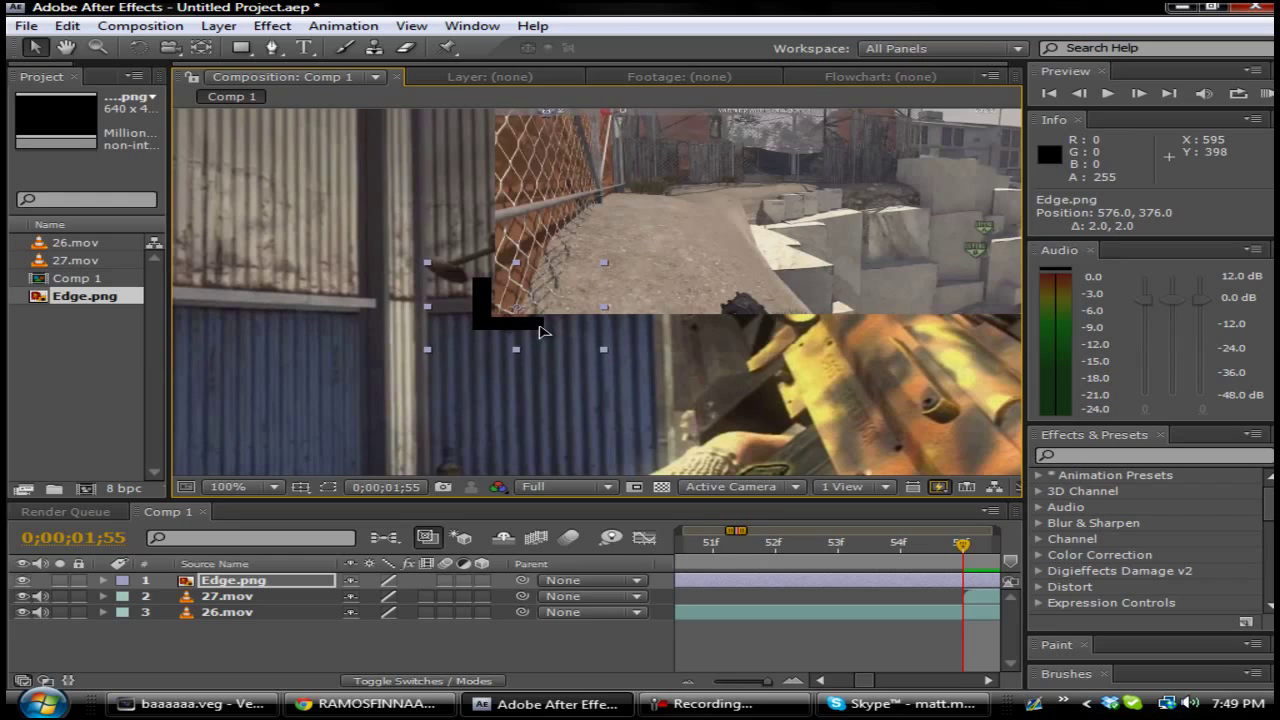
{"action": "key", "text": "comma"}
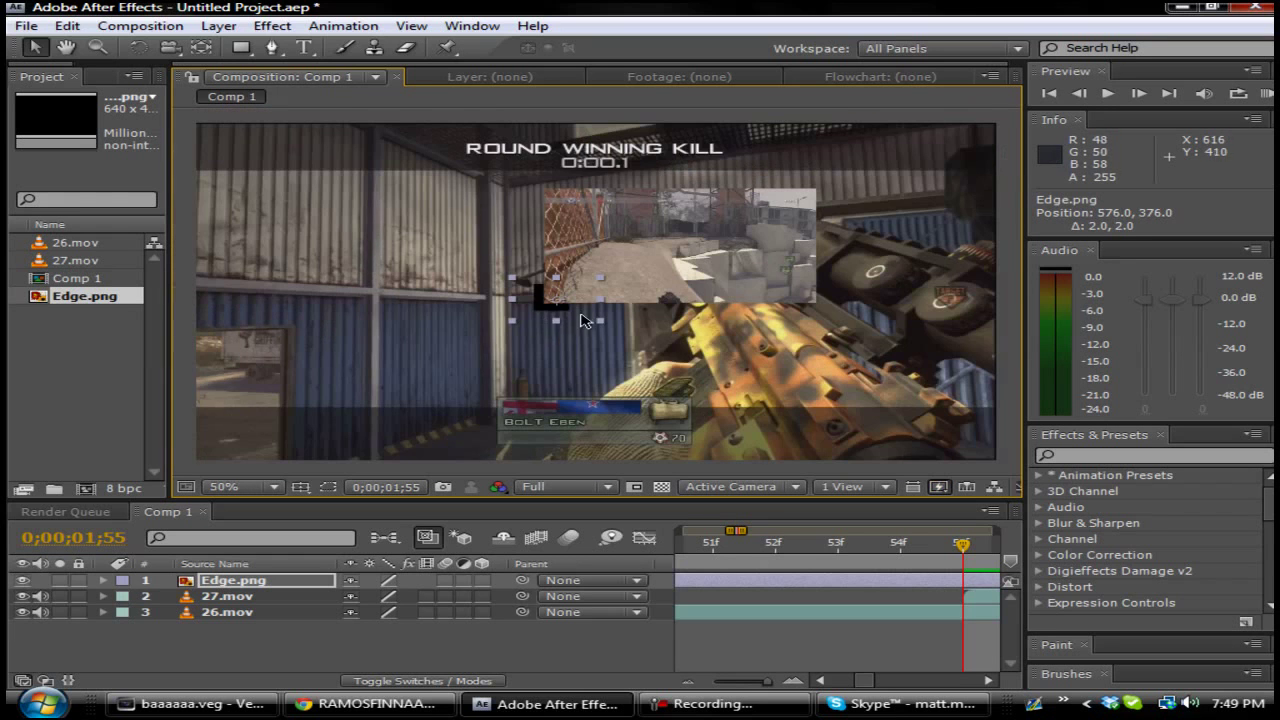
Step: Nudge Edge.png to position 577, 375 so it lines up with the picture's lower-left corner
{"action": "key", "text": "period"}
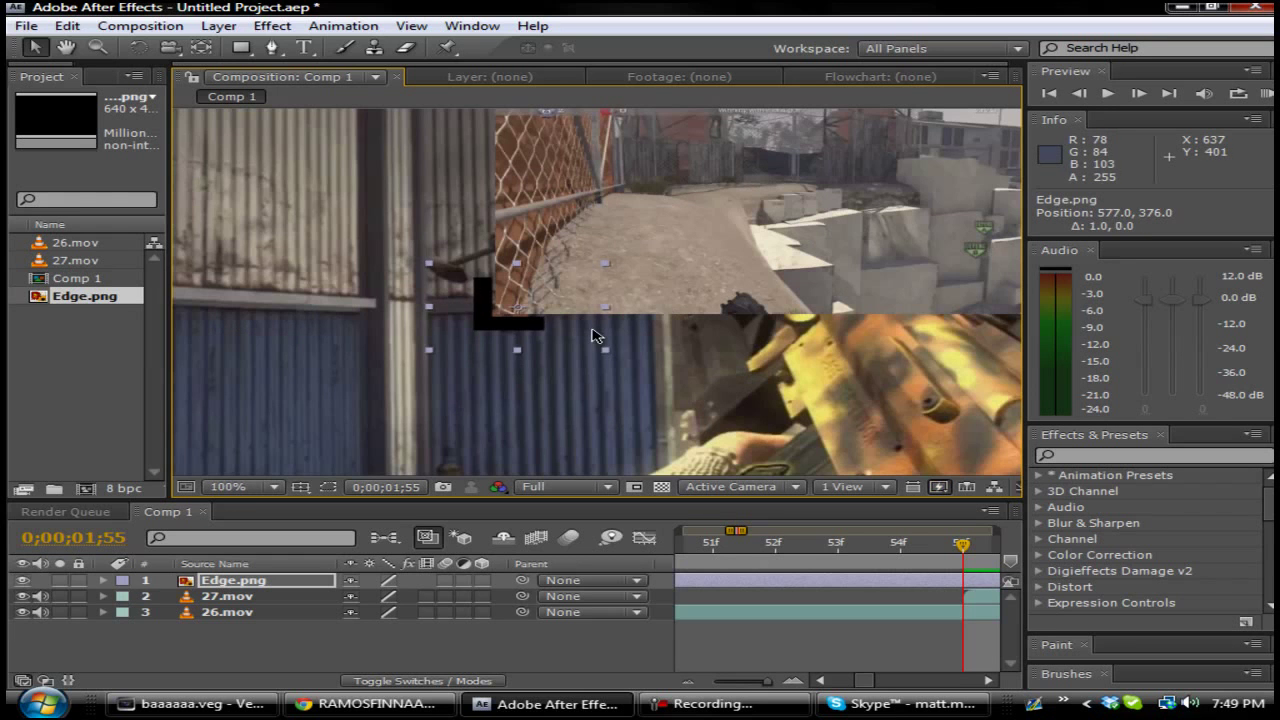
{"action": "key", "text": "Left"}
{"action": "key", "text": "Left"}
{"action": "key", "text": "Left"}
{"action": "key", "text": "Left"}
{"action": "key", "text": "Left"}
{"action": "key", "text": "Left"}
{"action": "key", "text": "Left"}
{"action": "key", "text": "Left"}
{"action": "key", "text": "Left"}
{"action": "key", "text": "Left"}
{"action": "key", "text": "Right"}
{"action": "key", "text": "Right"}
{"action": "key", "text": "Right"}
{"action": "key", "text": "Right"}
{"action": "key", "text": "Right"}
{"action": "key", "text": "Right"}
{"action": "key", "text": "Right"}
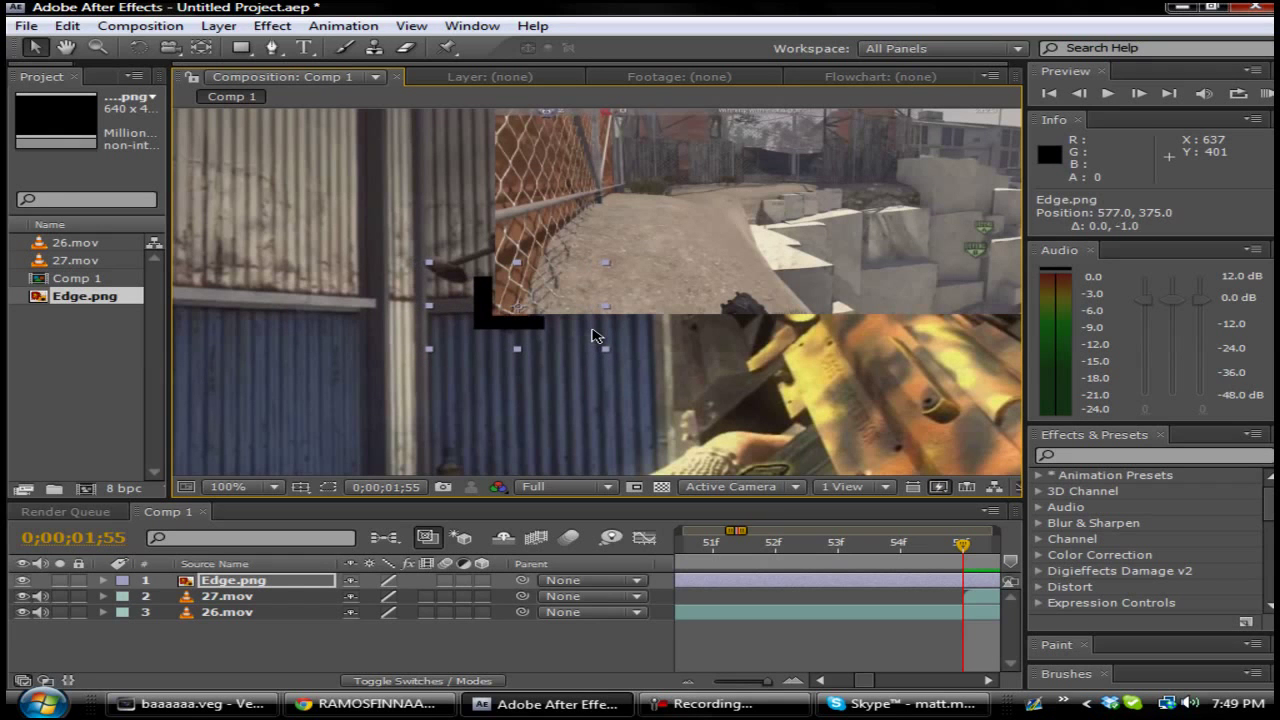
{"action": "key", "text": "comma"}
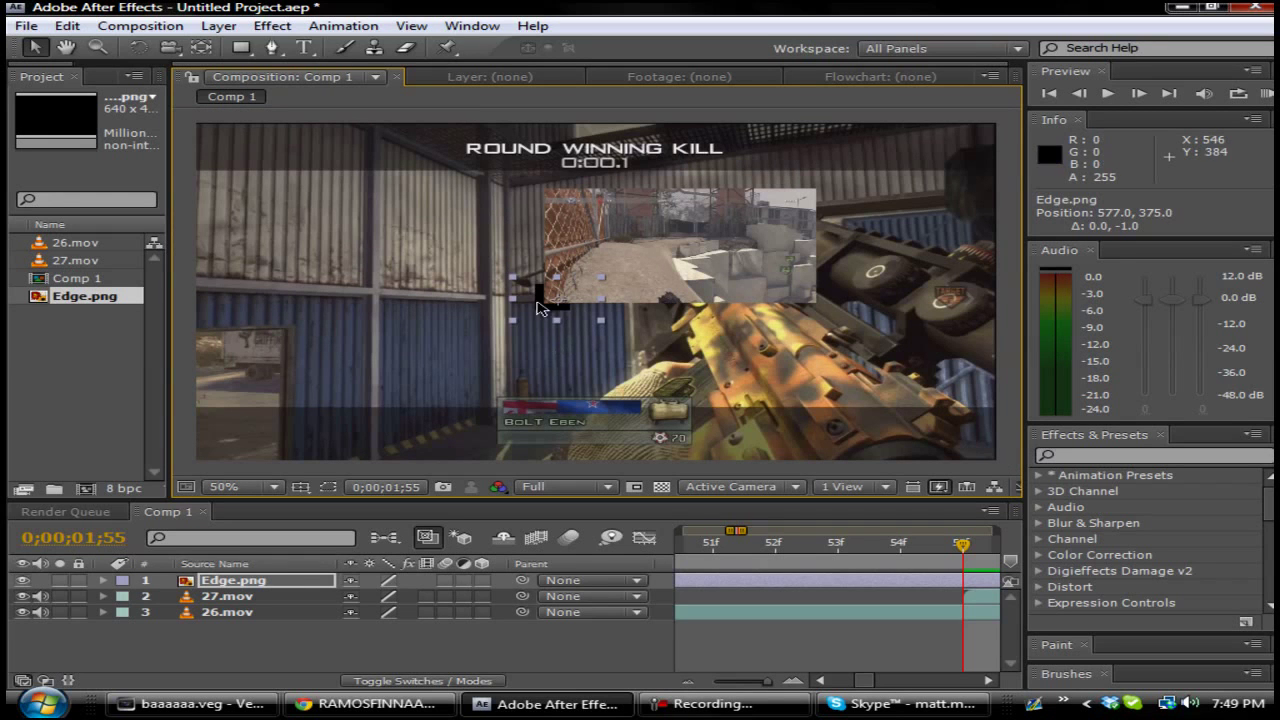
Step: Duplicate the Edge.png layer and rotate the copy to 90 degrees
{"action": "left_click", "coordinate": [283, 582]}
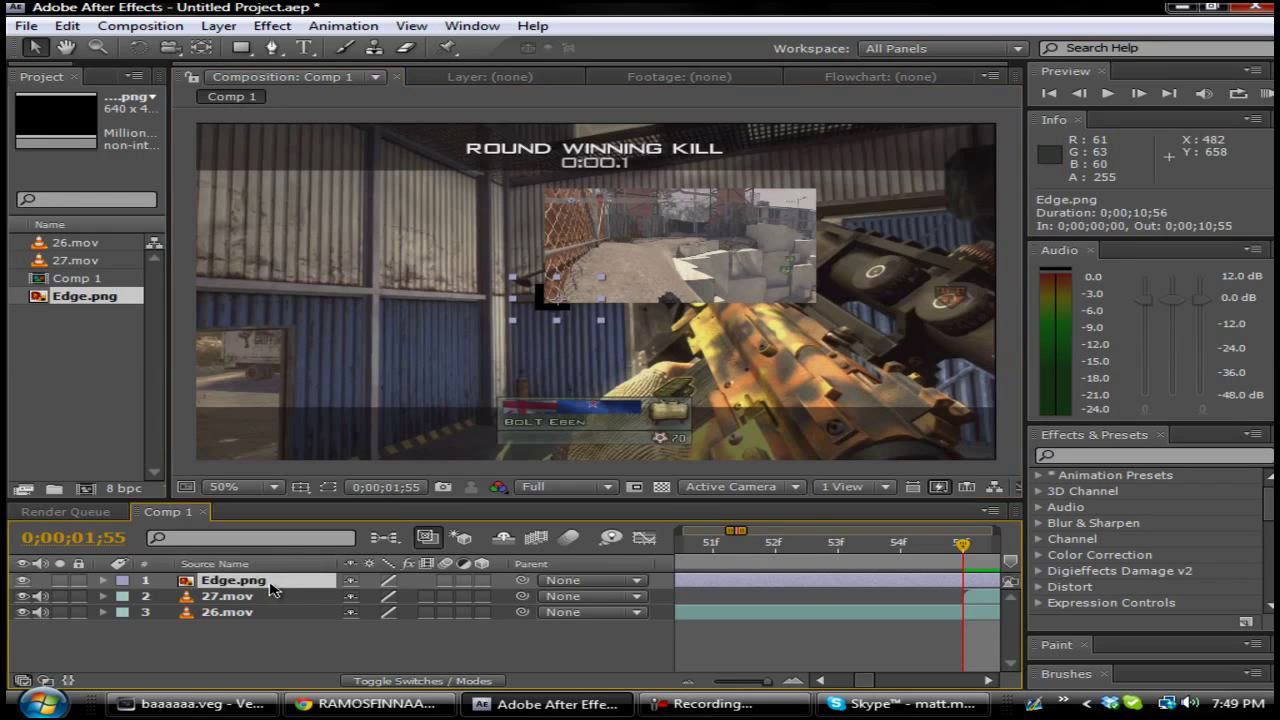
{"action": "key", "text": "ctrl+c"}
{"action": "key", "text": "ctrl+v"}
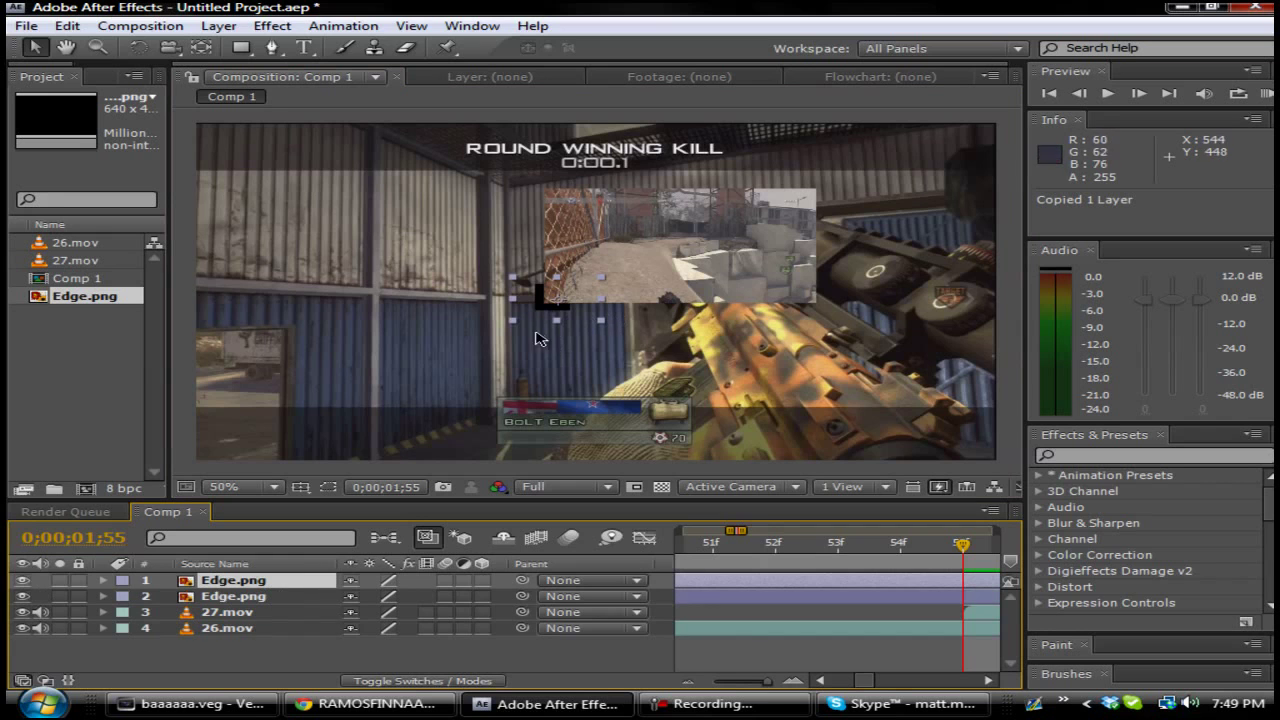
{"action": "key", "text": "r"}
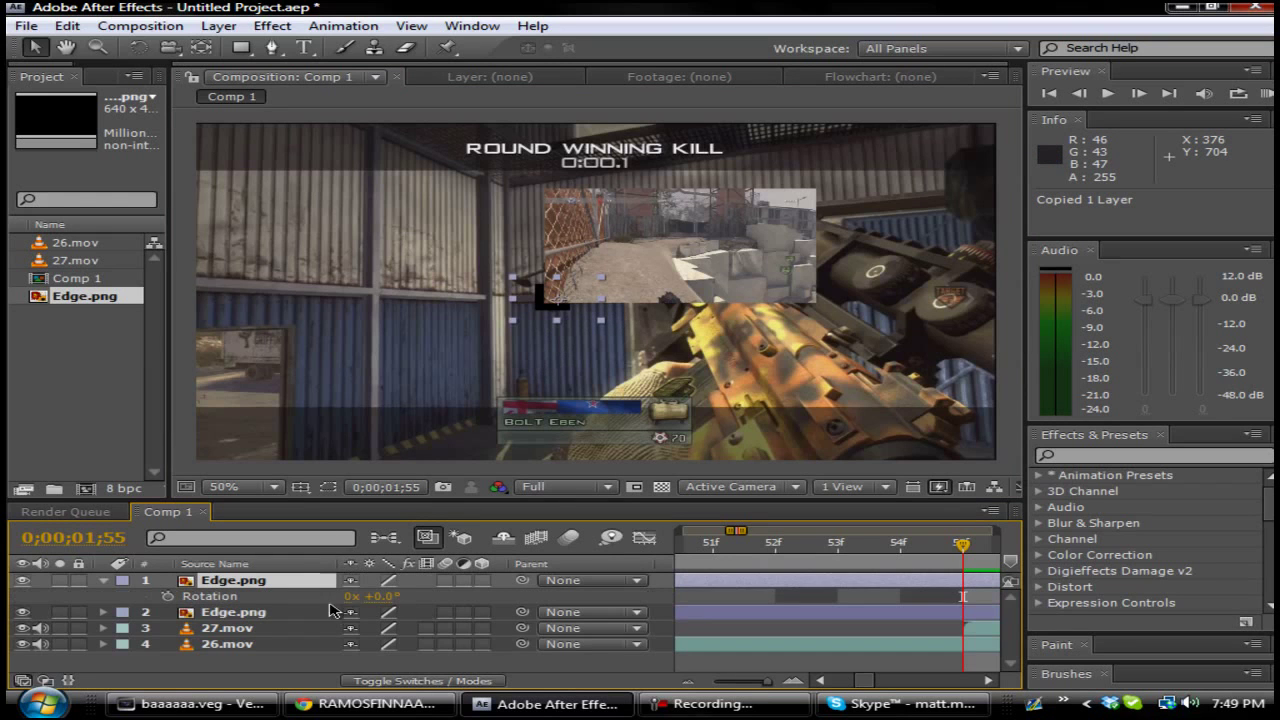
{"action": "left_click", "coordinate": [384, 598]}
{"action": "key", "text": "Return"}
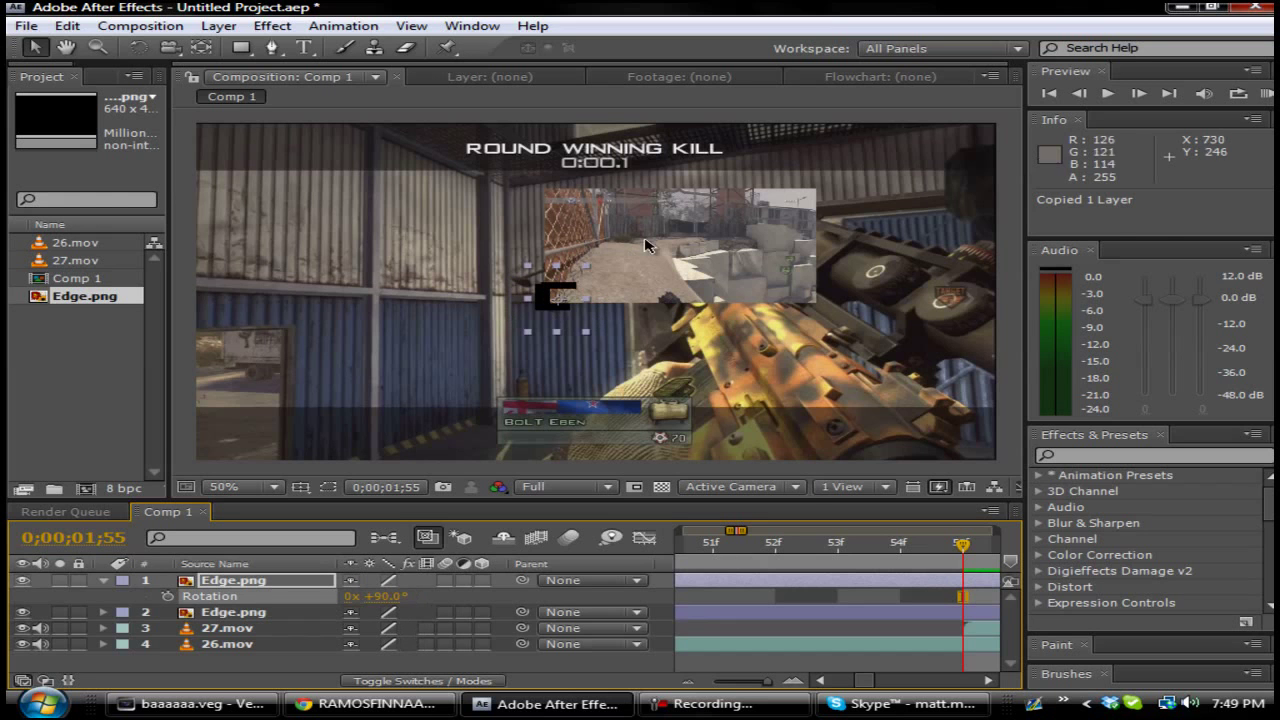
Step: Move the rotated Edge.png copy to the upper-left corner of the 27.mov picture, at position 567, 158
{"action": "left_click_drag", "start_coordinate": [543, 304], "coordinate": [537, 196]}
{"action": "scroll", "coordinate": [549, 222], "scroll_direction": "down", "scroll_amount": 2}
{"action": "scroll", "coordinate": [549, 225], "scroll_direction": "up", "scroll_amount": 3}
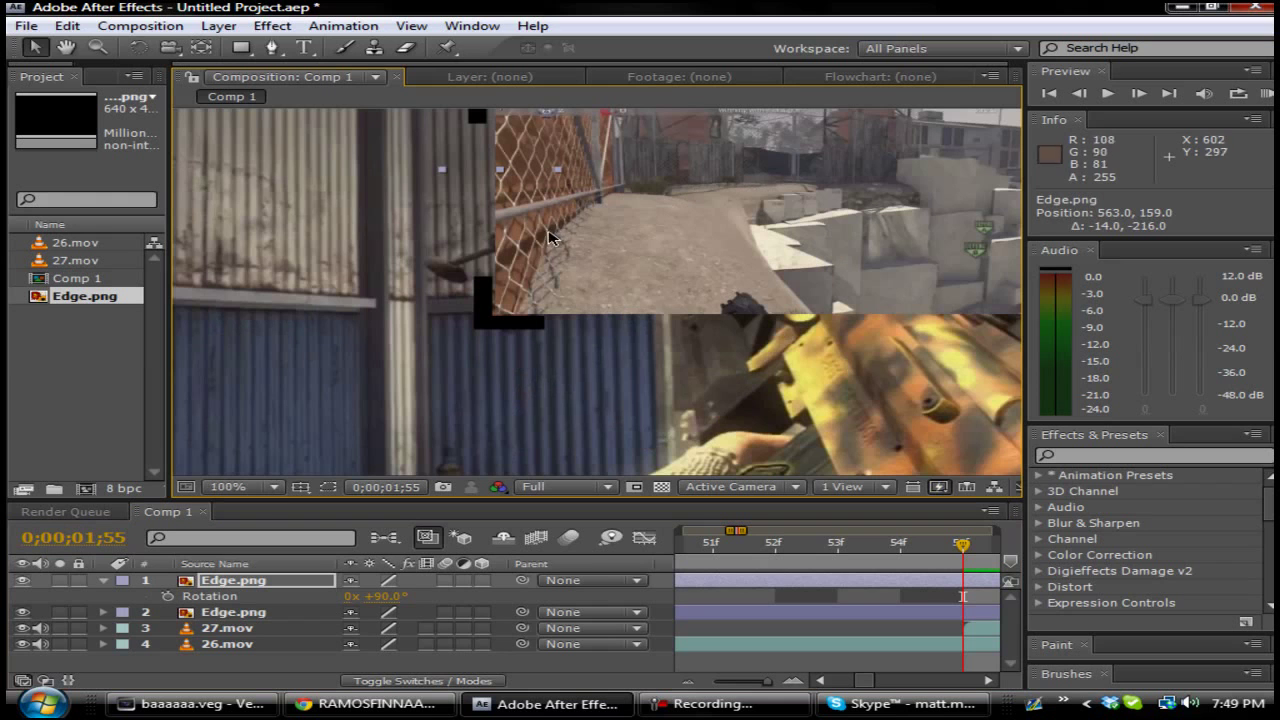
{"action": "left_click", "coordinate": [66, 47]}
{"action": "left_click_drag", "start_coordinate": [383, 329], "coordinate": [416, 530]}
{"action": "left_click", "coordinate": [33, 47]}
{"action": "left_click_drag", "start_coordinate": [502, 308], "coordinate": [508, 306]}
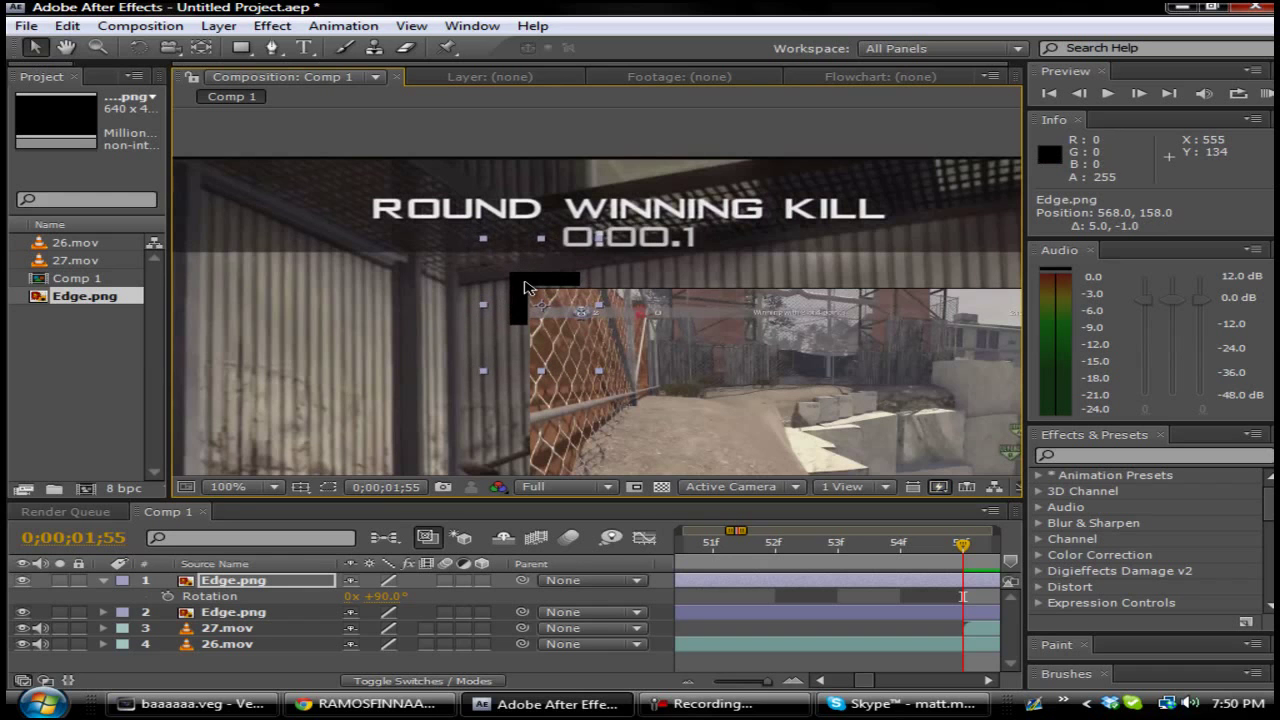
{"action": "key", "text": "Down"}
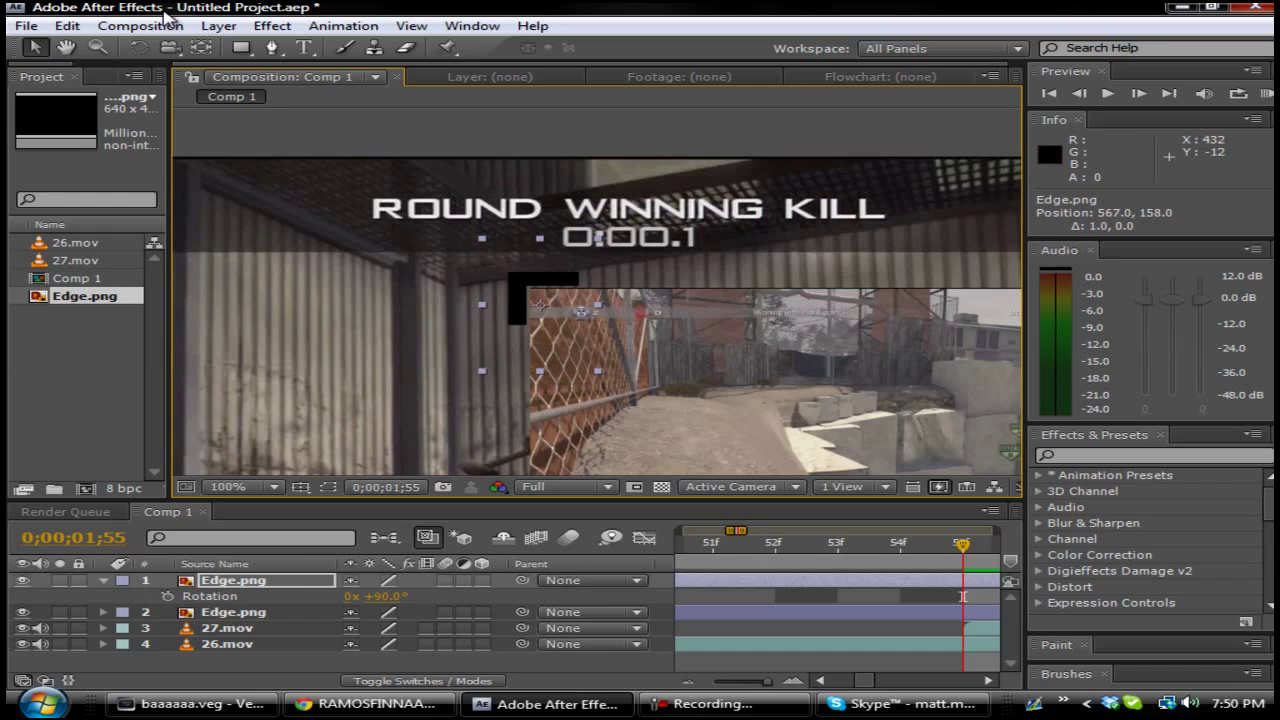
Step: Duplicate the Edge.png layer that frames the upper-left corner
{"action": "left_click", "coordinate": [65, 47]}
{"action": "left_click_drag", "start_coordinate": [542, 344], "coordinate": [347, 294]}
{"action": "left_click", "coordinate": [250, 579]}
{"action": "key", "text": "ctrl+d"}
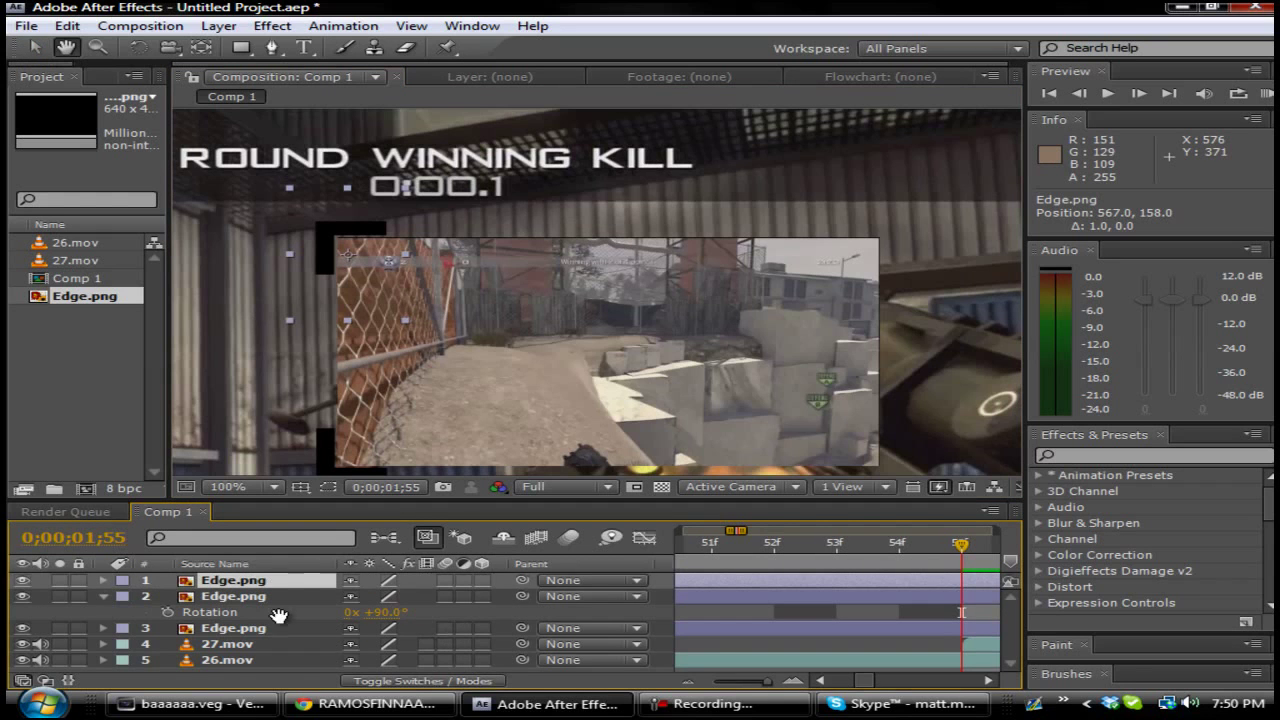
Step: Rotate the newest Edge.png copy to 180 degrees and move it to the picture's upper-right corner, at position 979, 144
{"action": "key", "text": "r"}
{"action": "left_click", "coordinate": [36, 47]}
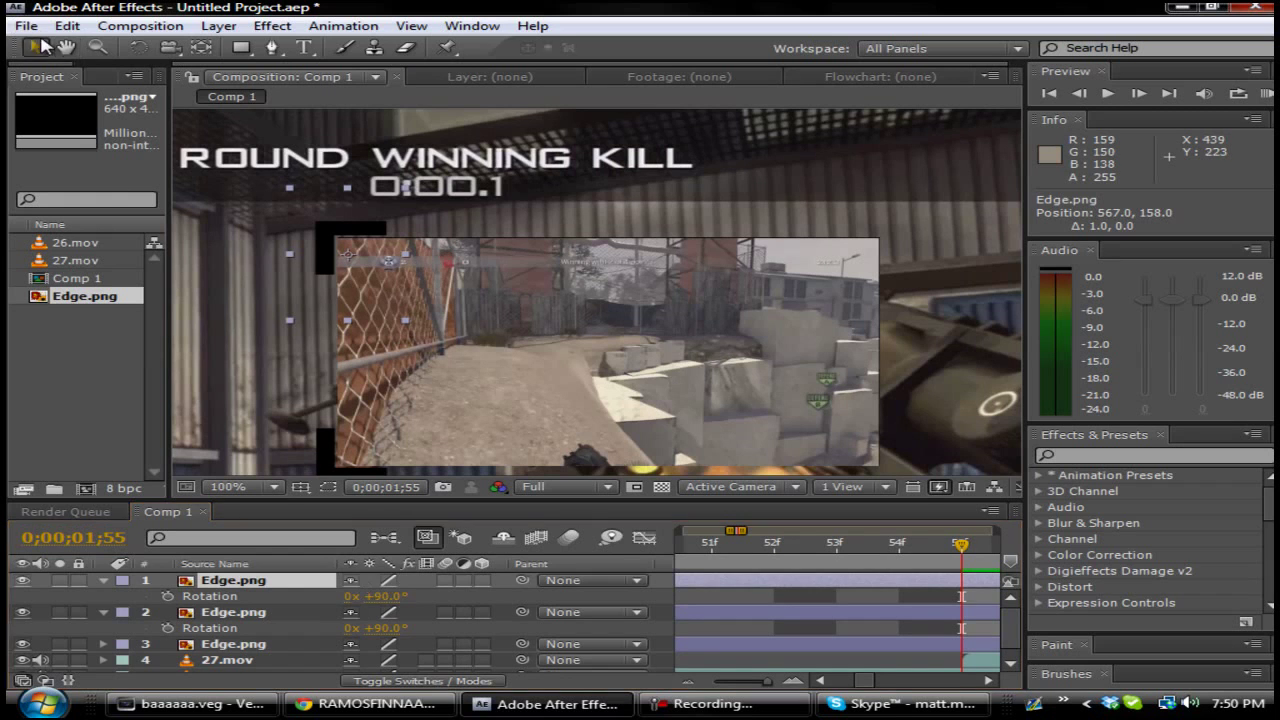
{"action": "left_click", "coordinate": [383, 595]}
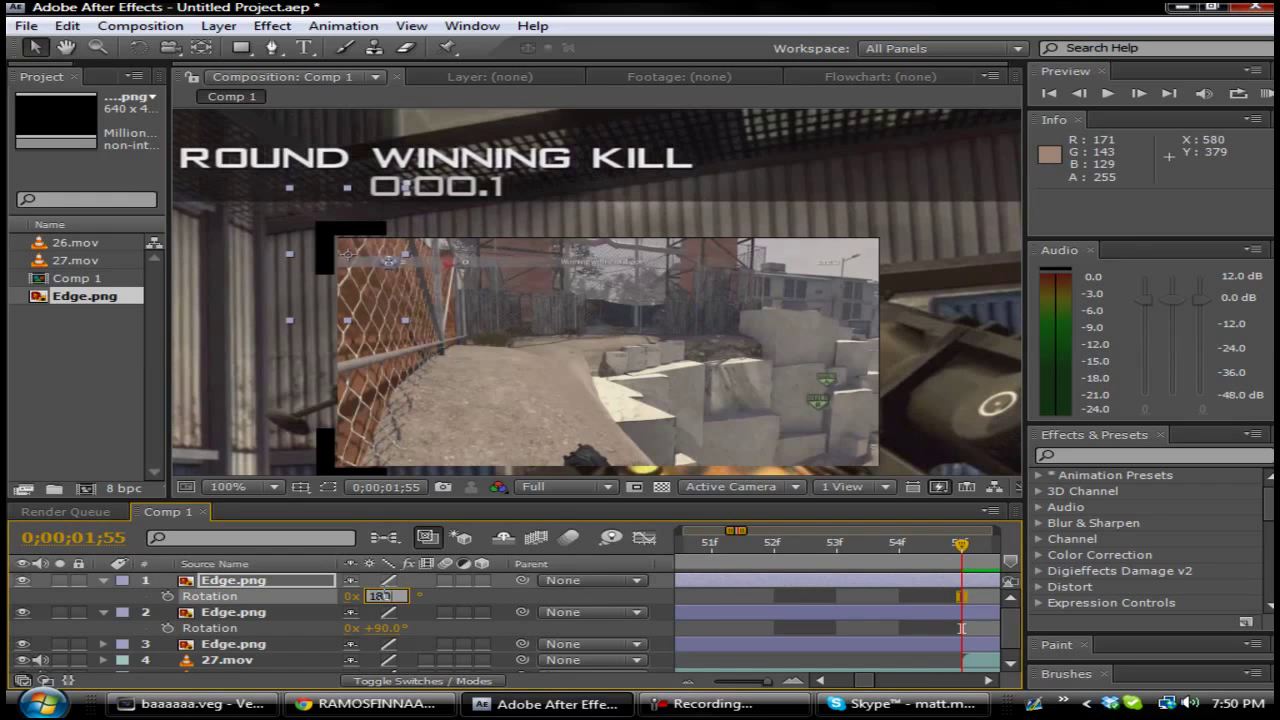
{"action": "key", "text": "Return"}
{"action": "key", "text": "comma"}
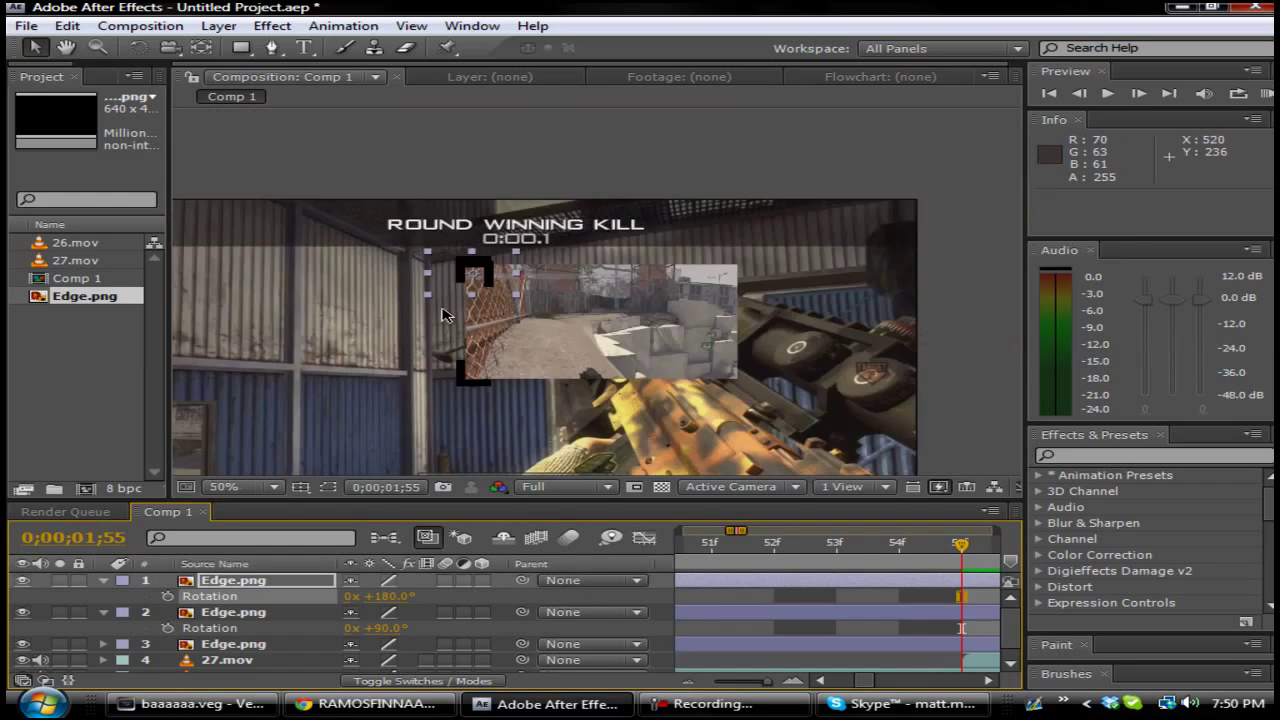
{"action": "left_click_drag", "start_coordinate": [488, 278], "coordinate": [744, 270]}
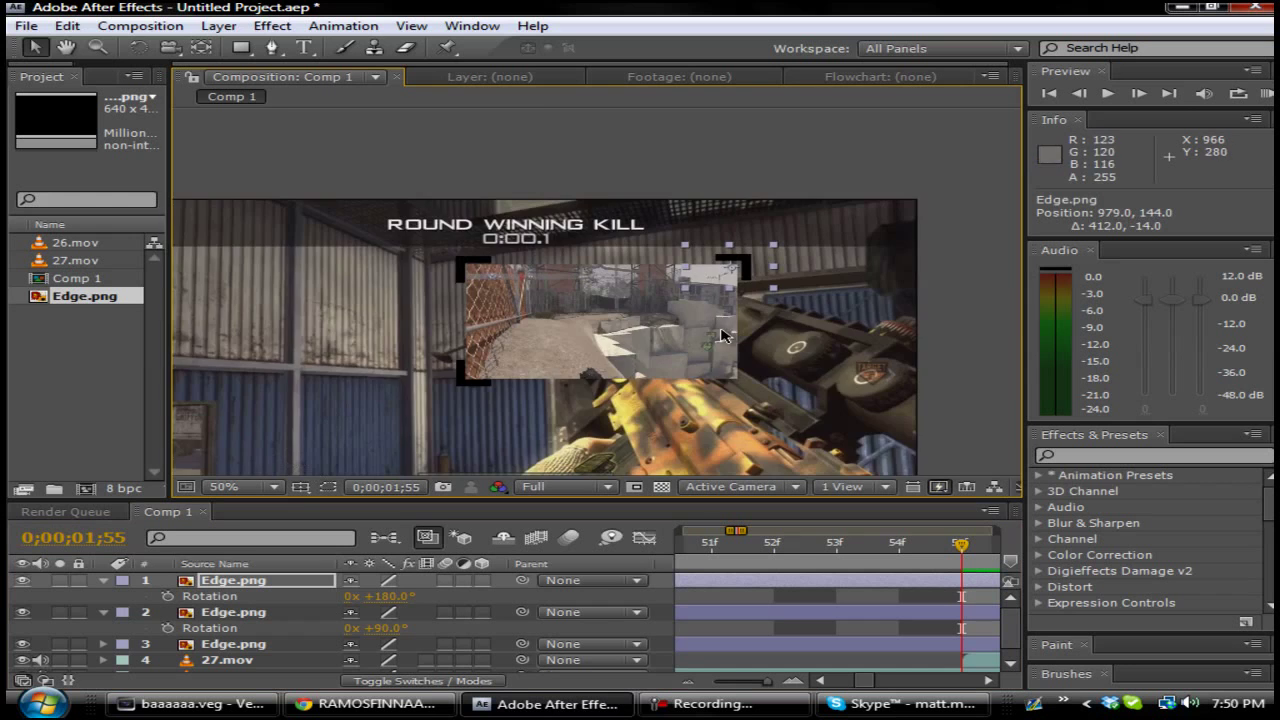
Step: Fine-tune the Edge.png copy at the picture's upper-right corner to position 976, 149
{"action": "key", "text": "period"}
{"action": "key", "text": "Down"}
{"action": "key", "text": "Down"}
{"action": "key", "text": "Down"}
{"action": "key", "text": "Down"}
{"action": "key", "text": "Down"}
{"action": "key", "text": "Down"}
{"action": "key", "text": "Down"}
{"action": "key", "text": "Down"}
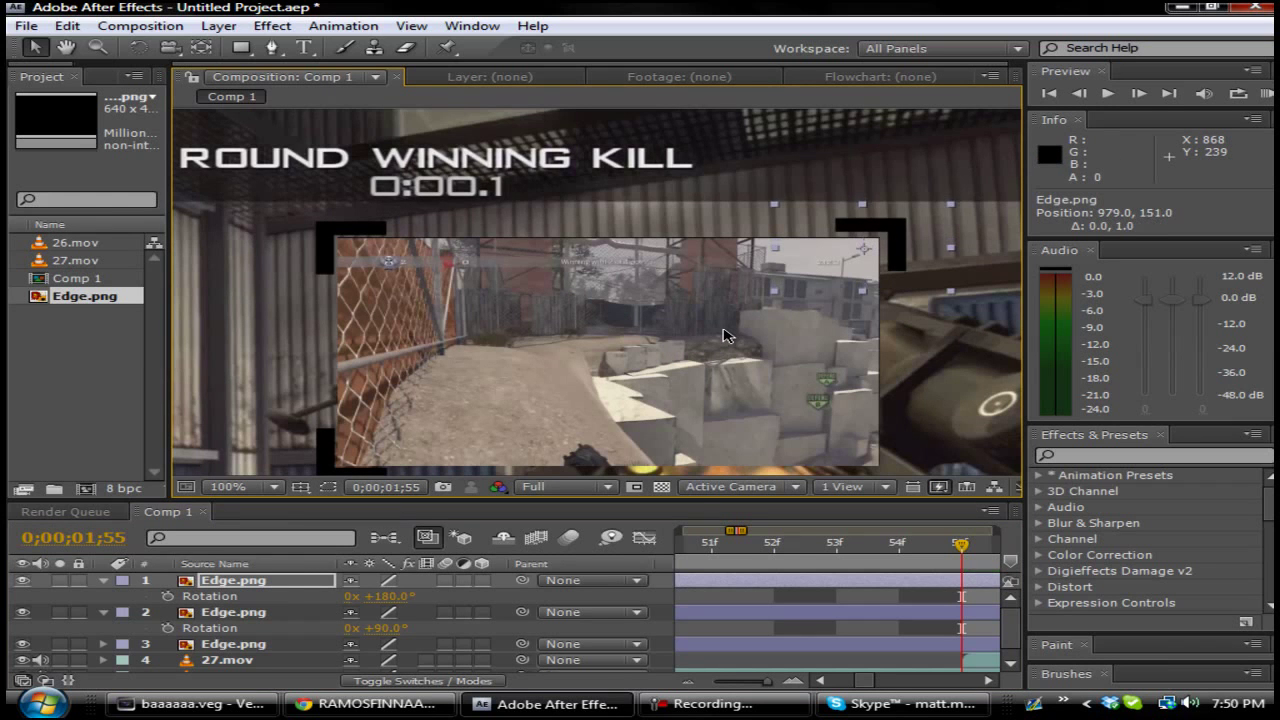
{"action": "key", "text": "Up"}
{"action": "key", "text": "Up"}
{"action": "key", "text": "Up"}
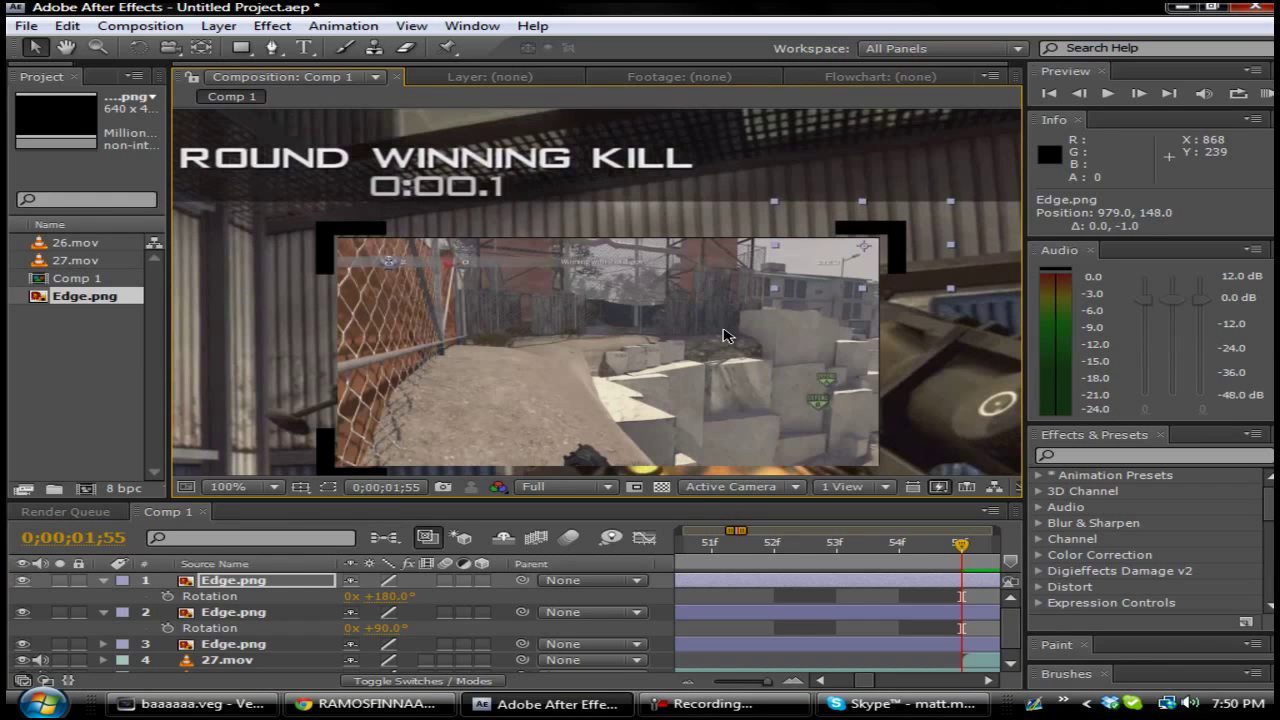
{"action": "key", "text": "Down"}
{"action": "key", "text": "Left"}
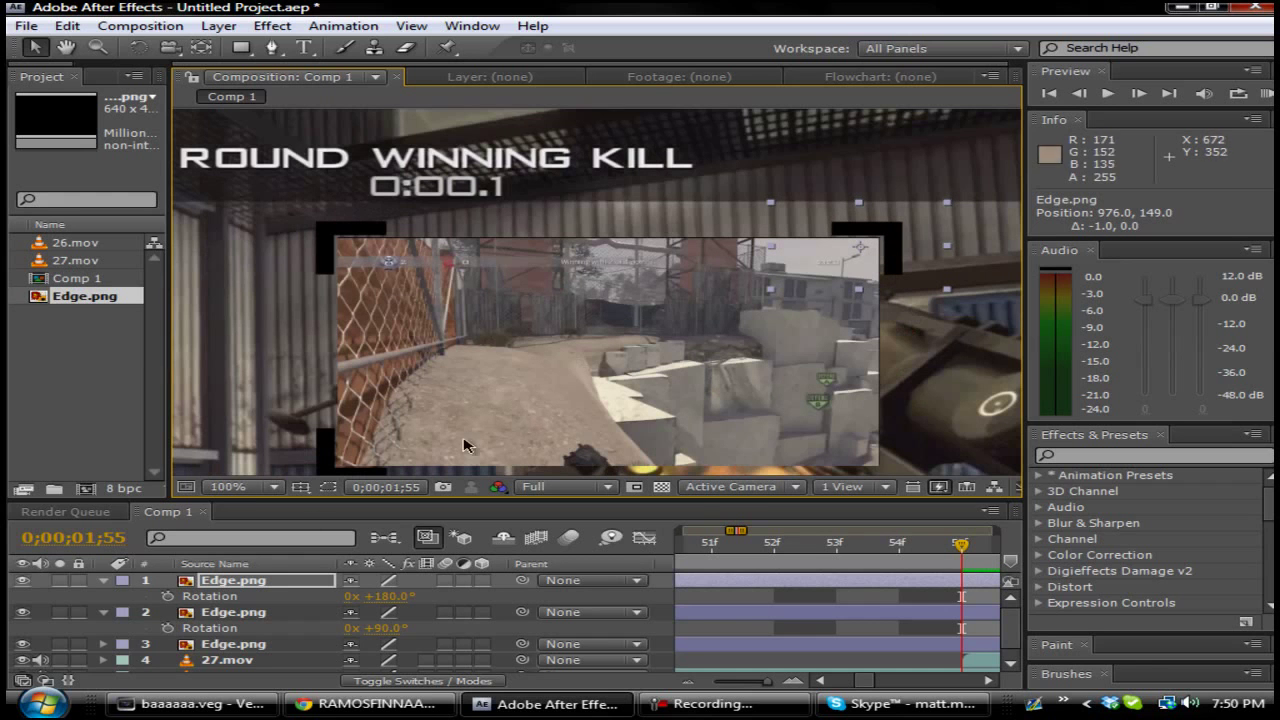
Step: Duplicate the upper-right Edge.png layer and set the copy's rotation to -90 degrees
{"action": "left_click", "coordinate": [247, 586]}
{"action": "key", "text": "ctrl+c"}
{"action": "key", "text": "ctrl+v"}
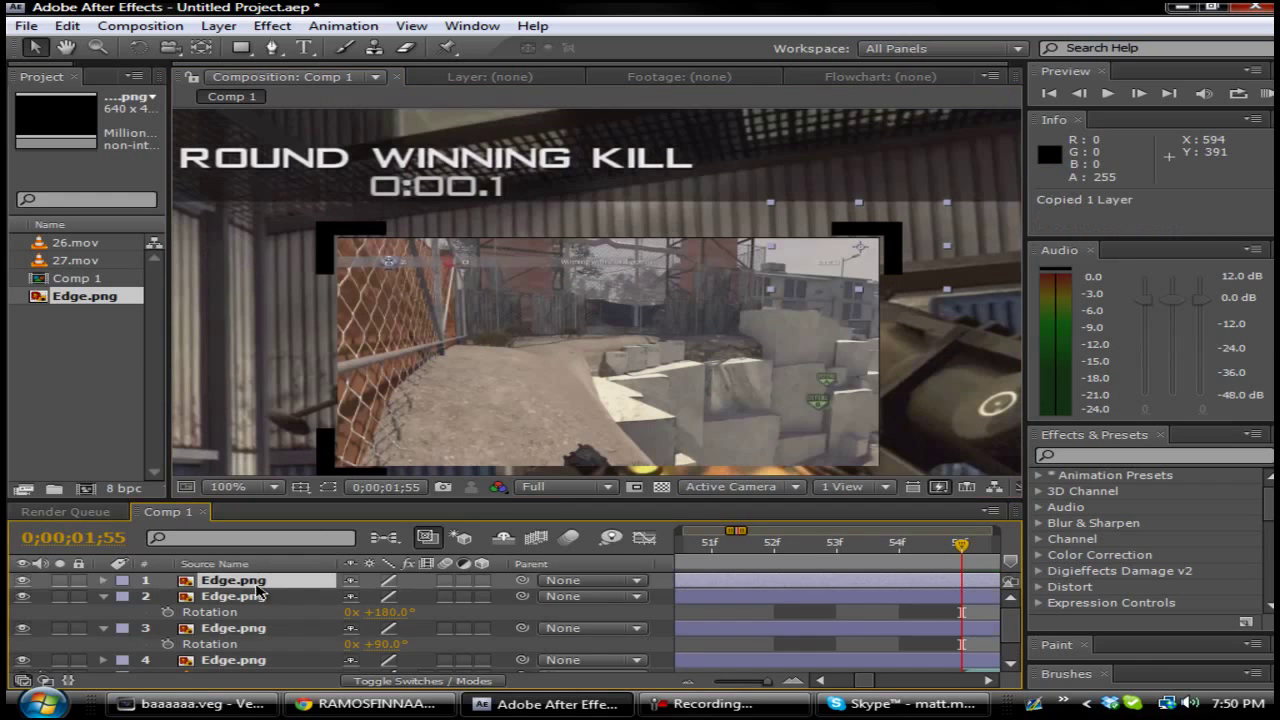
{"action": "key", "text": "t"}
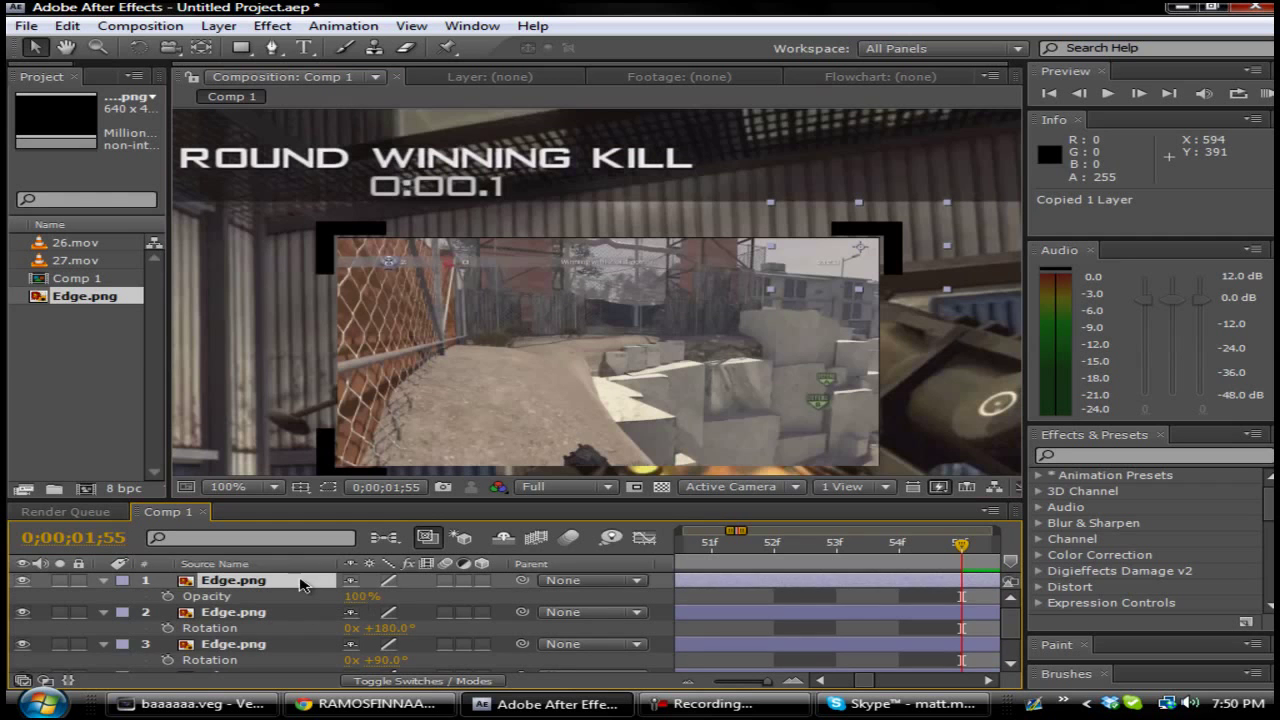
{"action": "key", "text": "r"}
{"action": "left_click", "coordinate": [366, 600]}
{"action": "type", "text": "-90"}
{"action": "key", "text": "Return"}
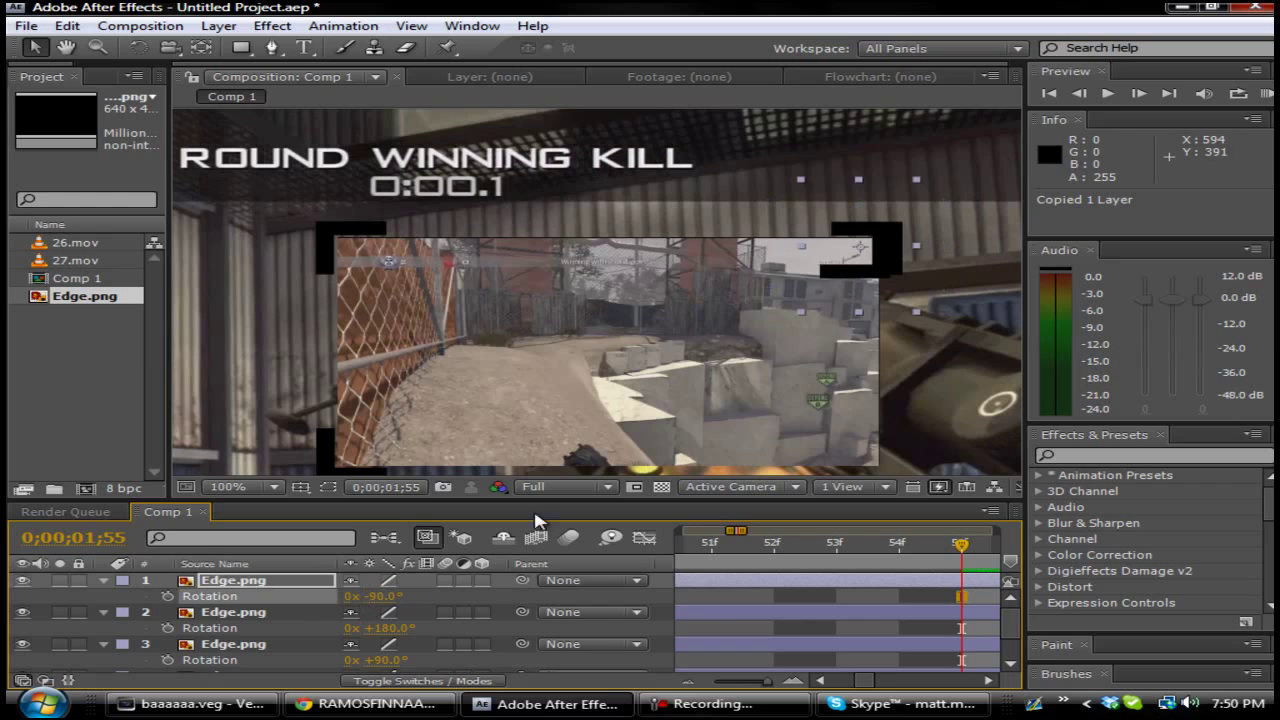
Step: Move the newest Edge.png copy to the picture's lower-right corner, at position 984, 367
{"action": "left_click_drag", "start_coordinate": [851, 264], "coordinate": [861, 443]}
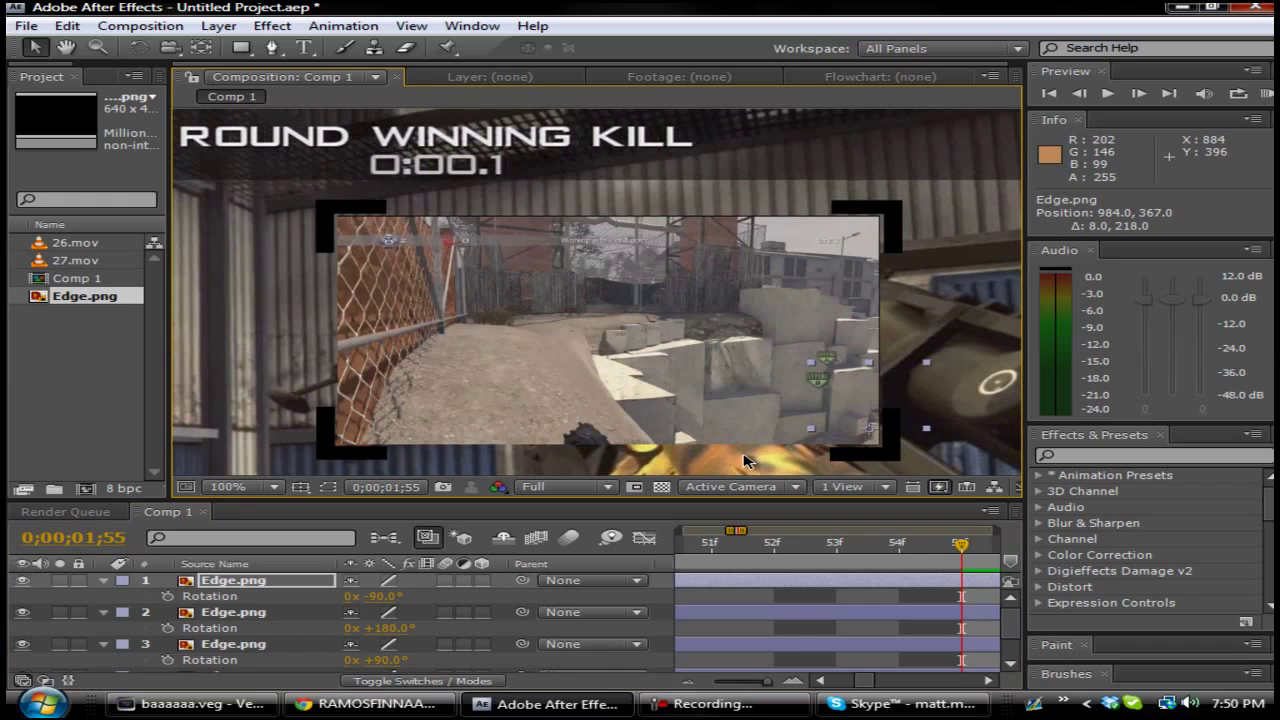
{"action": "scroll", "coordinate": [737, 466], "scroll_direction": "down", "scroll_amount": 1}
{"action": "scroll", "coordinate": [423, 429], "scroll_direction": "down", "scroll_amount": 2}
{"action": "scroll", "coordinate": [423, 435], "scroll_direction": "up", "scroll_amount": 1}
Step: Collapse the rotation properties of the three Edge.png copies in the timeline
{"action": "left_click", "coordinate": [185, 584]}
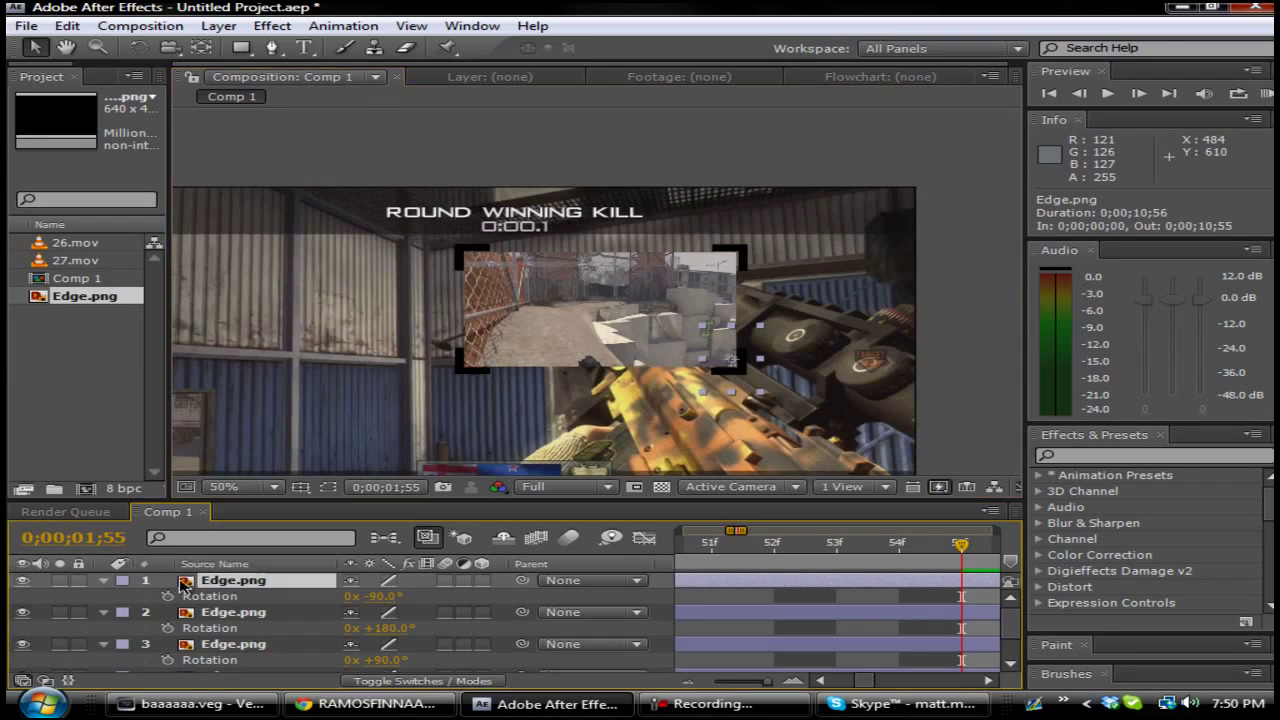
{"action": "left_click", "coordinate": [103, 581]}
{"action": "left_click", "coordinate": [103, 597]}
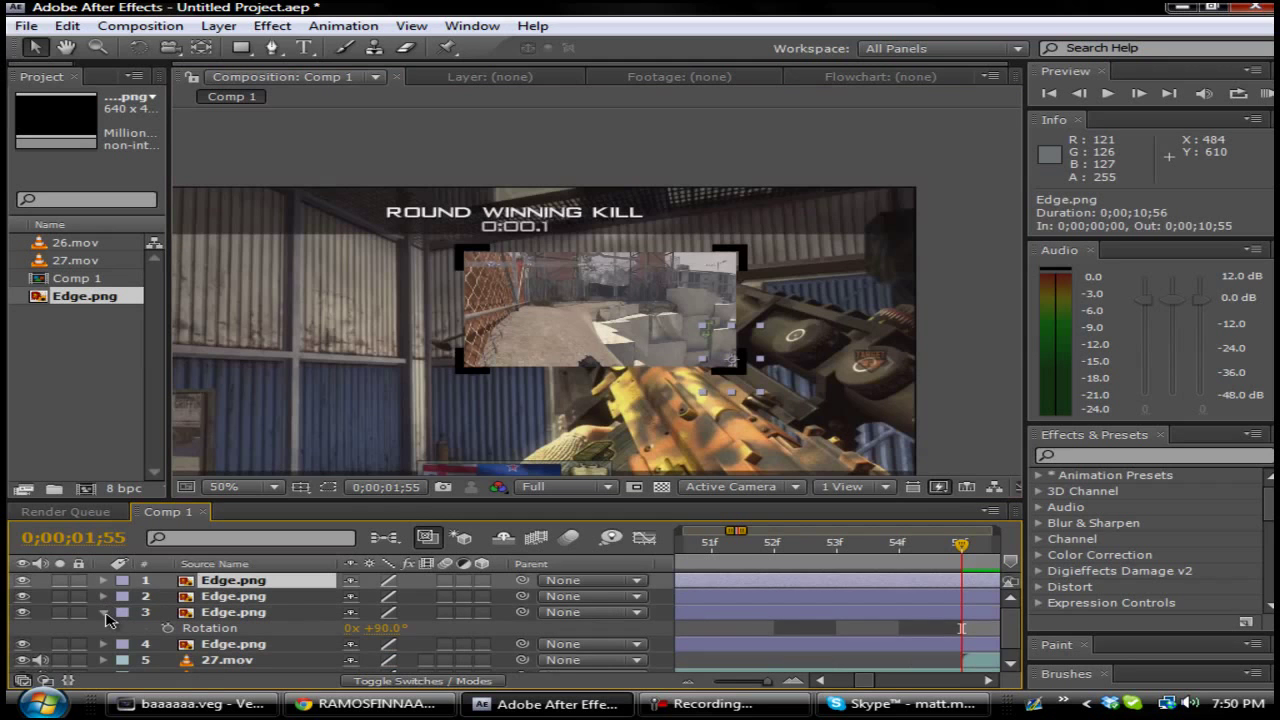
{"action": "left_click", "coordinate": [103, 612]}
Step: Pre-compose the four Edge.png layers and 27.mov as Pre-comp 1, moving all attributes into the new composition
{"action": "left_click", "coordinate": [236, 630]}
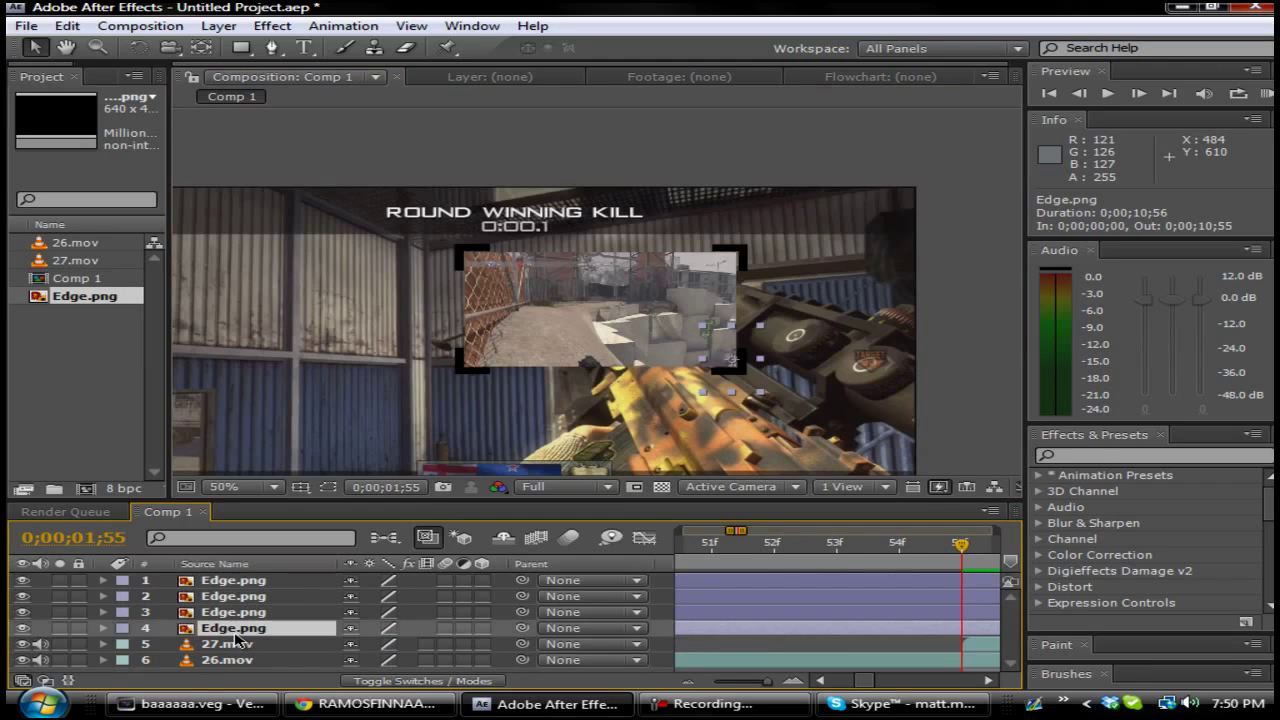
{"action": "left_click", "coordinate": [243, 582], "text": "shift"}
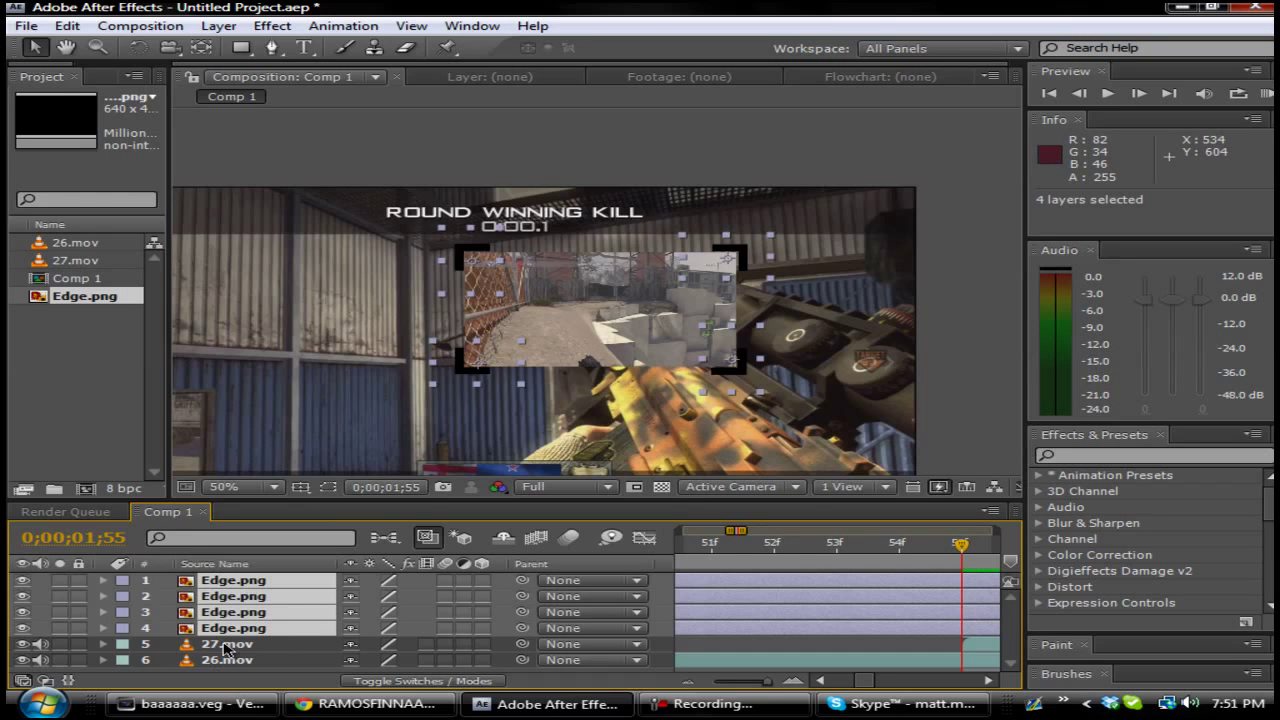
{"action": "left_click", "coordinate": [225, 645], "text": "shift"}
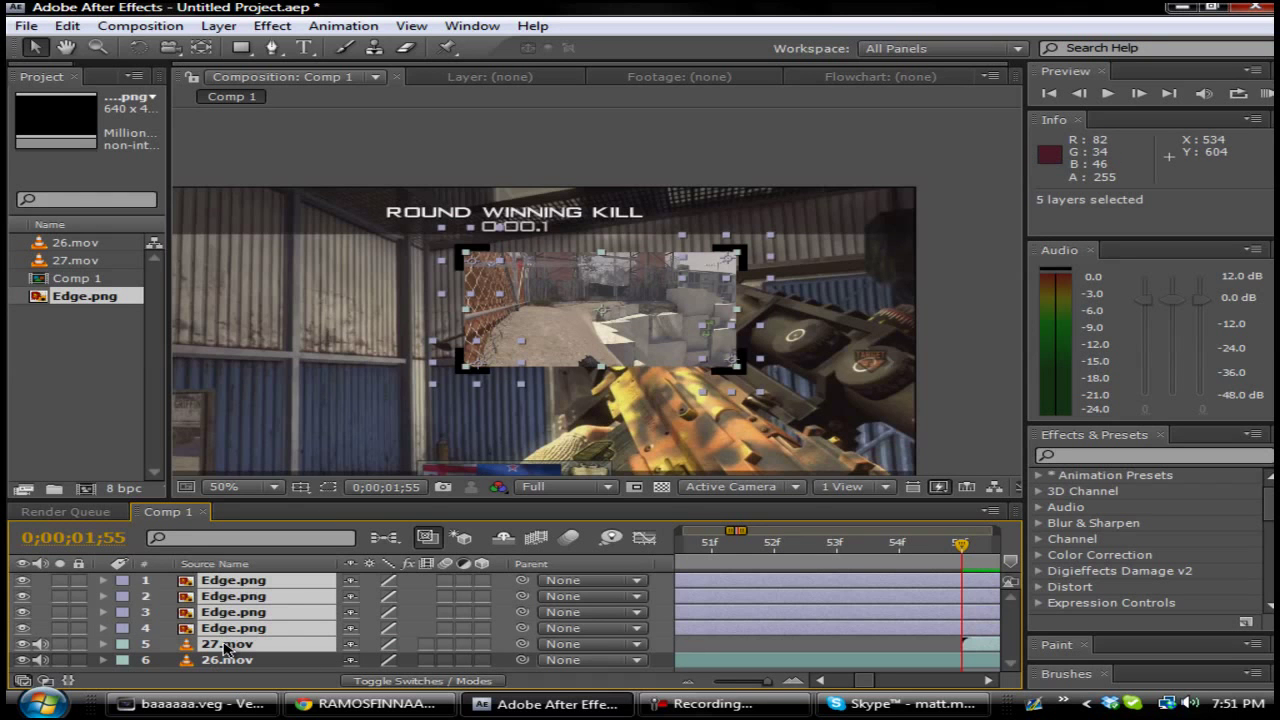
{"action": "left_click", "coordinate": [145, 30]}
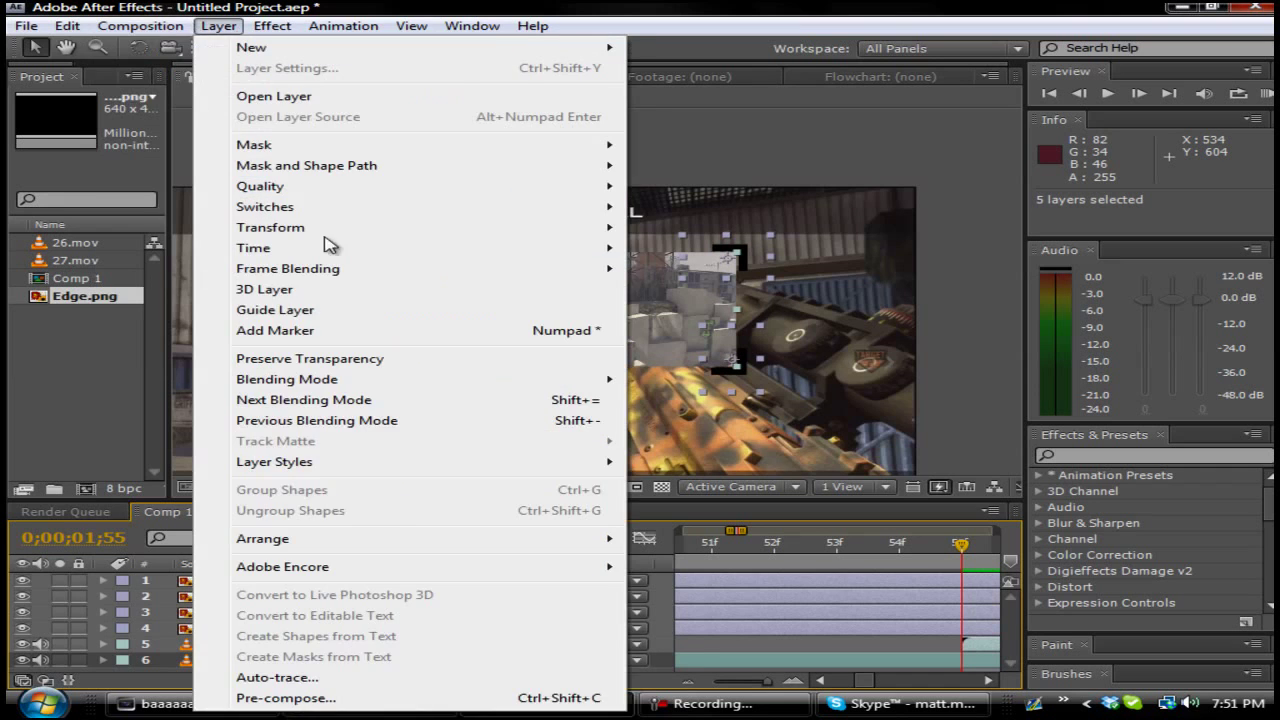
{"action": "left_click", "coordinate": [408, 697]}
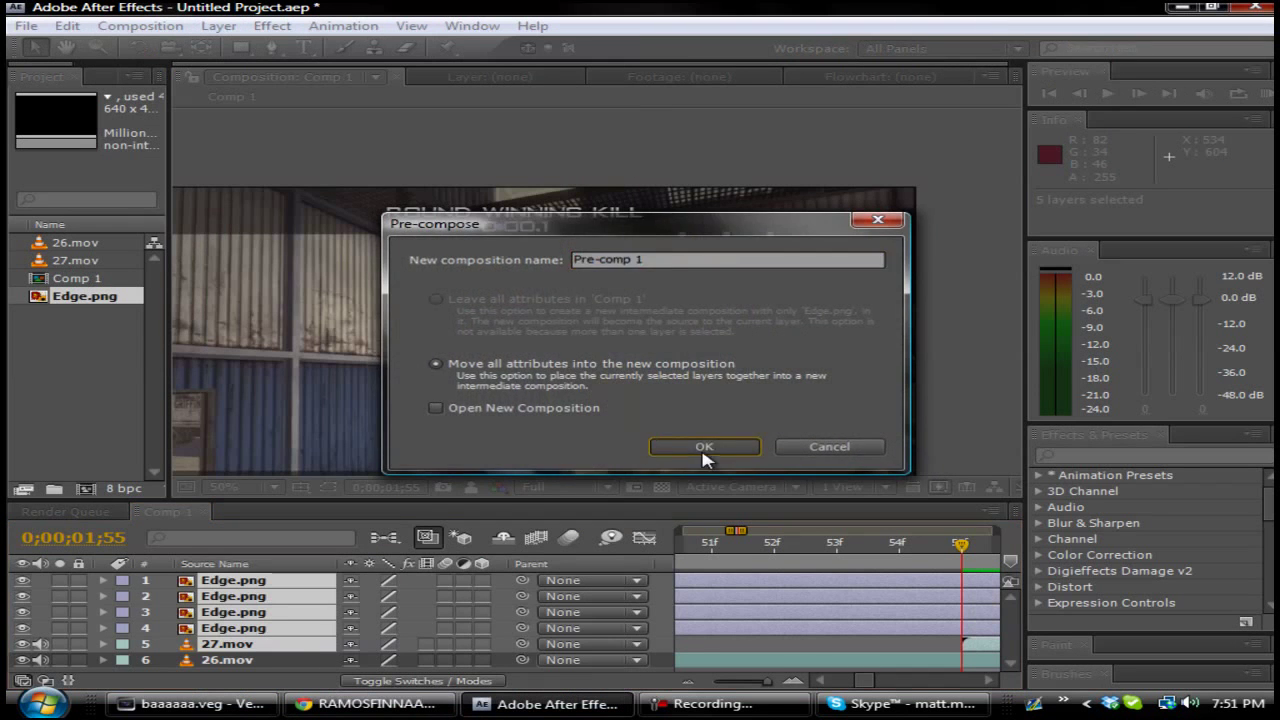
{"action": "left_click", "coordinate": [704, 447]}
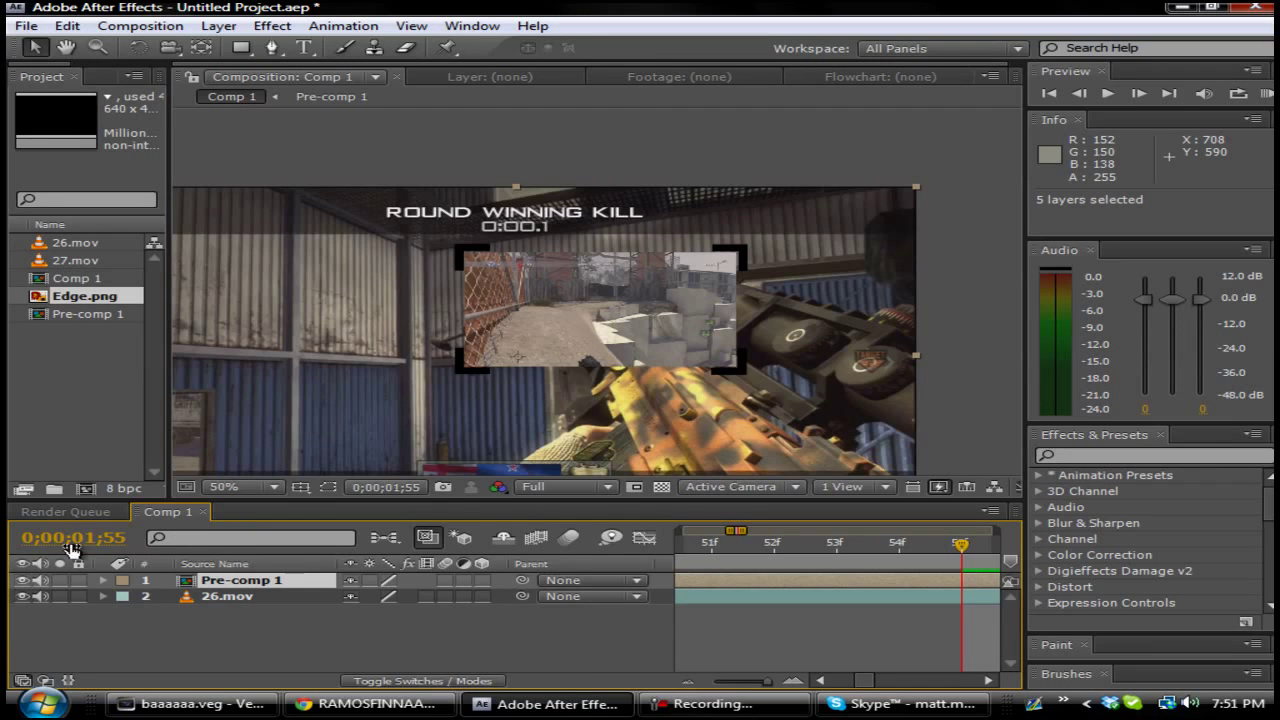
Step: Hide the Pre-comp 1 layer, try a first Pen tool mask point over the blue wall and undo it
{"action": "left_click", "coordinate": [23, 581]}
{"action": "left_click", "coordinate": [271, 47]}
{"action": "left_click", "coordinate": [272, 487]}
{"action": "left_click", "coordinate": [310, 167]}
{"action": "left_click_drag", "start_coordinate": [431, 340], "coordinate": [425, 297]}
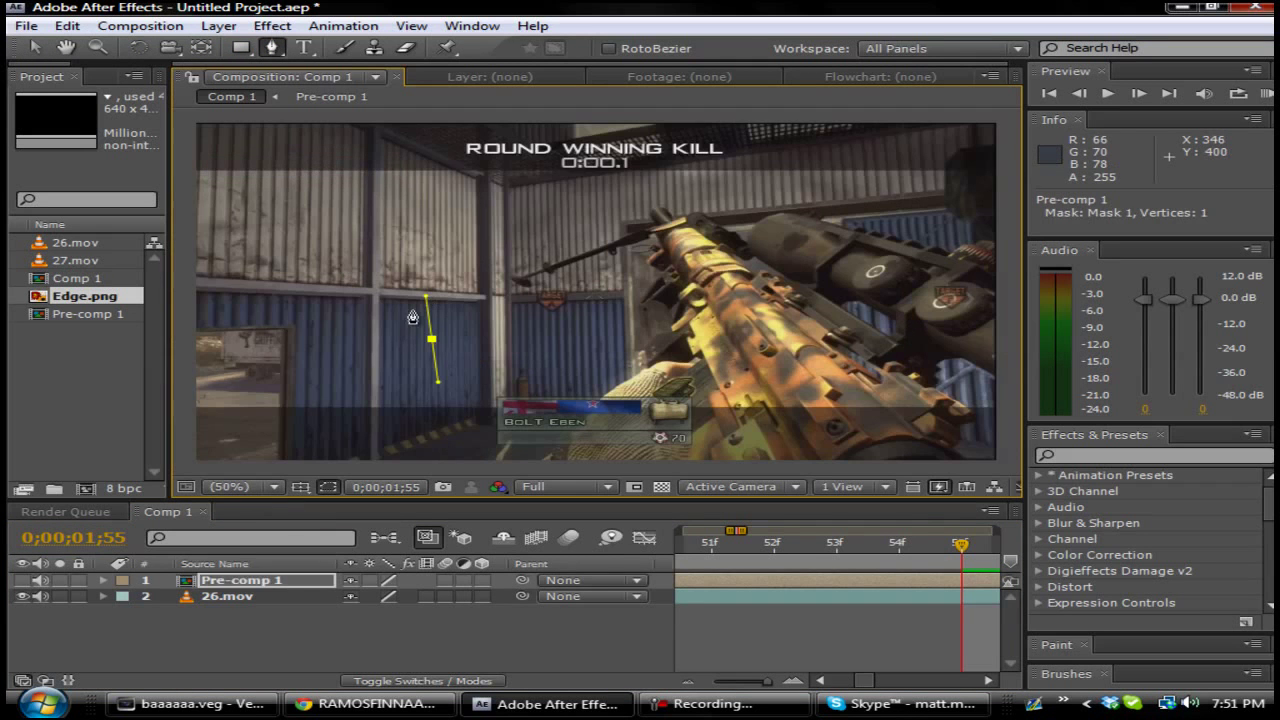
{"action": "key", "text": "ctrl+z"}
Step: Start a Pen tool mask on Pre-comp 1, tracing from below the frame up the outer edge of the glove
{"action": "left_click", "coordinate": [65, 47]}
{"action": "left_click_drag", "start_coordinate": [809, 288], "coordinate": [644, 222]}
{"action": "scroll", "coordinate": [590, 287], "scroll_direction": "up", "scroll_amount": 1}
{"action": "left_click_drag", "start_coordinate": [420, 363], "coordinate": [511, 277]}
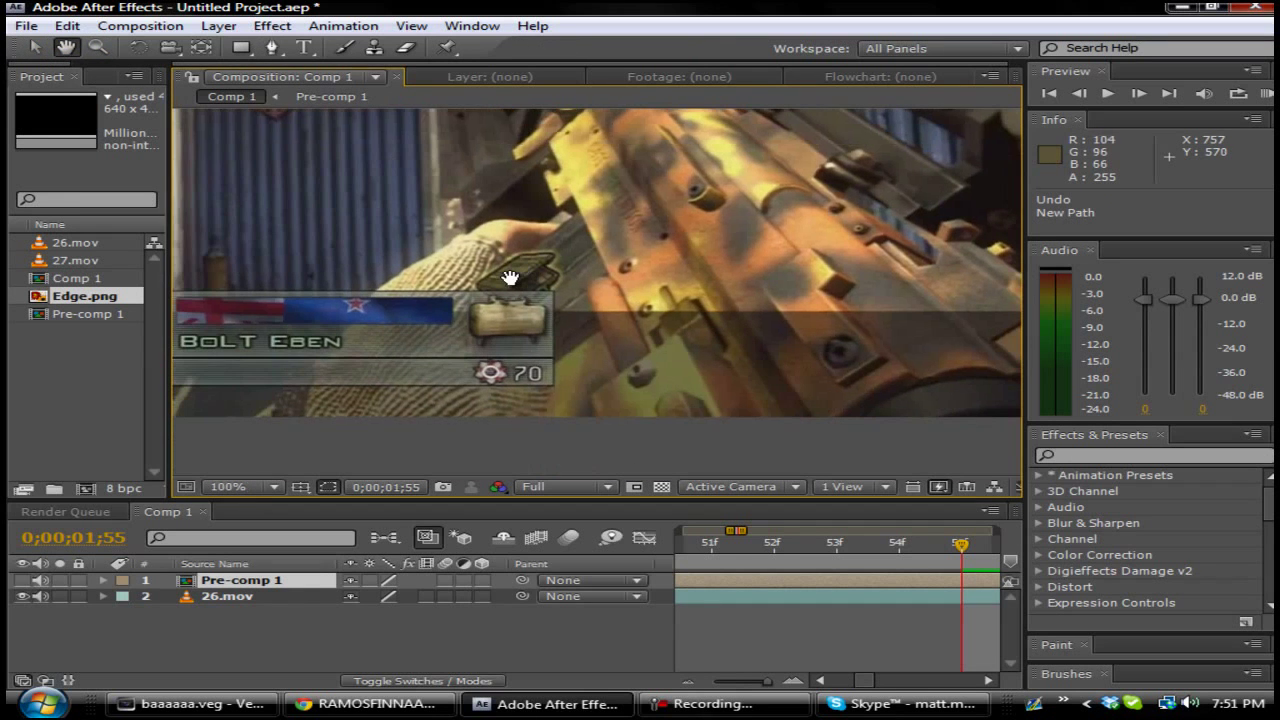
{"action": "left_click", "coordinate": [271, 47]}
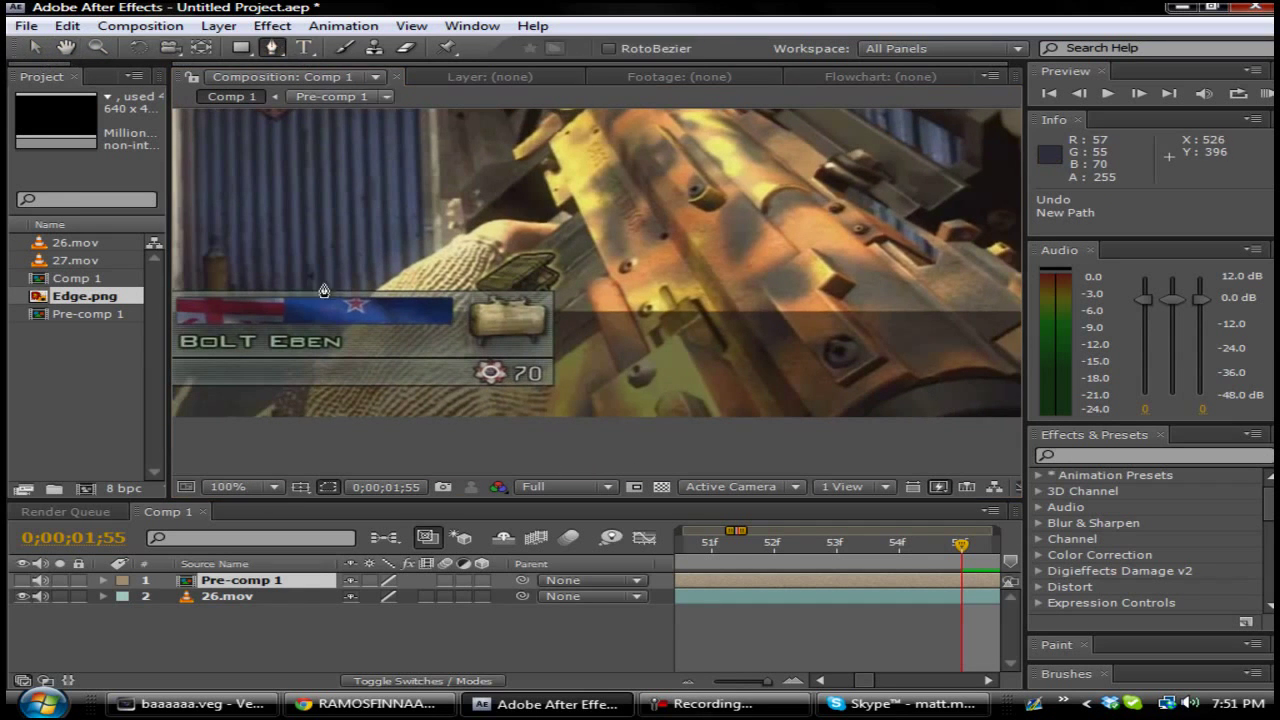
{"action": "left_click", "coordinate": [270, 427]}
{"action": "left_click", "coordinate": [274, 405]}
{"action": "left_click", "coordinate": [282, 382]}
{"action": "left_click", "coordinate": [304, 364]}
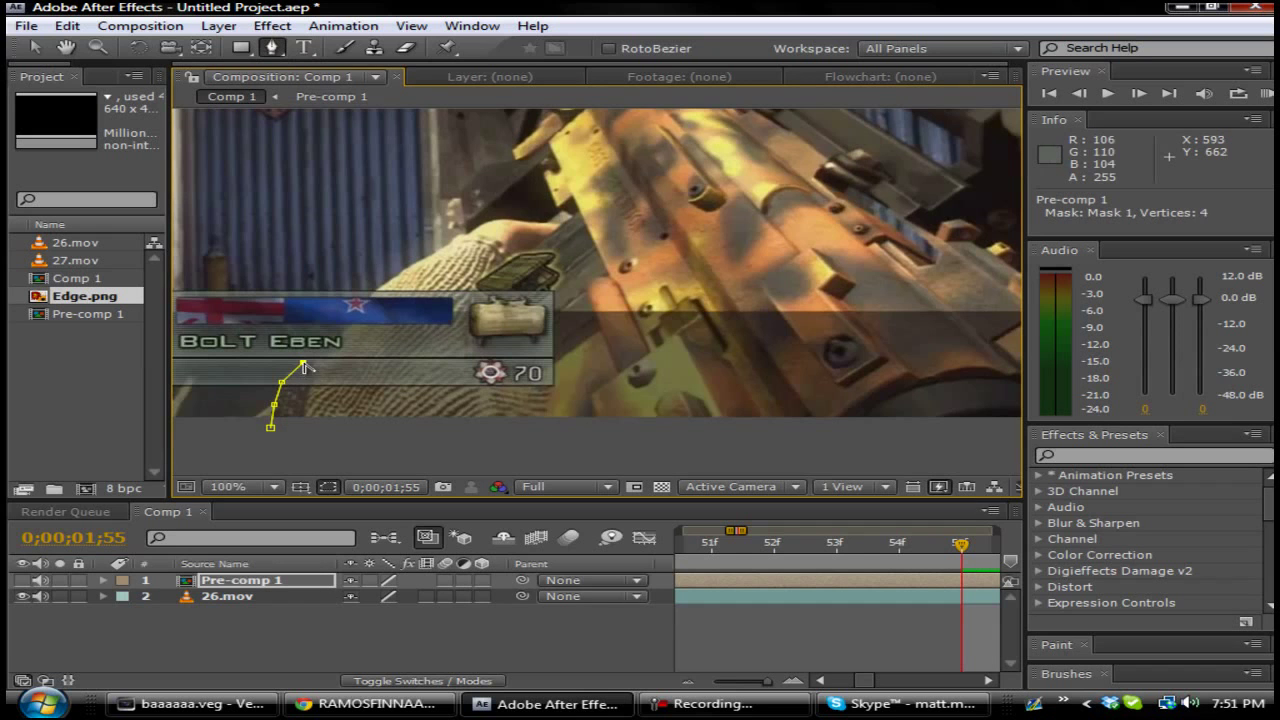
{"action": "left_click", "coordinate": [345, 328]}
{"action": "left_click", "coordinate": [358, 307]}
{"action": "left_click", "coordinate": [373, 291]}
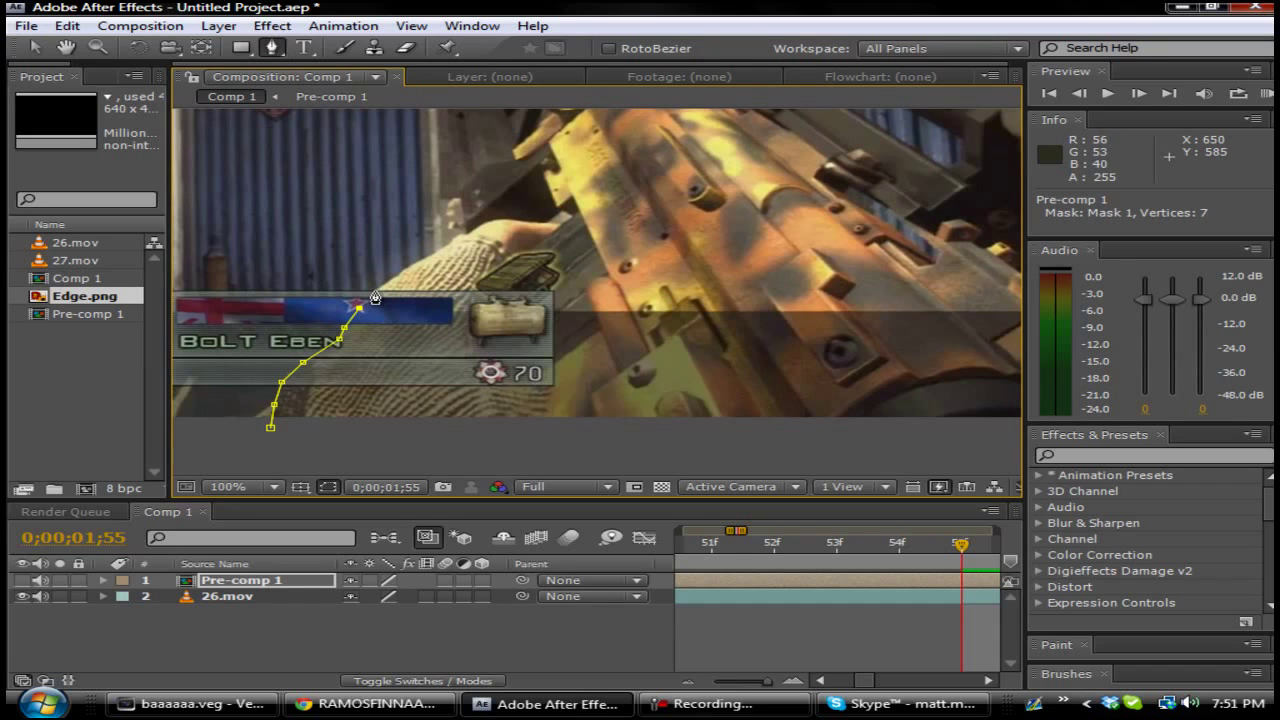
{"action": "left_click", "coordinate": [417, 262]}
{"action": "left_click", "coordinate": [445, 248]}
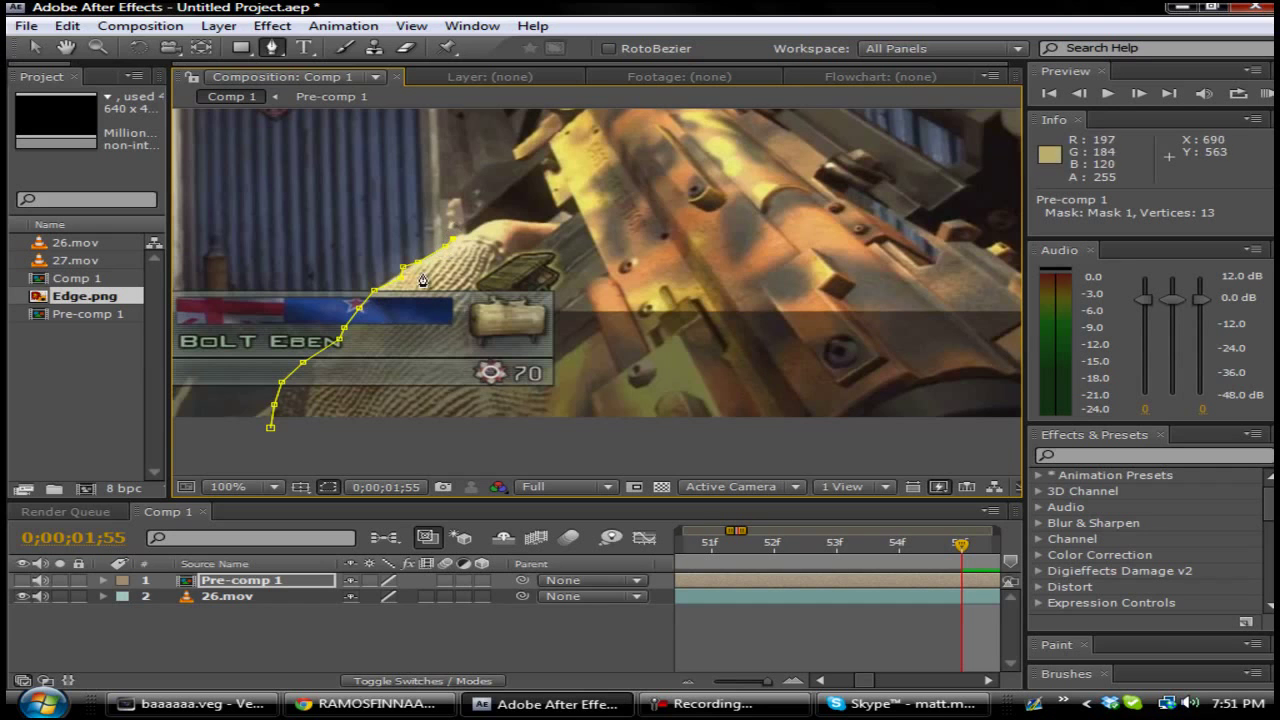
Step: Continue the mask path from the glove up the gun's left edge to where the bipod meets the barrel
{"action": "left_click", "coordinate": [450, 198]}
{"action": "left_click", "coordinate": [474, 175]}
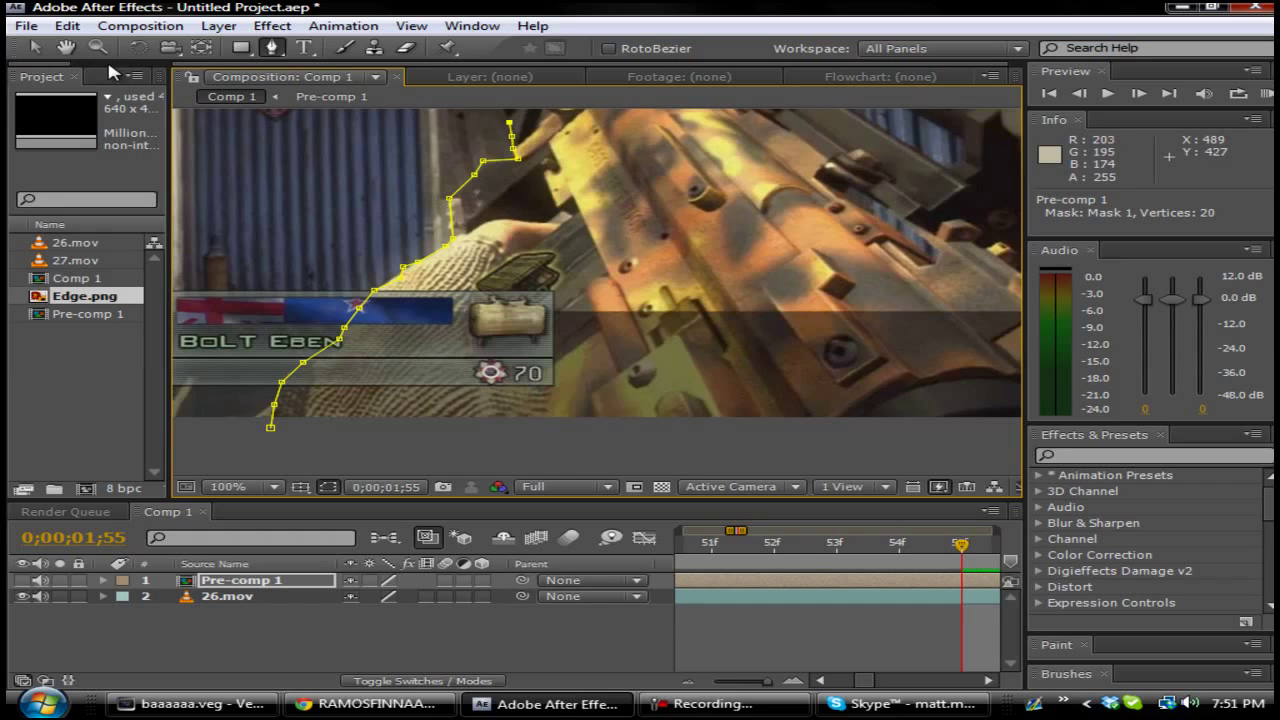
{"action": "left_click", "coordinate": [63, 47]}
{"action": "left_click_drag", "start_coordinate": [331, 206], "coordinate": [386, 428]}
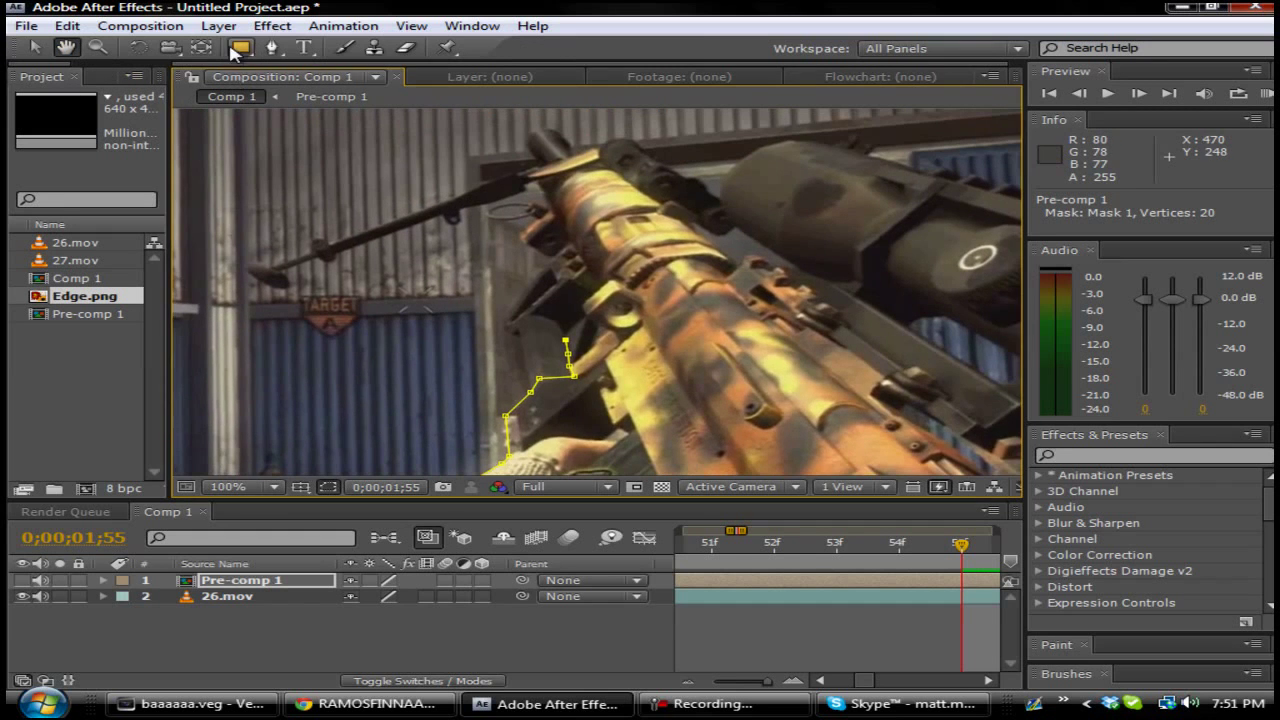
{"action": "left_click", "coordinate": [271, 47]}
{"action": "left_click", "coordinate": [557, 327]}
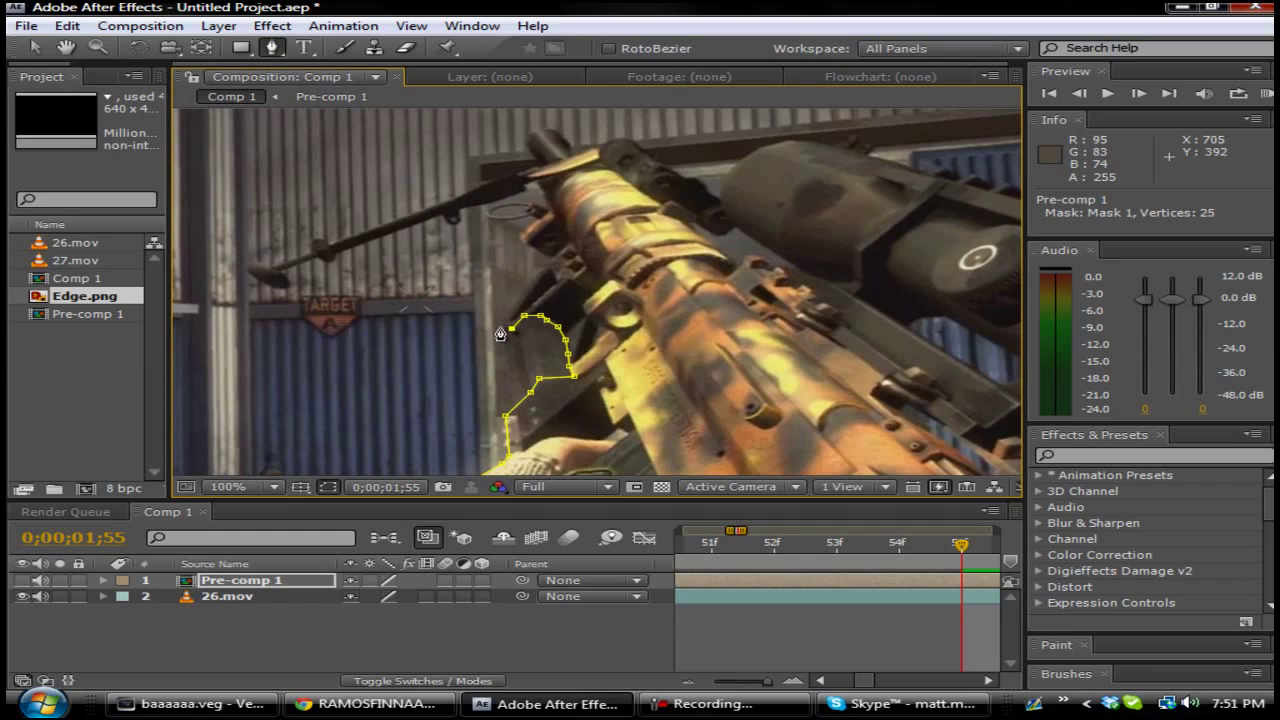
{"action": "left_click", "coordinate": [550, 256]}
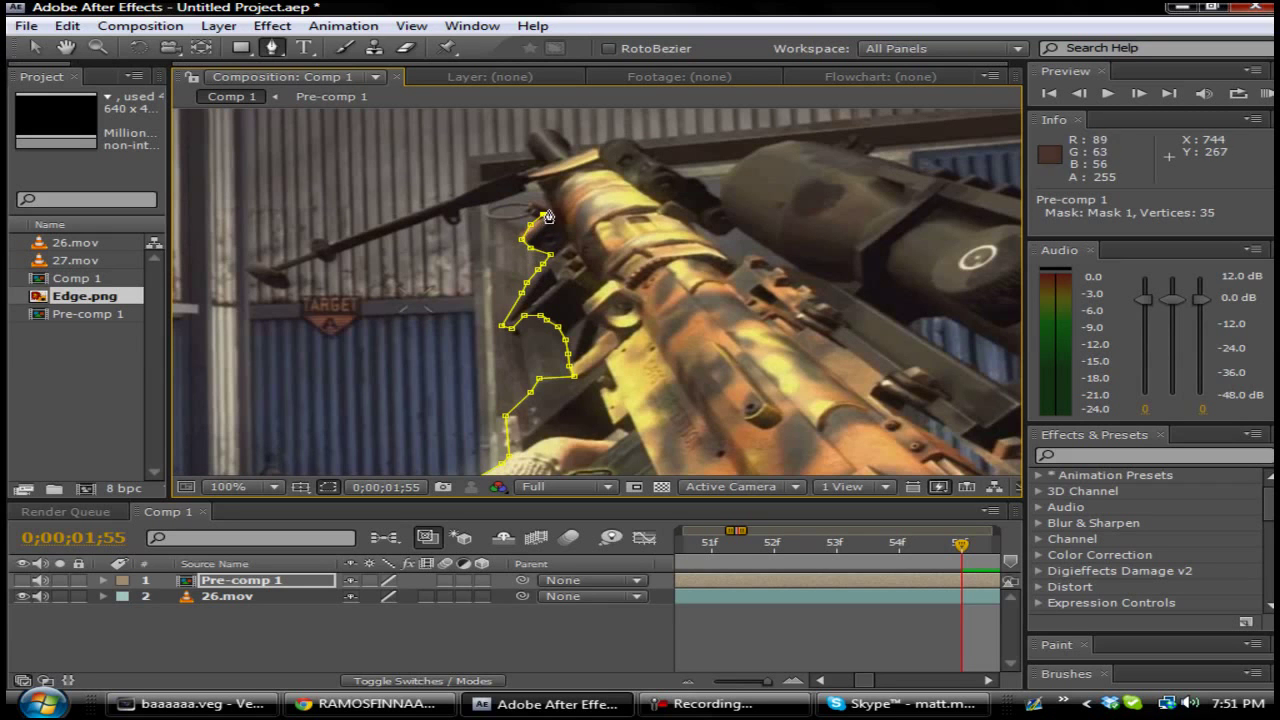
{"action": "left_click", "coordinate": [530, 181]}
{"action": "left_click", "coordinate": [527, 185]}
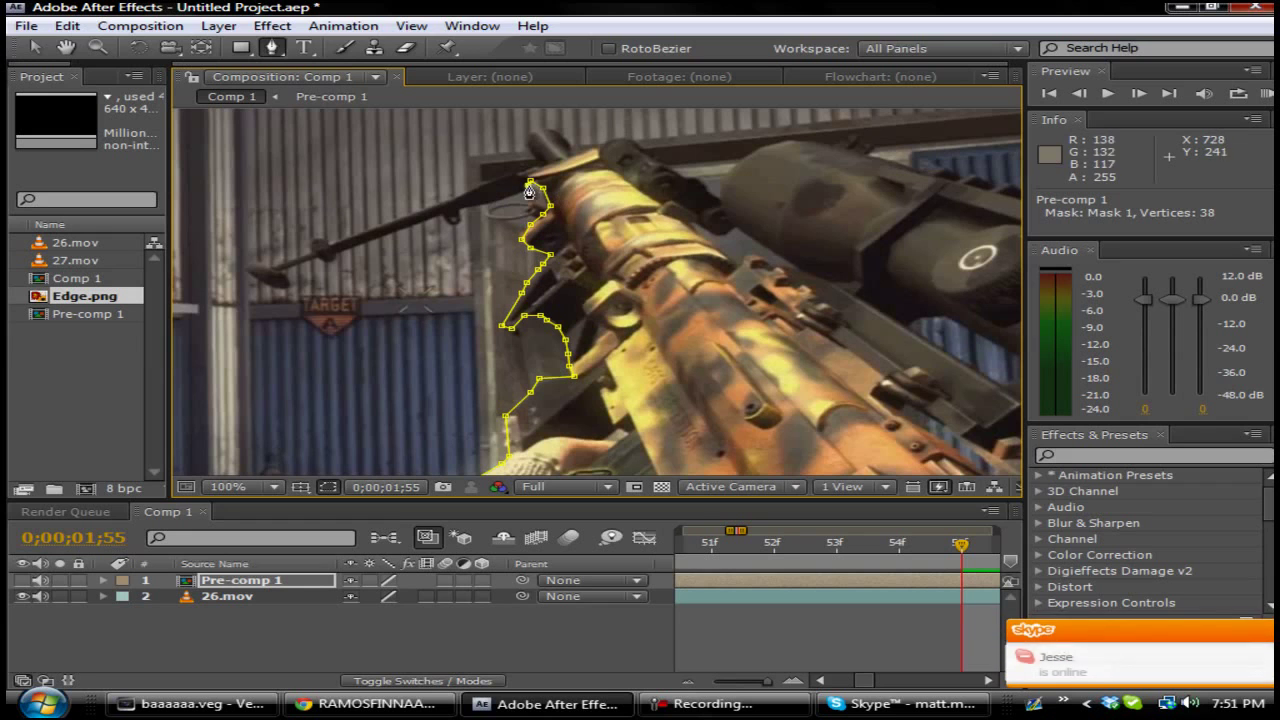
Step: Trace the mask path along the underside of the bipod leg, around its foot and back along the upper edge
{"action": "left_click", "coordinate": [520, 193]}
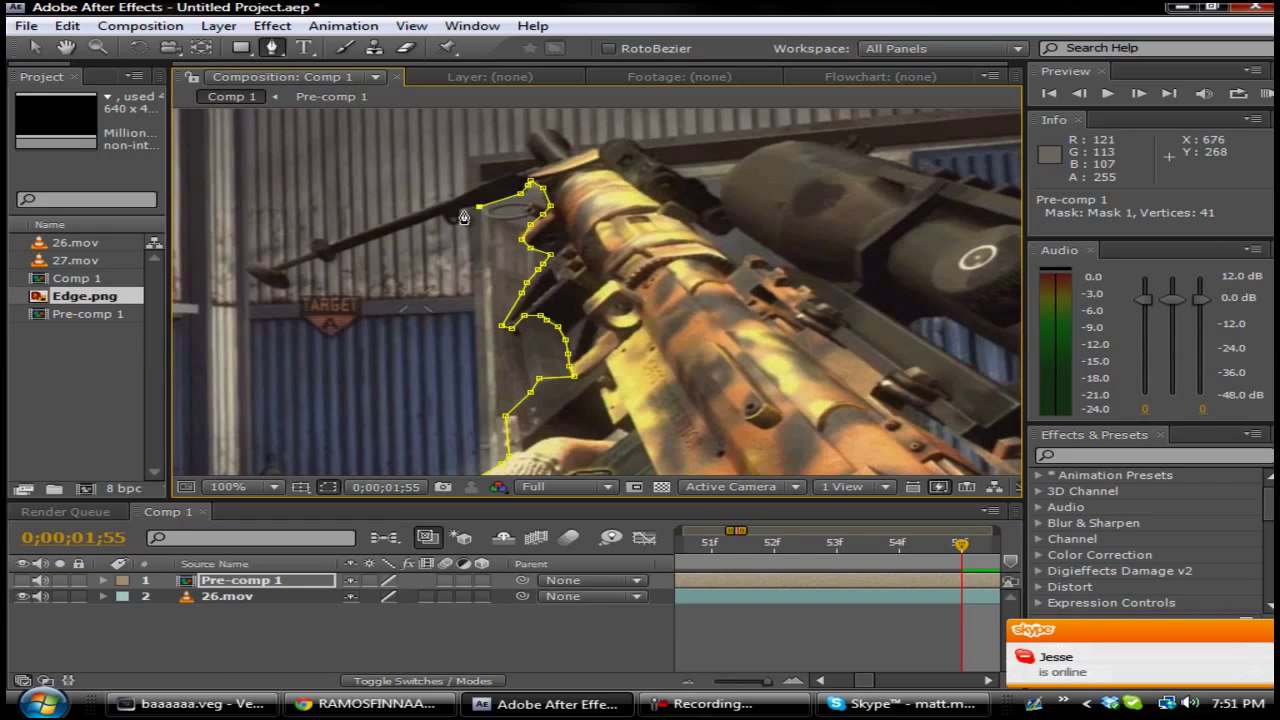
{"action": "left_click", "coordinate": [460, 211]}
{"action": "left_click", "coordinate": [459, 218]}
{"action": "left_click", "coordinate": [454, 224]}
{"action": "left_click", "coordinate": [441, 213]}
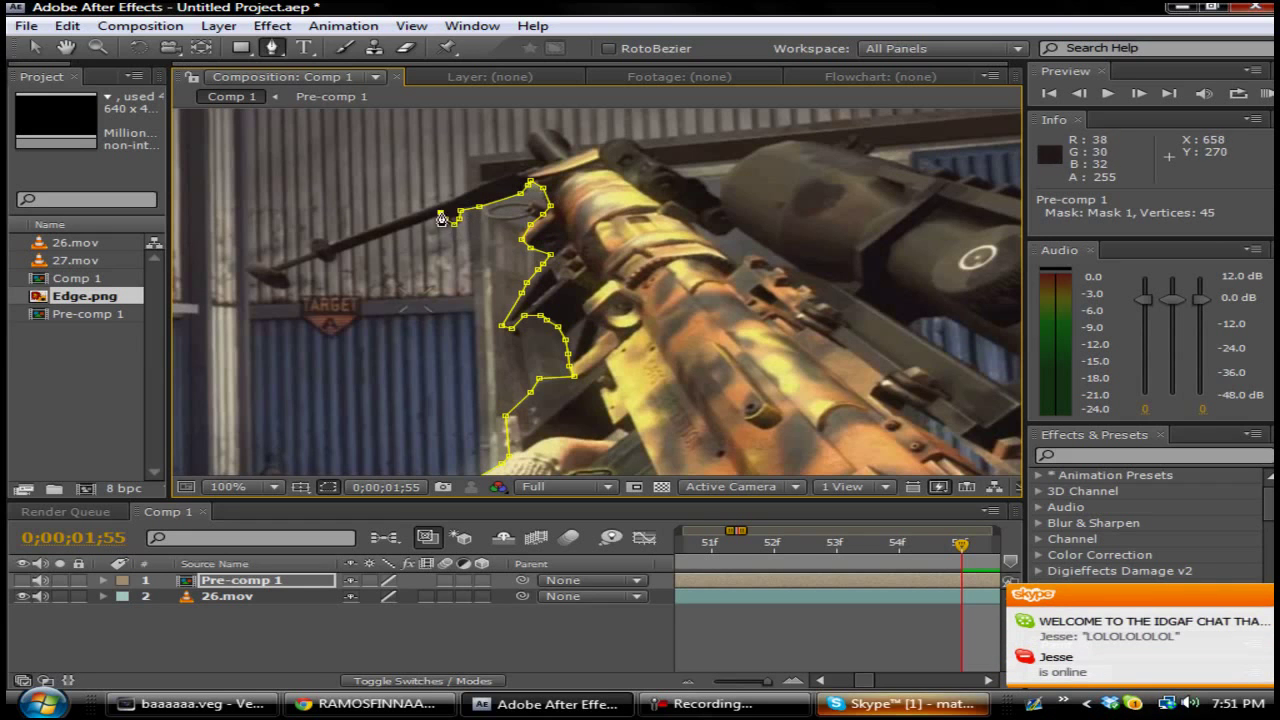
{"action": "left_click", "coordinate": [414, 226]}
{"action": "left_click", "coordinate": [389, 232]}
{"action": "left_click", "coordinate": [355, 243]}
{"action": "left_click", "coordinate": [336, 256]}
{"action": "left_click", "coordinate": [326, 259]}
{"action": "left_click", "coordinate": [315, 262]}
{"action": "left_click", "coordinate": [302, 265]}
{"action": "left_click", "coordinate": [282, 270]}
{"action": "left_click", "coordinate": [285, 280]}
{"action": "left_click", "coordinate": [286, 286]}
{"action": "left_click", "coordinate": [287, 288]}
{"action": "left_click", "coordinate": [260, 280]}
{"action": "left_click", "coordinate": [246, 266]}
{"action": "left_click", "coordinate": [257, 262]}
{"action": "left_click", "coordinate": [272, 267]}
{"action": "left_click", "coordinate": [333, 257]}
{"action": "left_click", "coordinate": [347, 240]}
{"action": "left_click", "coordinate": [712, 703]}
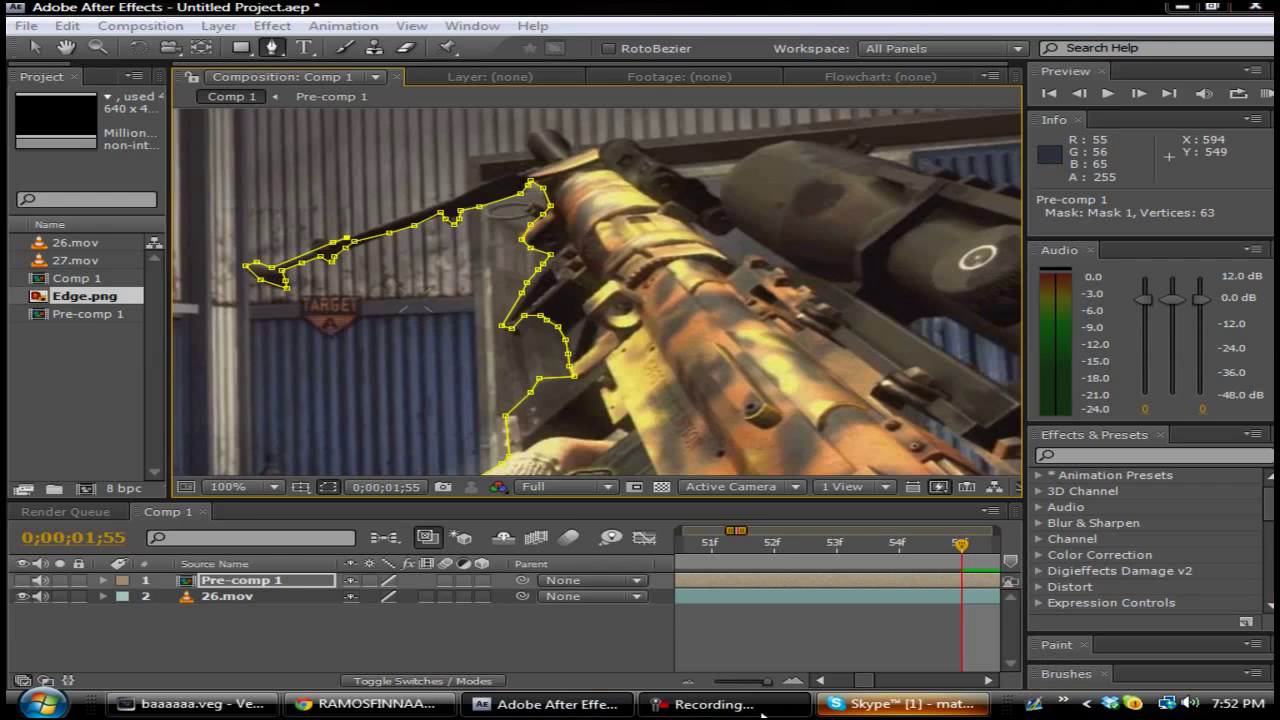
{"action": "left_click", "coordinate": [895, 514]}
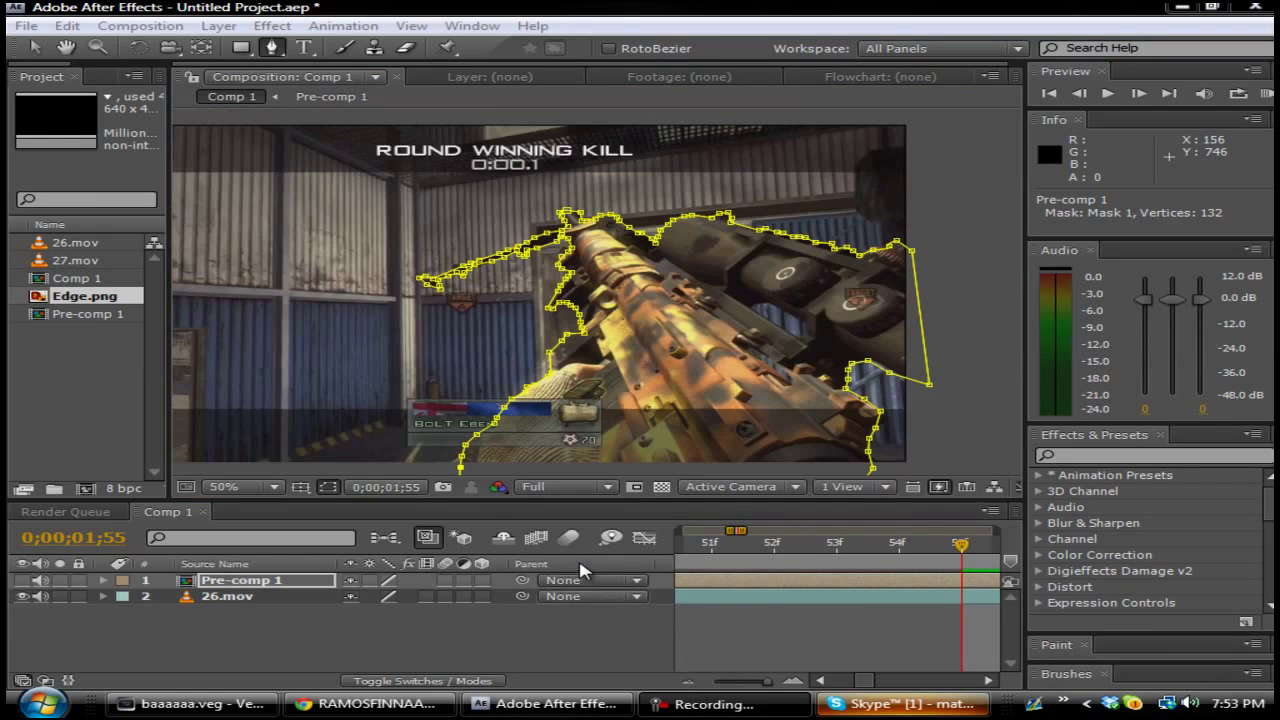
{"action": "left_click", "coordinate": [632, 531]}
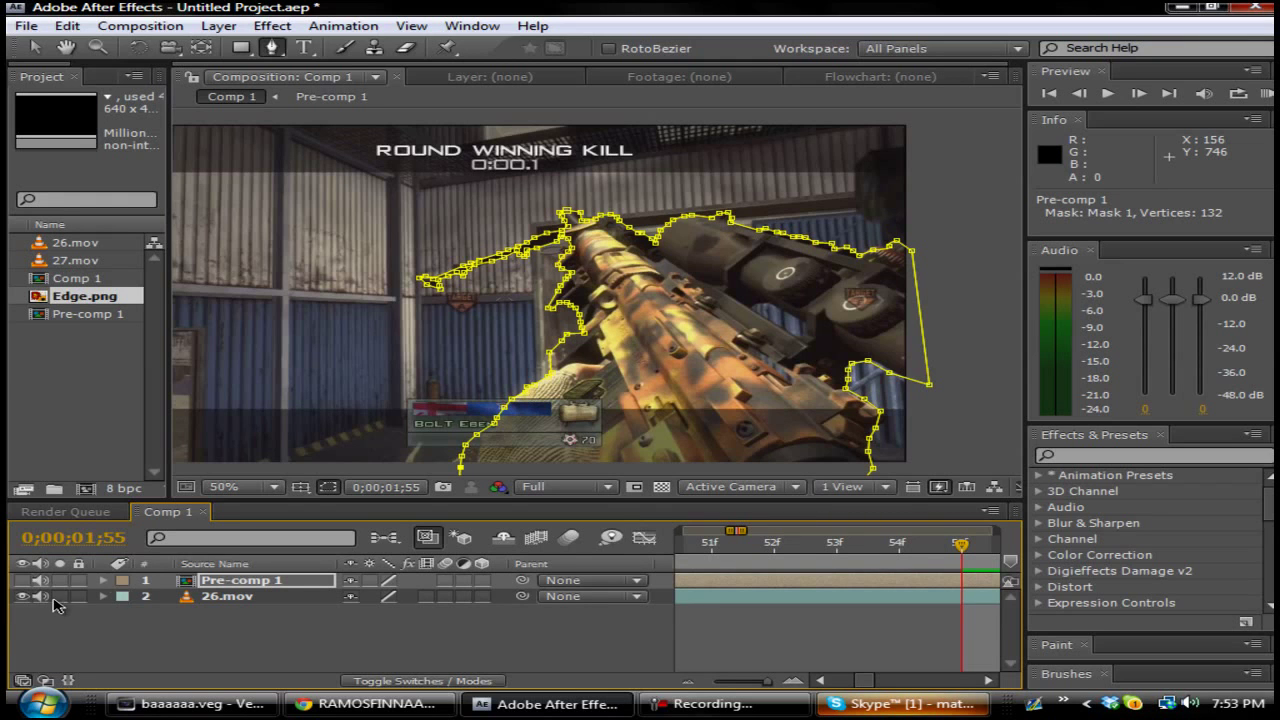
Step: Make Pre-comp 1 visible again and invert its Mask 1 so the picture sits behind the gun
{"action": "left_click", "coordinate": [22, 581]}
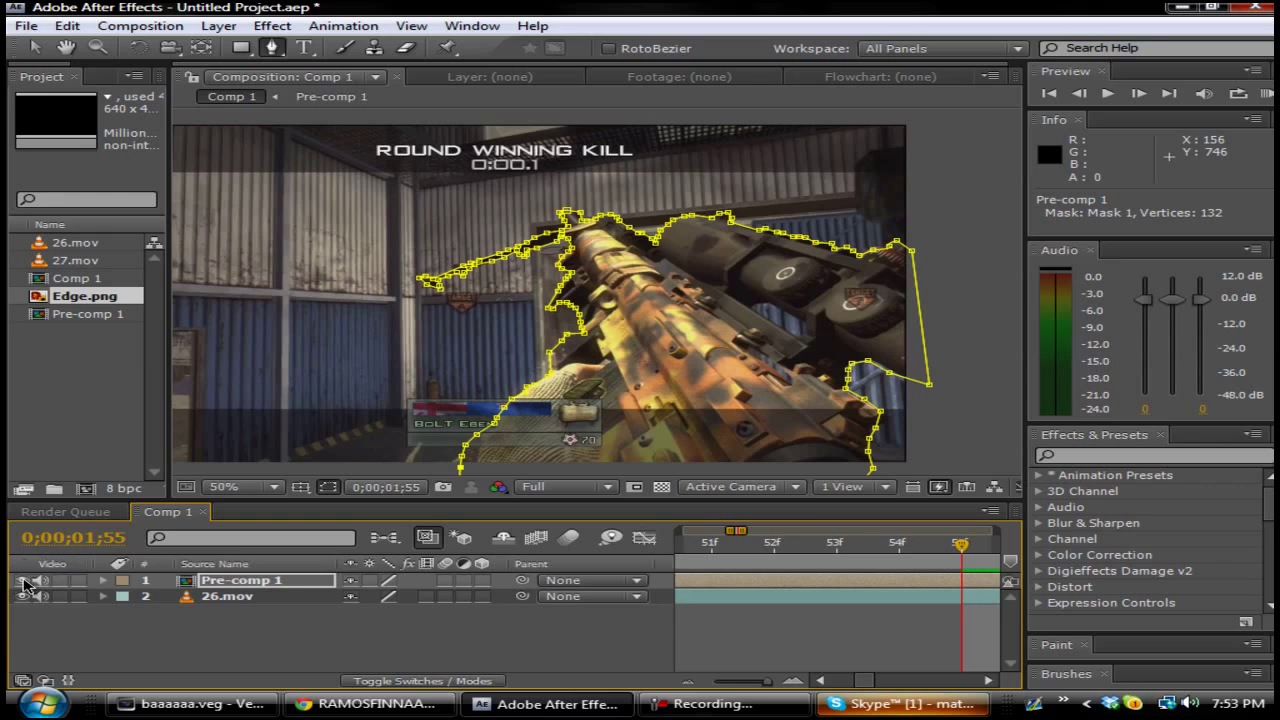
{"action": "left_click_drag", "start_coordinate": [375, 503], "coordinate": [370, 553]}
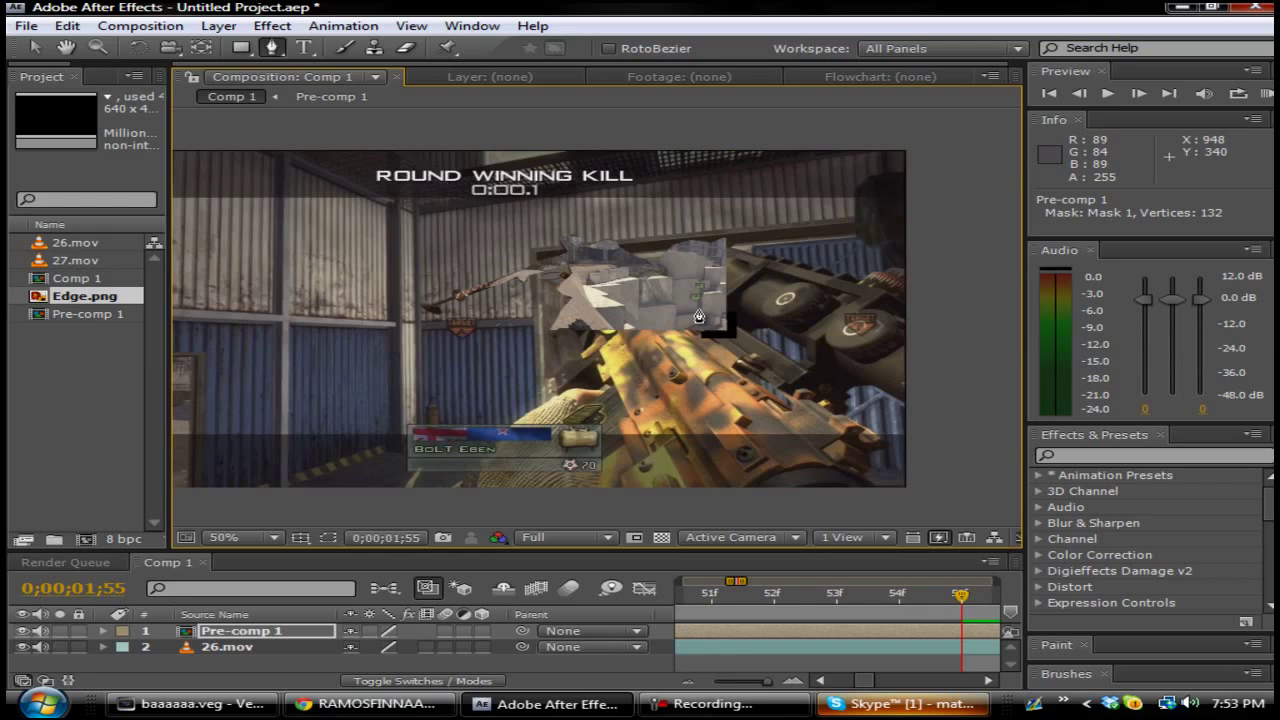
{"action": "left_click", "coordinate": [305, 631]}
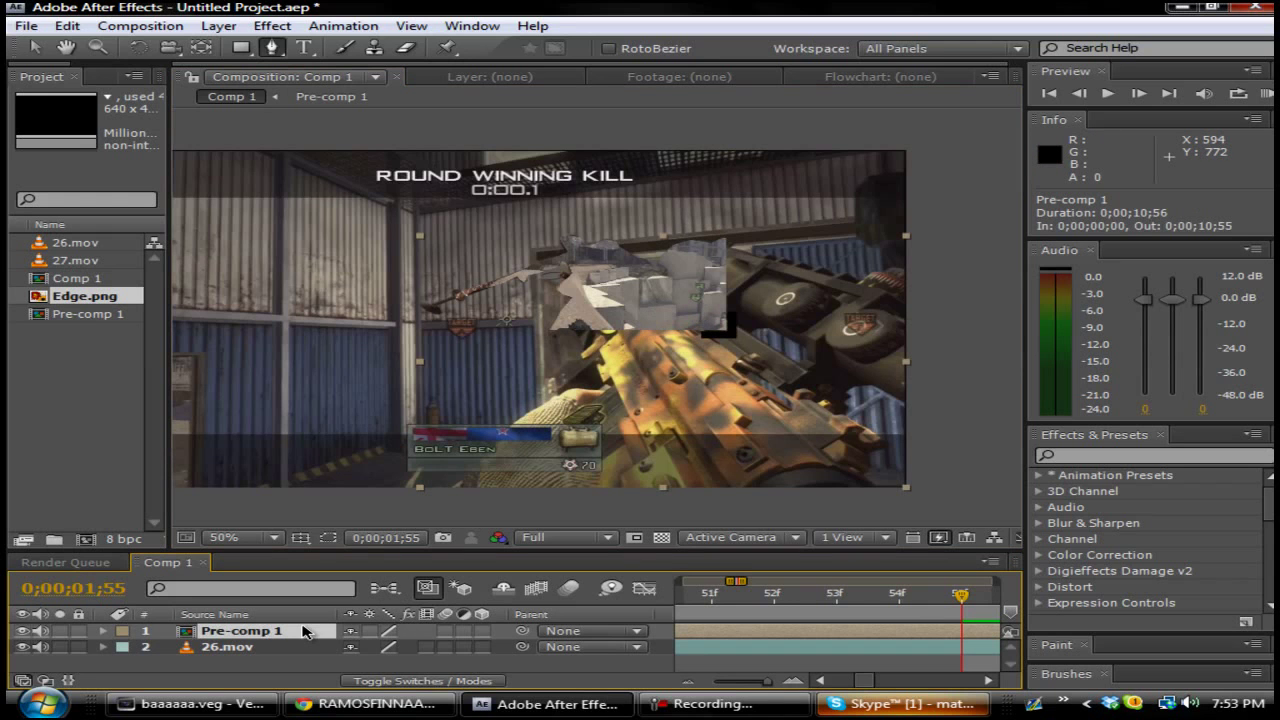
{"action": "key", "text": "m"}
{"action": "left_click", "coordinate": [435, 648]}
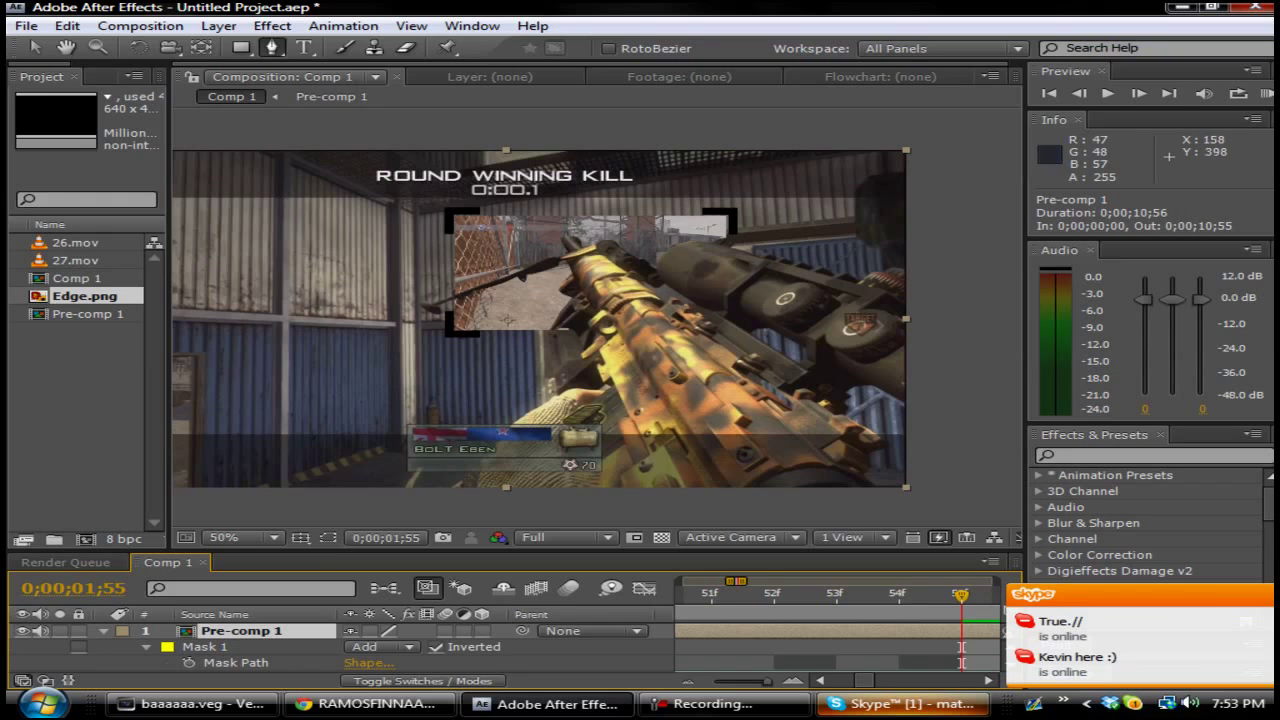
Step: Apply the Linear Wipe transition effect to Pre-comp 1
{"action": "scroll", "coordinate": [682, 564], "scroll_direction": "up", "scroll_amount": 1}
{"action": "left_click", "coordinate": [170, 562]}
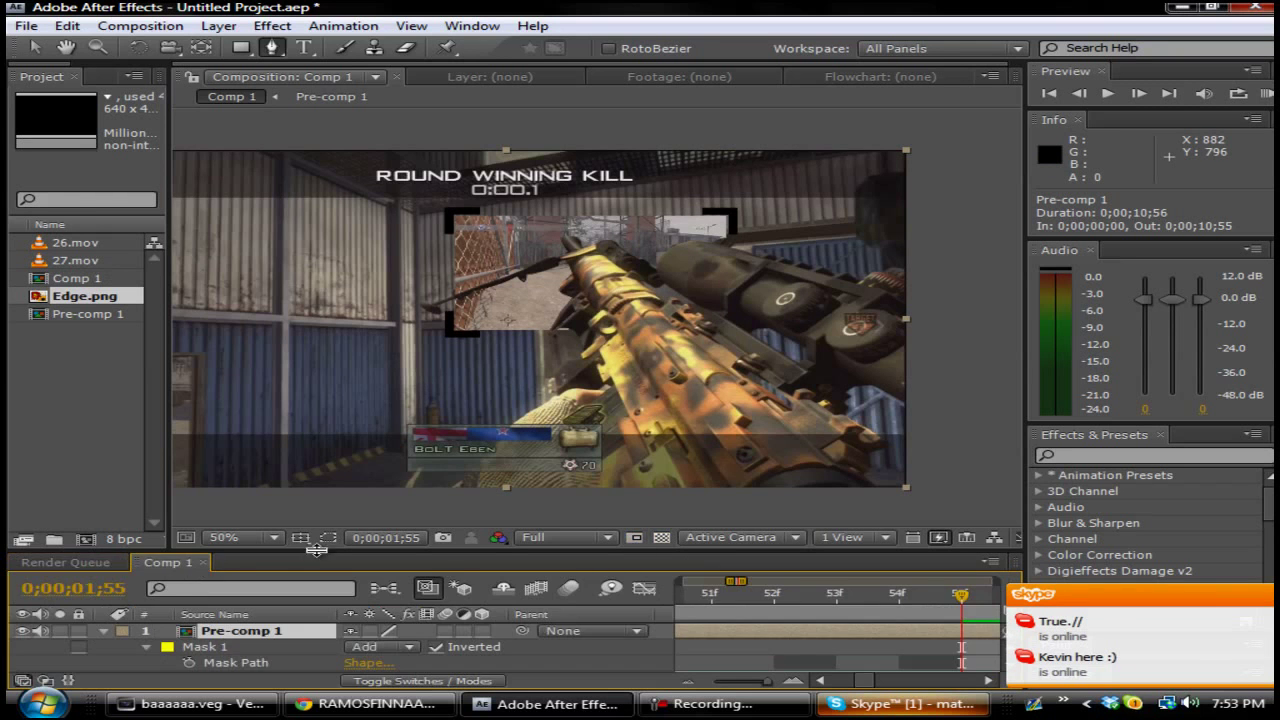
{"action": "left_click_drag", "start_coordinate": [318, 550], "coordinate": [315, 448]}
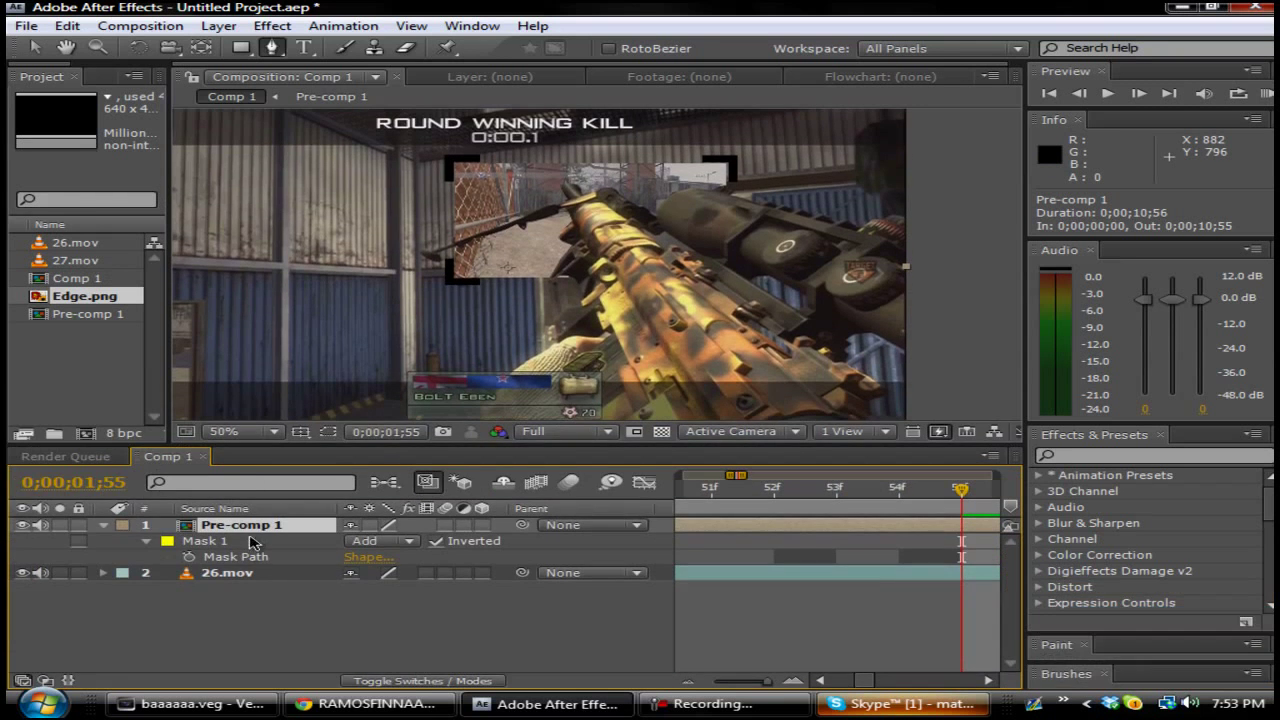
{"action": "left_click", "coordinate": [104, 526]}
{"action": "left_click", "coordinate": [272, 26]}
{"action": "mouse_move", "coordinate": [470, 617]}
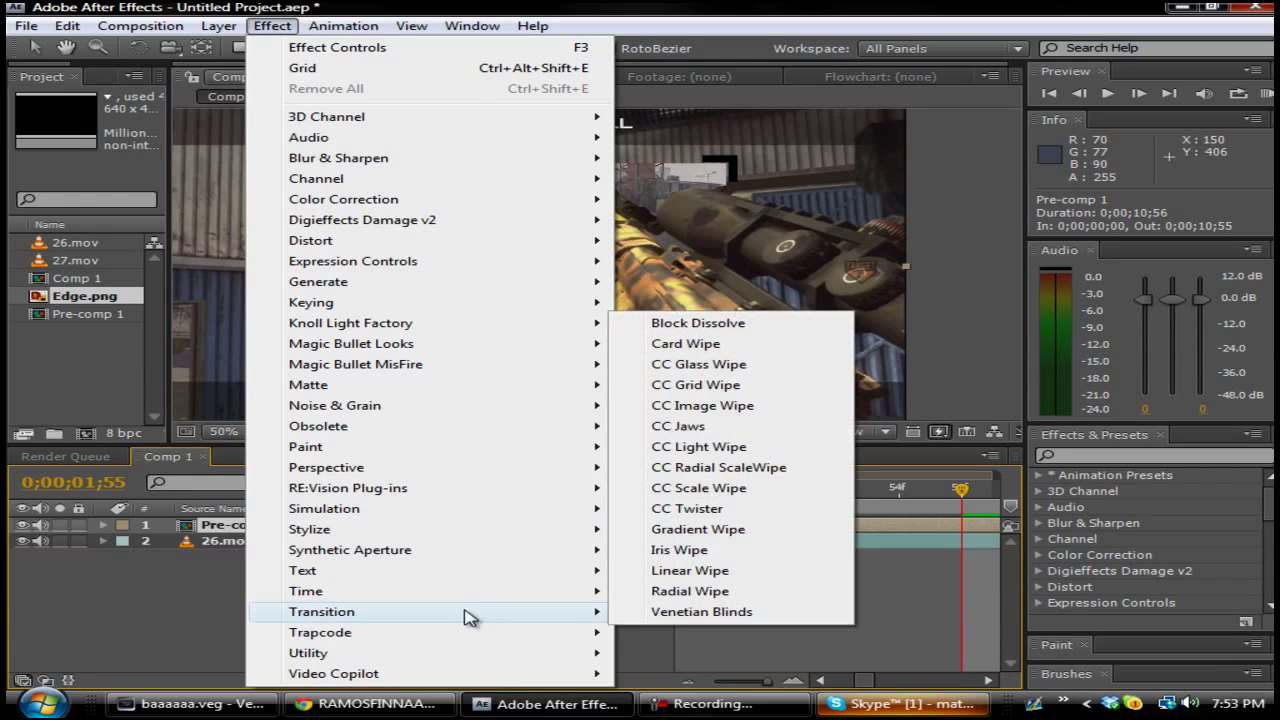
{"action": "left_click", "coordinate": [680, 570]}
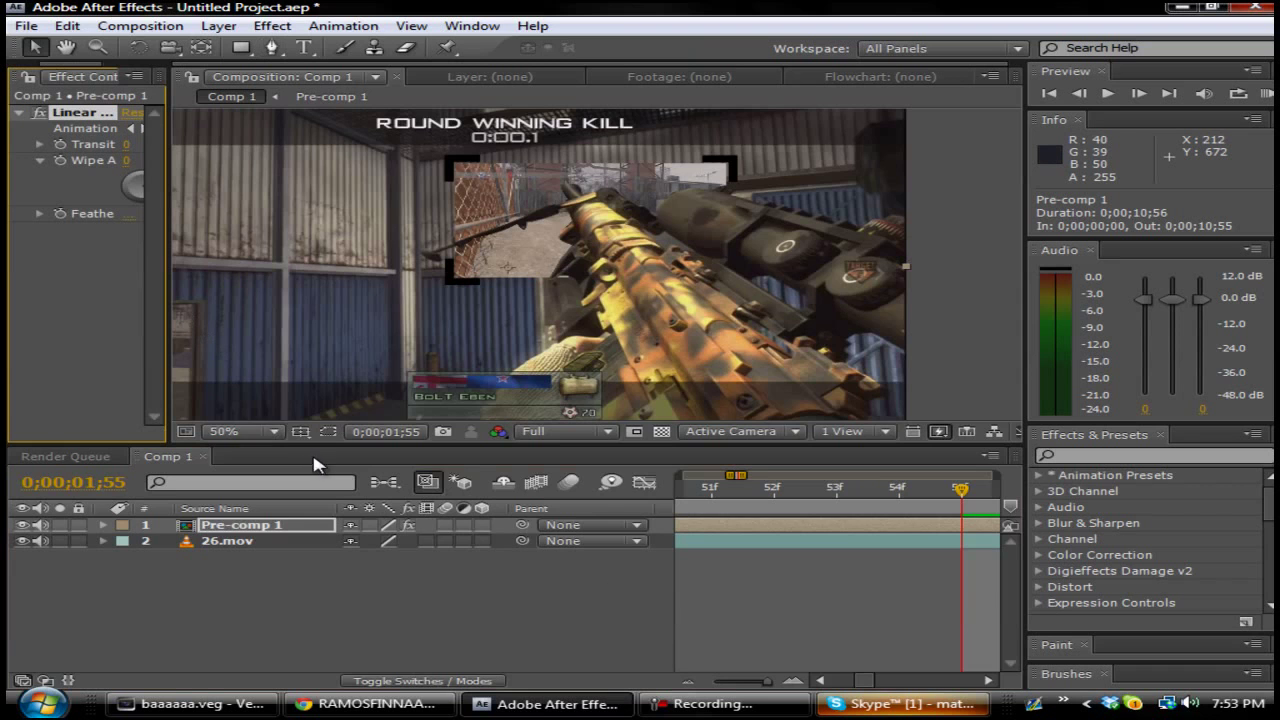
Step: Set Pre-comp 1's Linear Wipe to 100% transition completion with a feather of 49
{"action": "left_click_drag", "start_coordinate": [318, 446], "coordinate": [318, 522]}
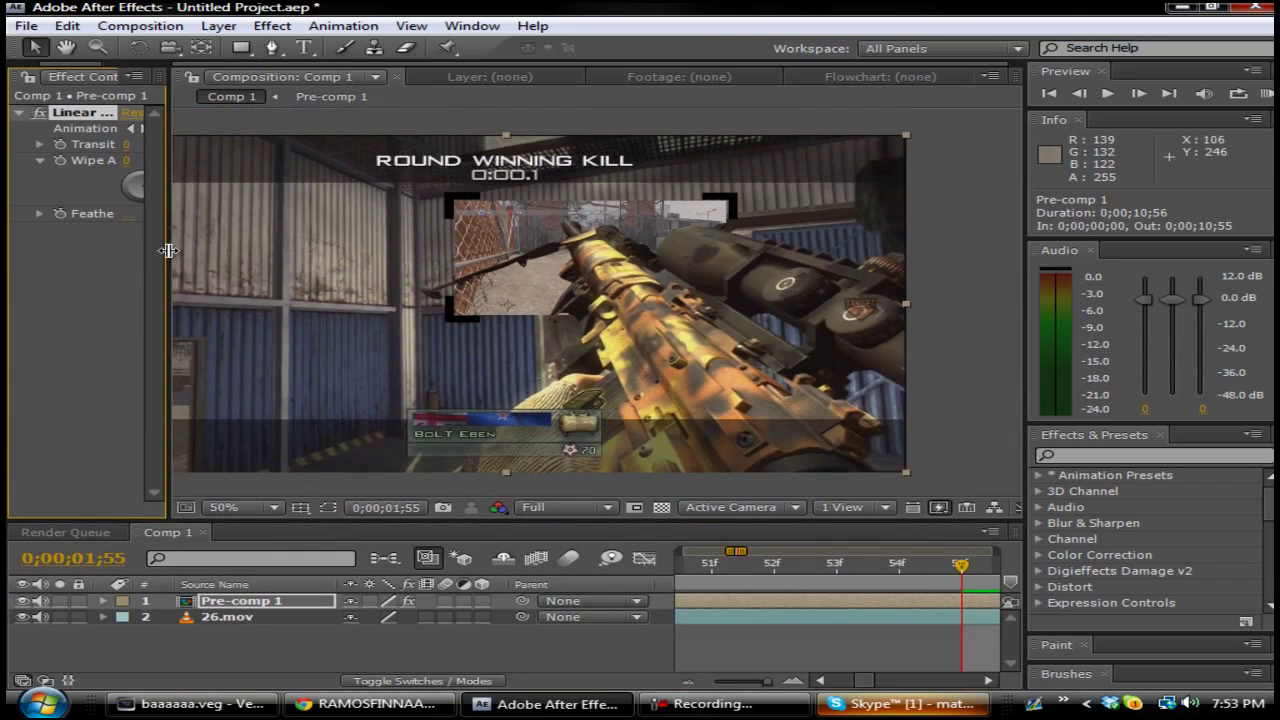
{"action": "left_click_drag", "start_coordinate": [168, 250], "coordinate": [245, 245]}
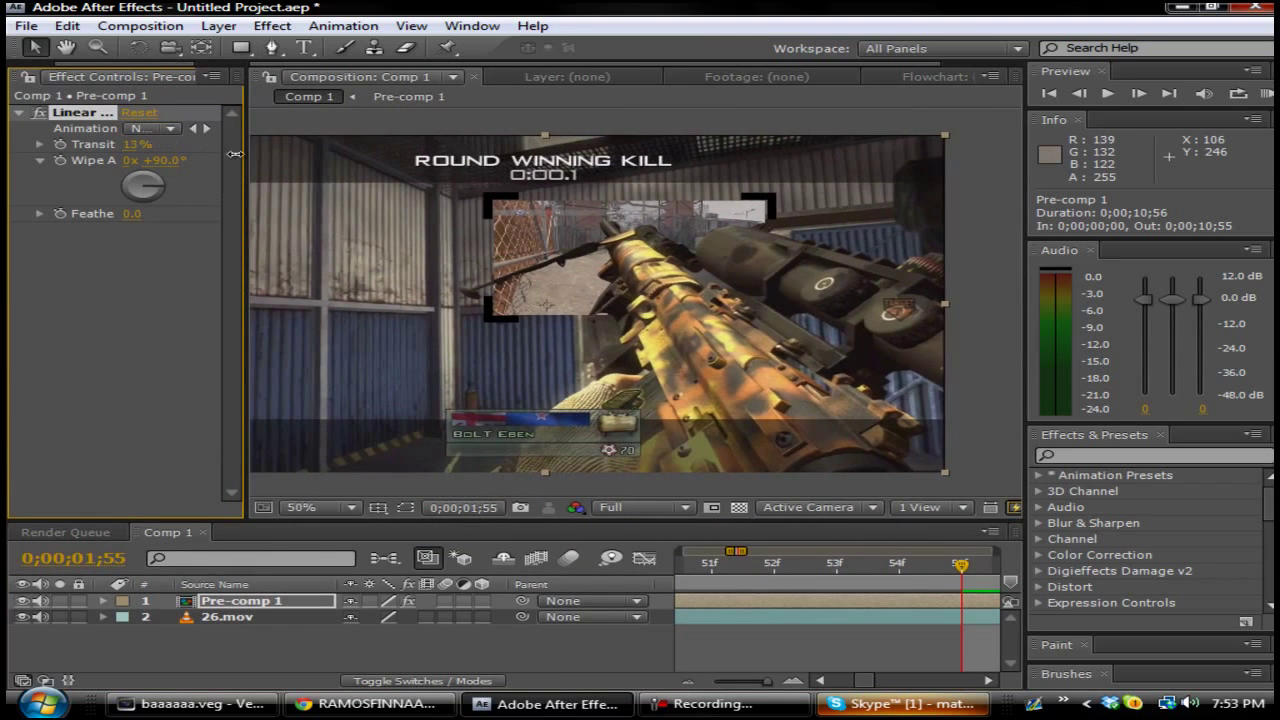
{"action": "left_click_drag", "start_coordinate": [137, 147], "coordinate": [425, 192]}
{"action": "left_click_drag", "start_coordinate": [134, 144], "coordinate": [76, 146]}
{"action": "left_click_drag", "start_coordinate": [134, 215], "coordinate": [242, 222]}
{"action": "left_click_drag", "start_coordinate": [148, 145], "coordinate": [274, 160]}
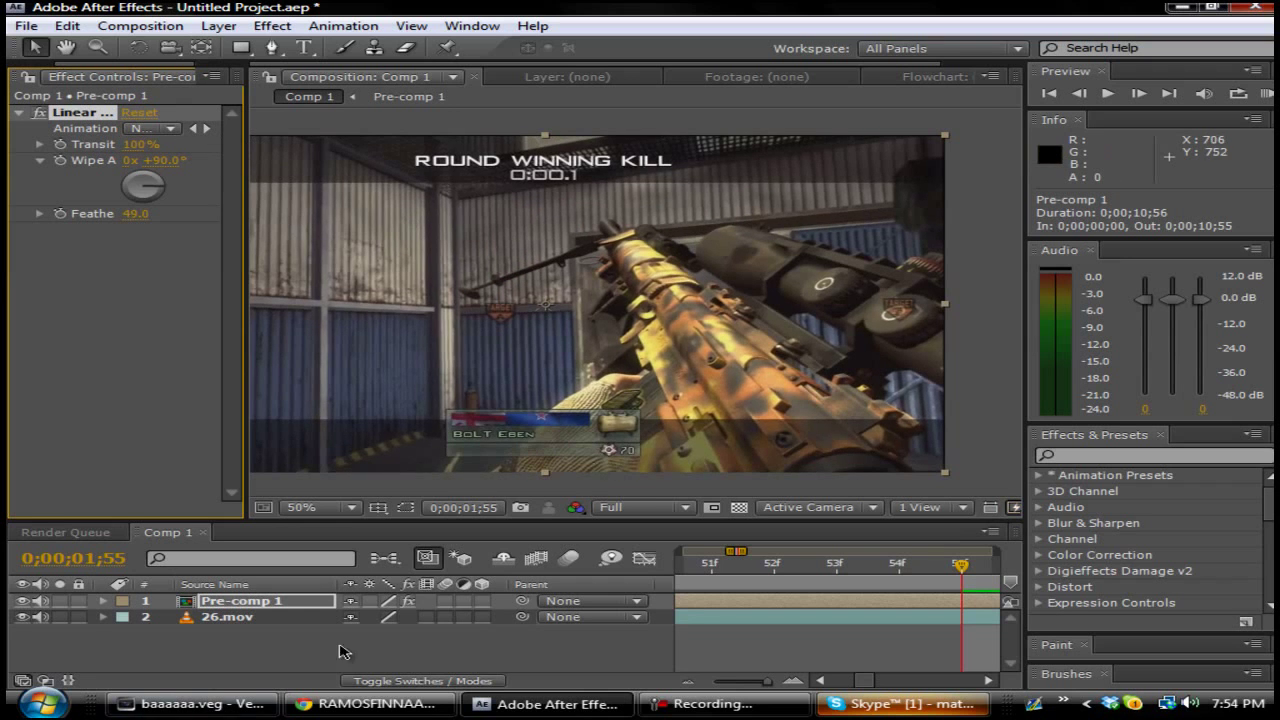
Step: Start keyframing the Linear Wipe's transition completion at 0;00;02;24, holding the 100% value there
{"action": "left_click_drag", "start_coordinate": [656, 519], "coordinate": [656, 467]}
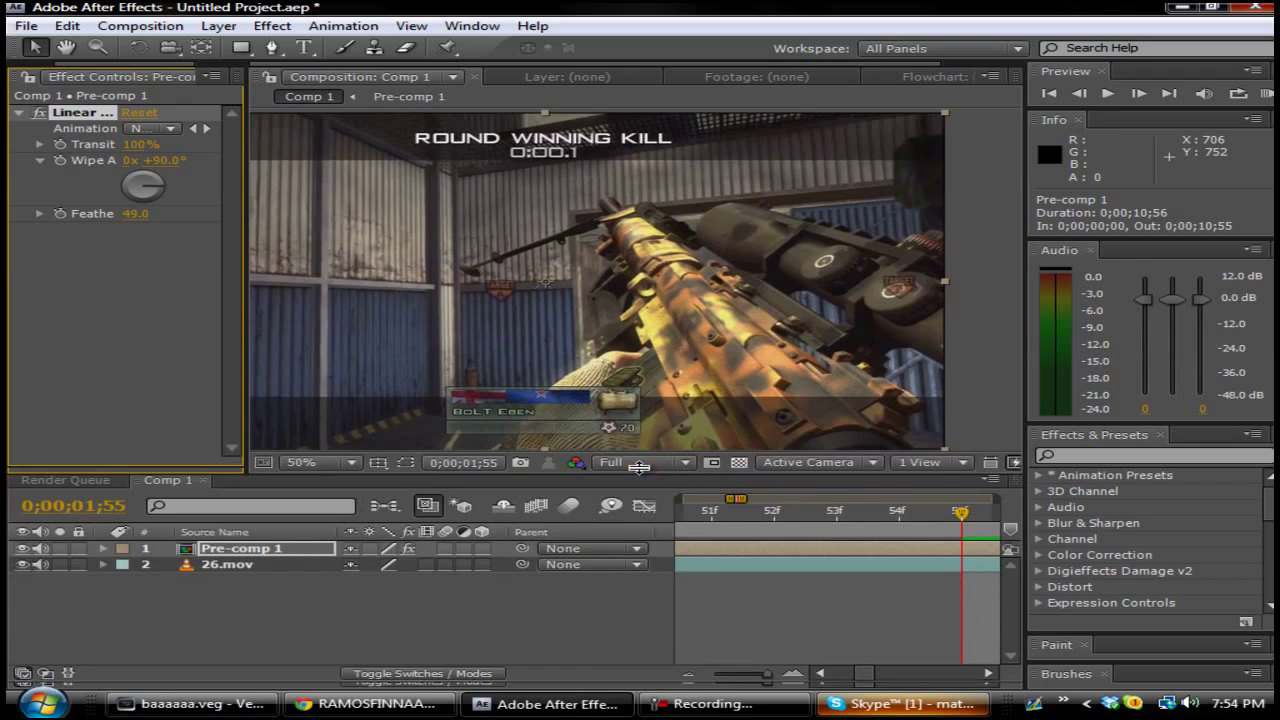
{"action": "left_click_drag", "start_coordinate": [766, 681], "coordinate": [707, 684]}
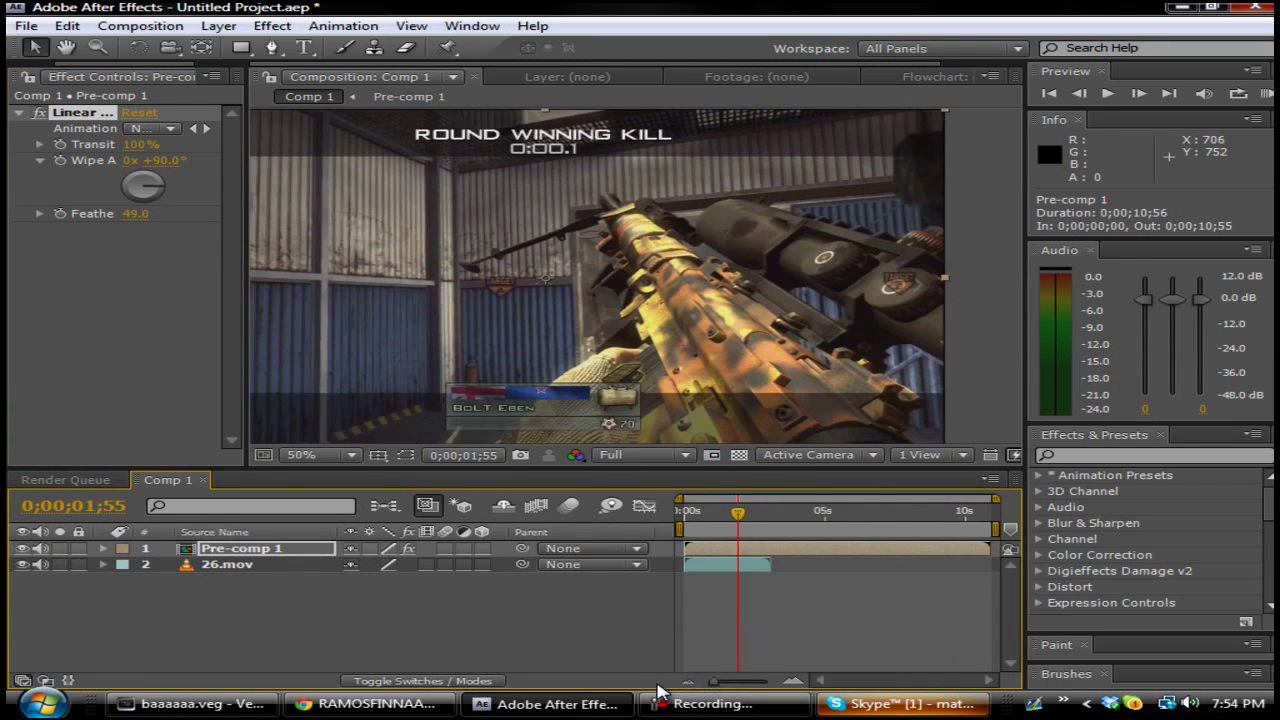
{"action": "left_click", "coordinate": [104, 549]}
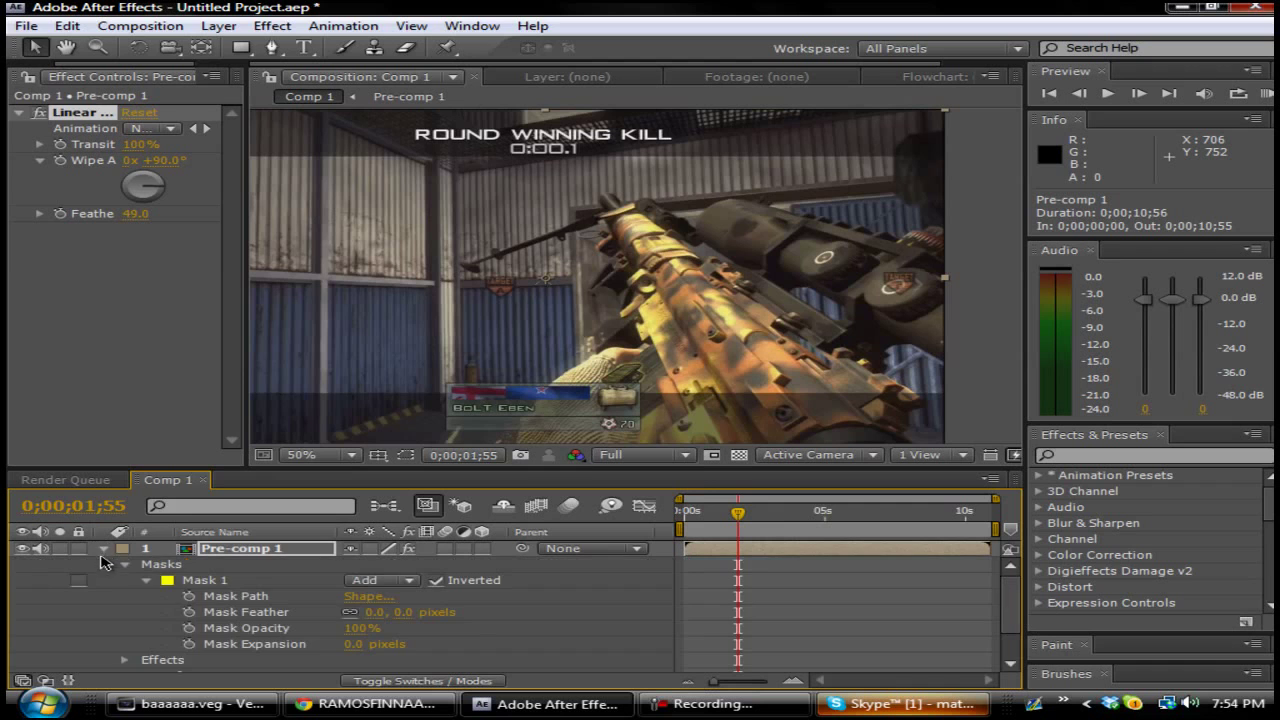
{"action": "left_click", "coordinate": [104, 549]}
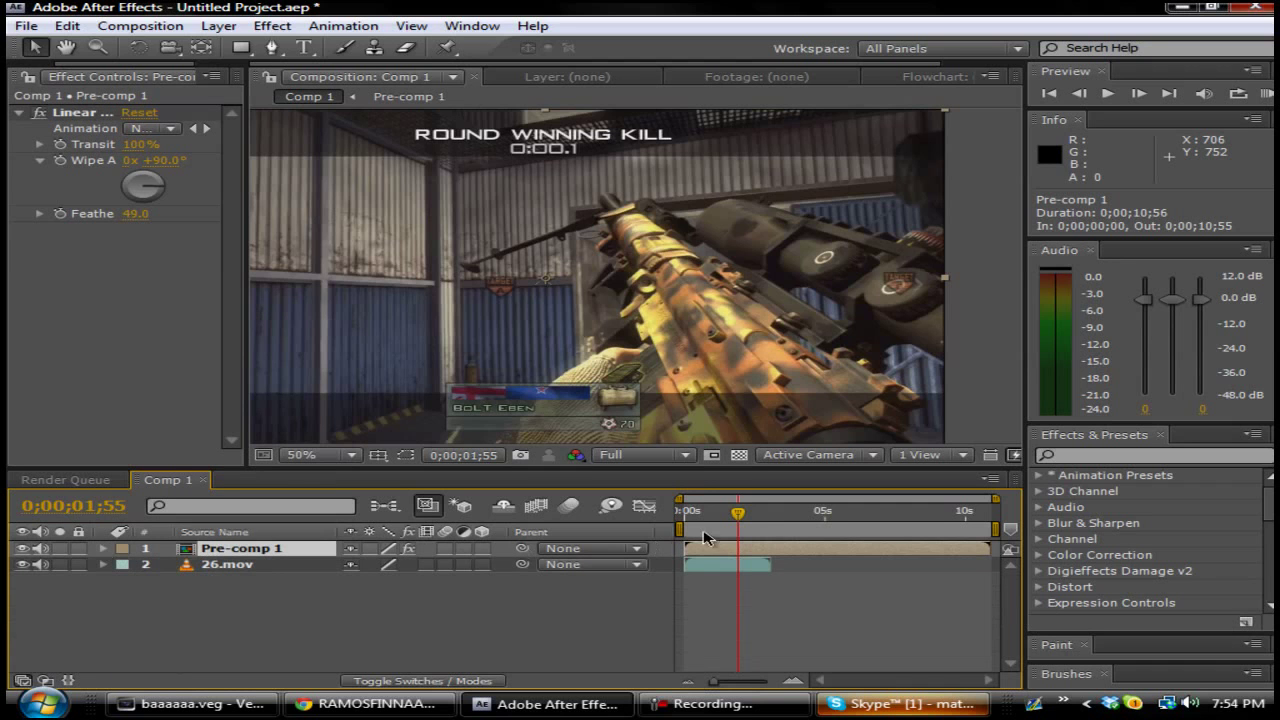
{"action": "left_click_drag", "start_coordinate": [740, 516], "coordinate": [738, 515]}
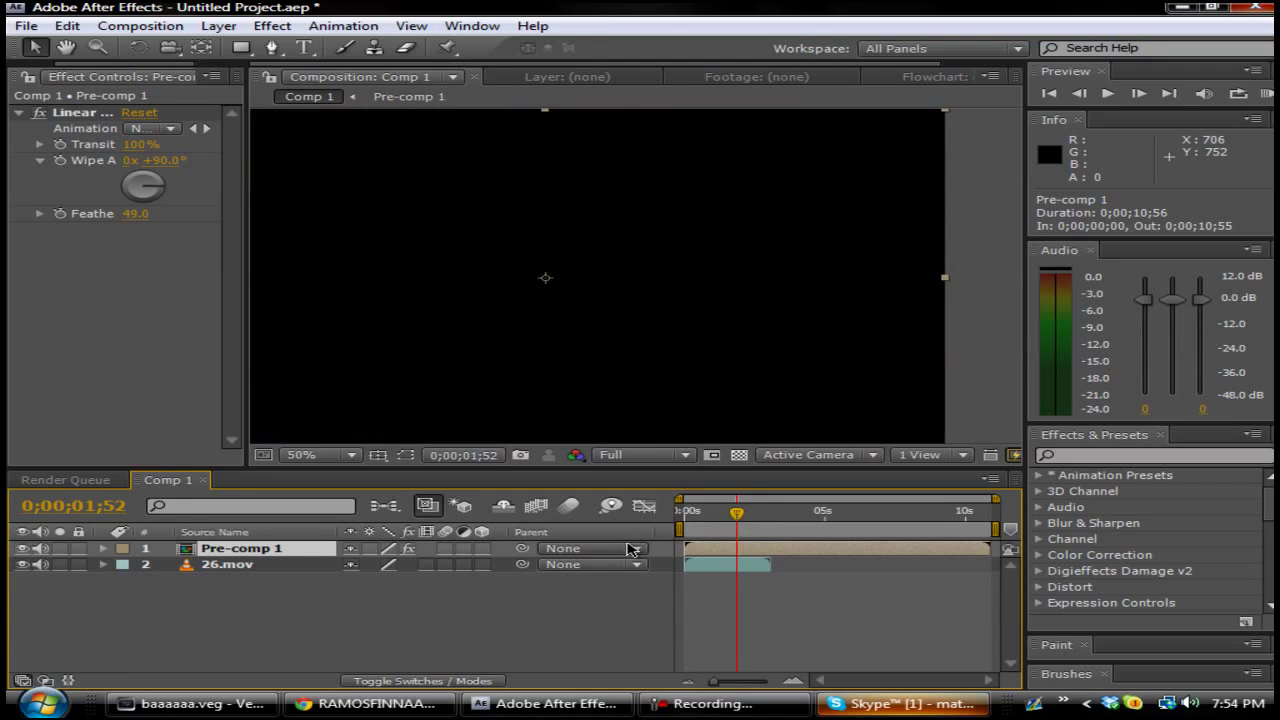
{"action": "left_click", "coordinate": [739, 519]}
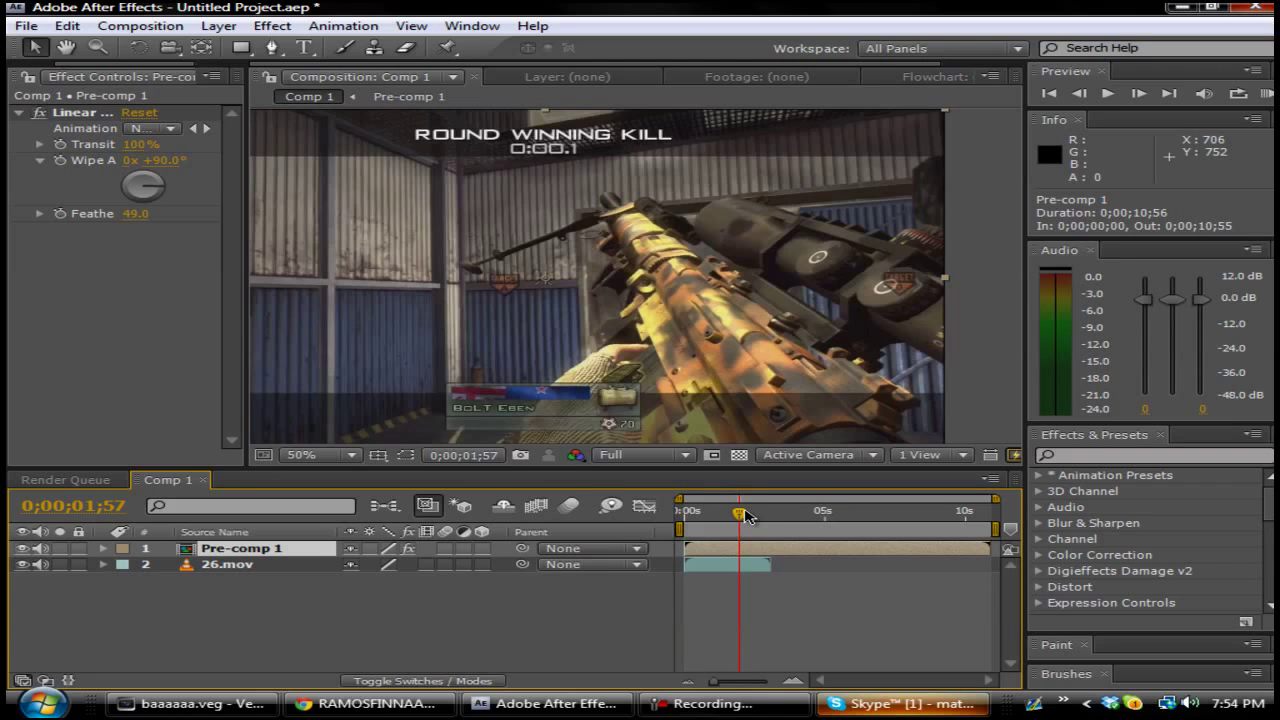
{"action": "left_click", "coordinate": [757, 515]}
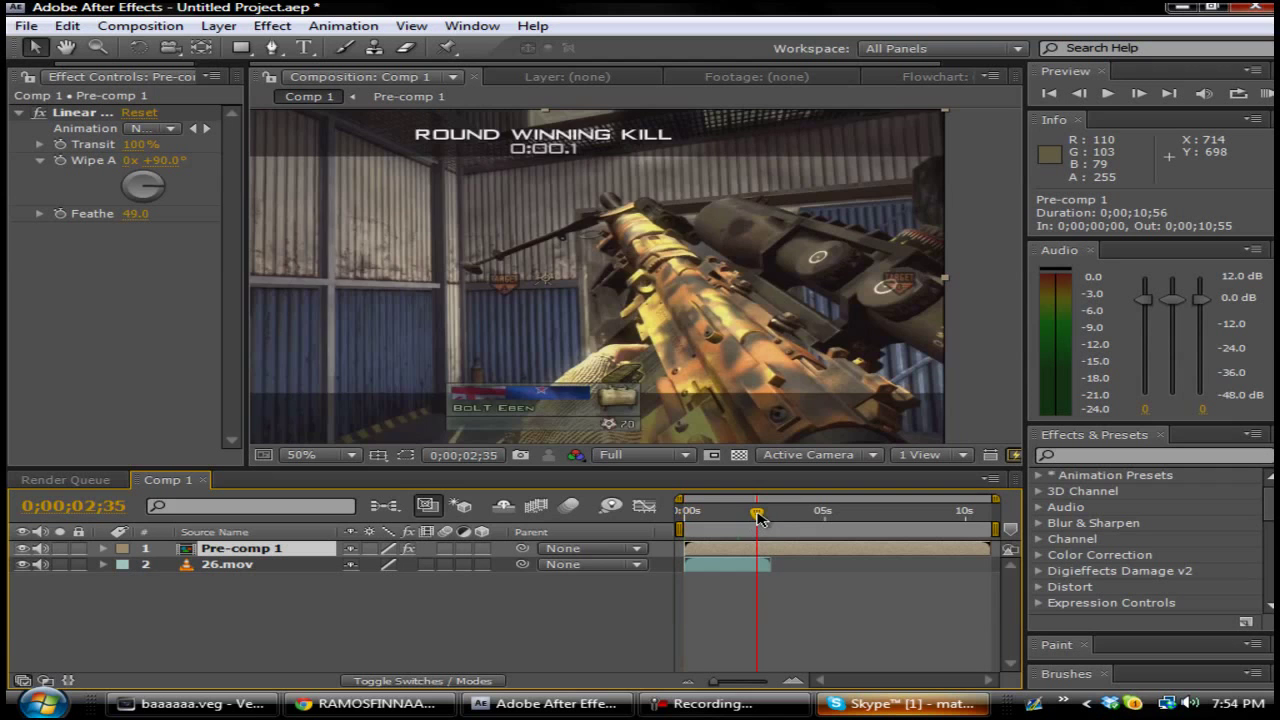
{"action": "left_click", "coordinate": [751, 515]}
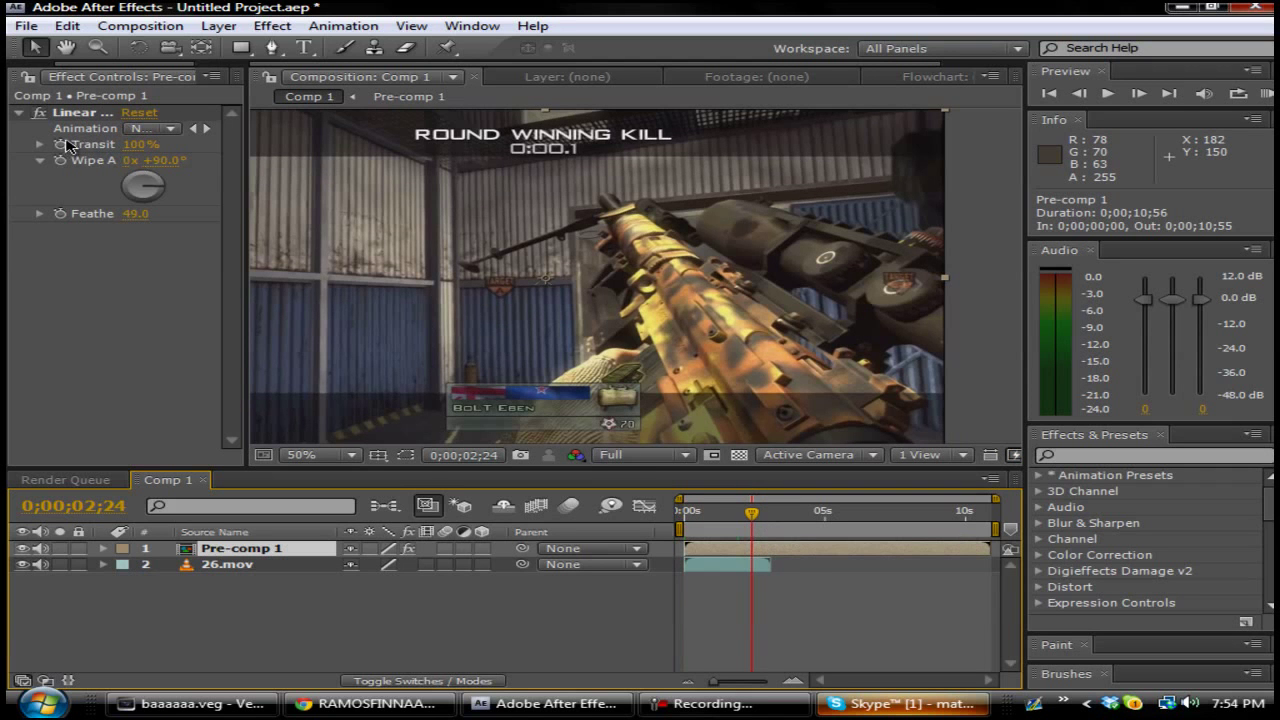
{"action": "left_click", "coordinate": [61, 145]}
Step: Keyframe the Linear Wipe's transition completion to 0% at 0;00;03;07, the end of 26.mov
{"action": "left_click_drag", "start_coordinate": [710, 683], "coordinate": [763, 684]}
{"action": "left_click", "coordinate": [917, 515]}
{"action": "left_click_drag", "start_coordinate": [926, 515], "coordinate": [960, 530]}
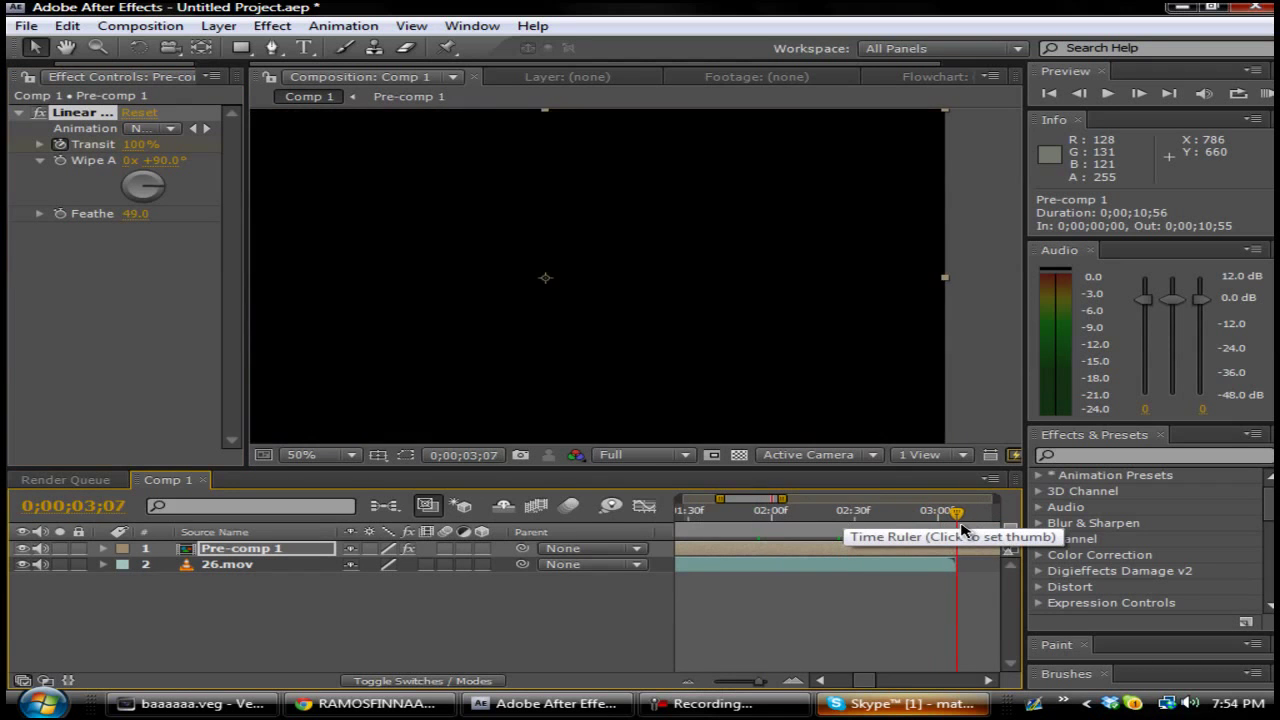
{"action": "left_click", "coordinate": [143, 143]}
{"action": "type", "text": "0"}
{"action": "key", "text": "Return"}
Step: Check the wipe's timing, reveal its keyframes on Pre-comp 1 and move the first transition completion keyframe to 0;00;01;23
{"action": "left_click_drag", "start_coordinate": [886, 530], "coordinate": [889, 518]}
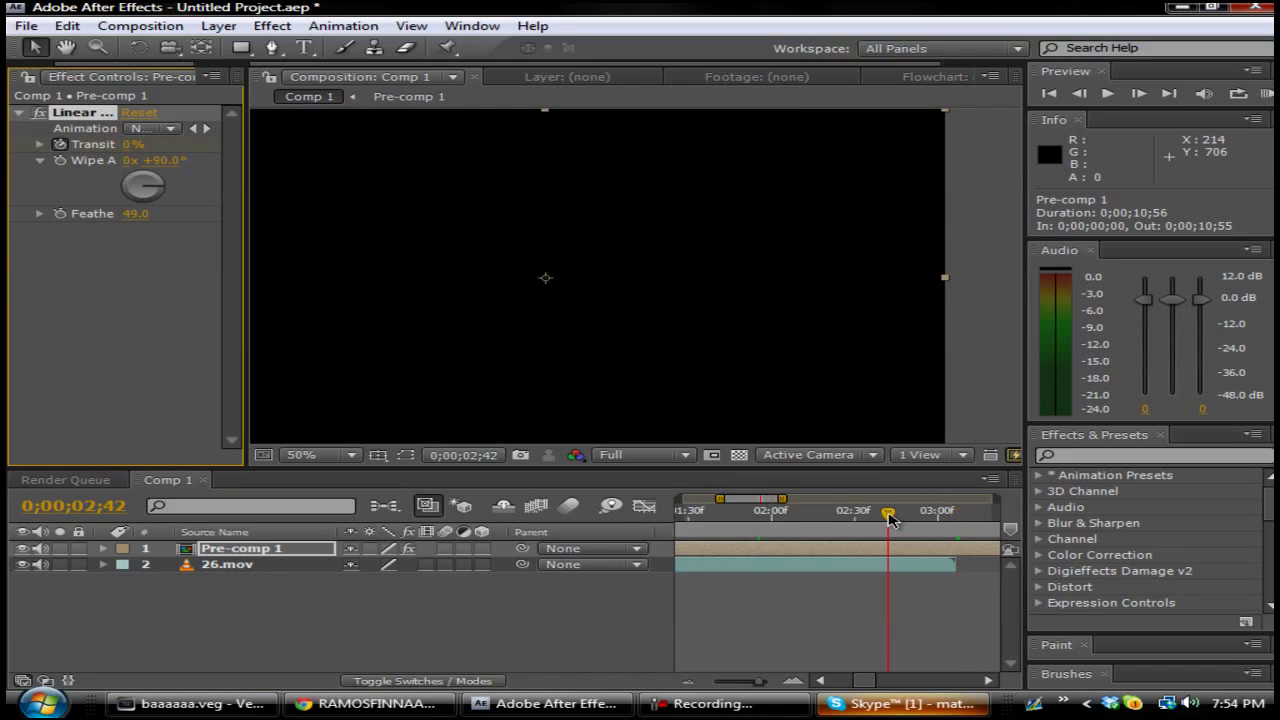
{"action": "left_click_drag", "start_coordinate": [793, 515], "coordinate": [753, 515]}
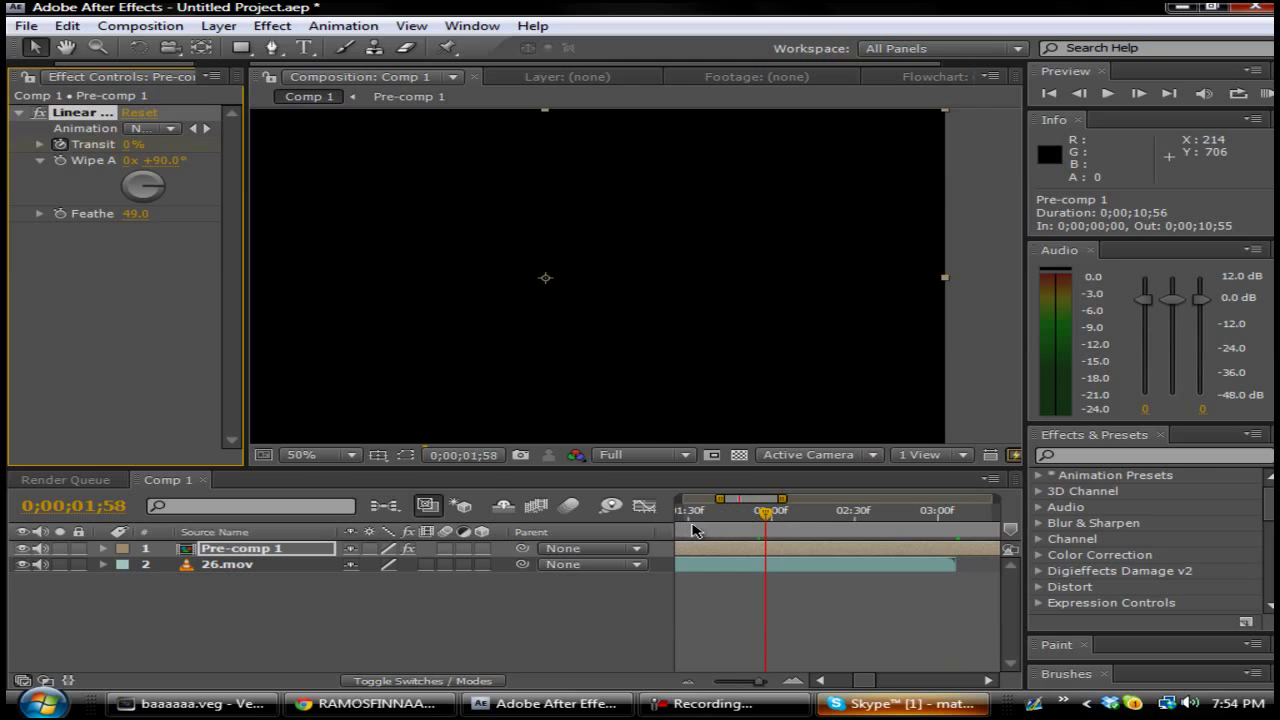
{"action": "left_click_drag", "start_coordinate": [757, 681], "coordinate": [723, 681]}
{"action": "left_click", "coordinate": [753, 516]}
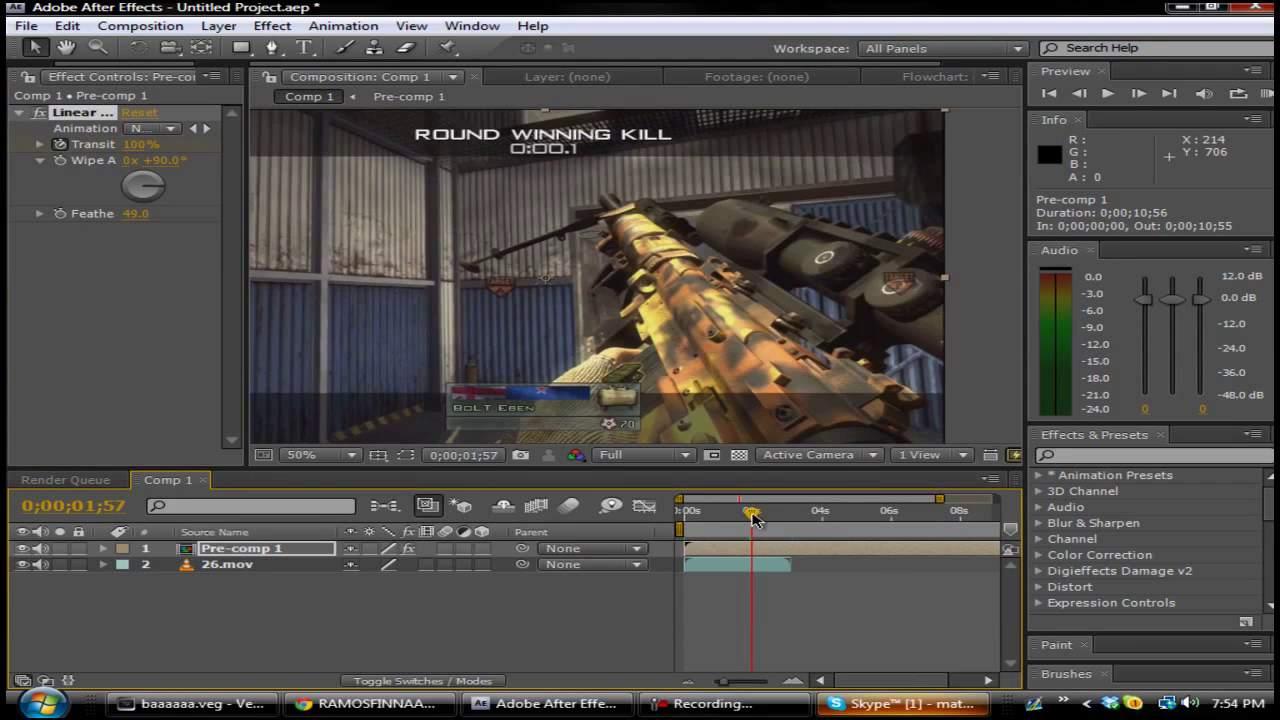
{"action": "mouse_move", "coordinate": [762, 516]}
{"action": "left_mouse_down"}
{"action": "mouse_move", "coordinate": [792, 518]}
{"action": "mouse_move", "coordinate": [778, 520]}
{"action": "left_mouse_up"}
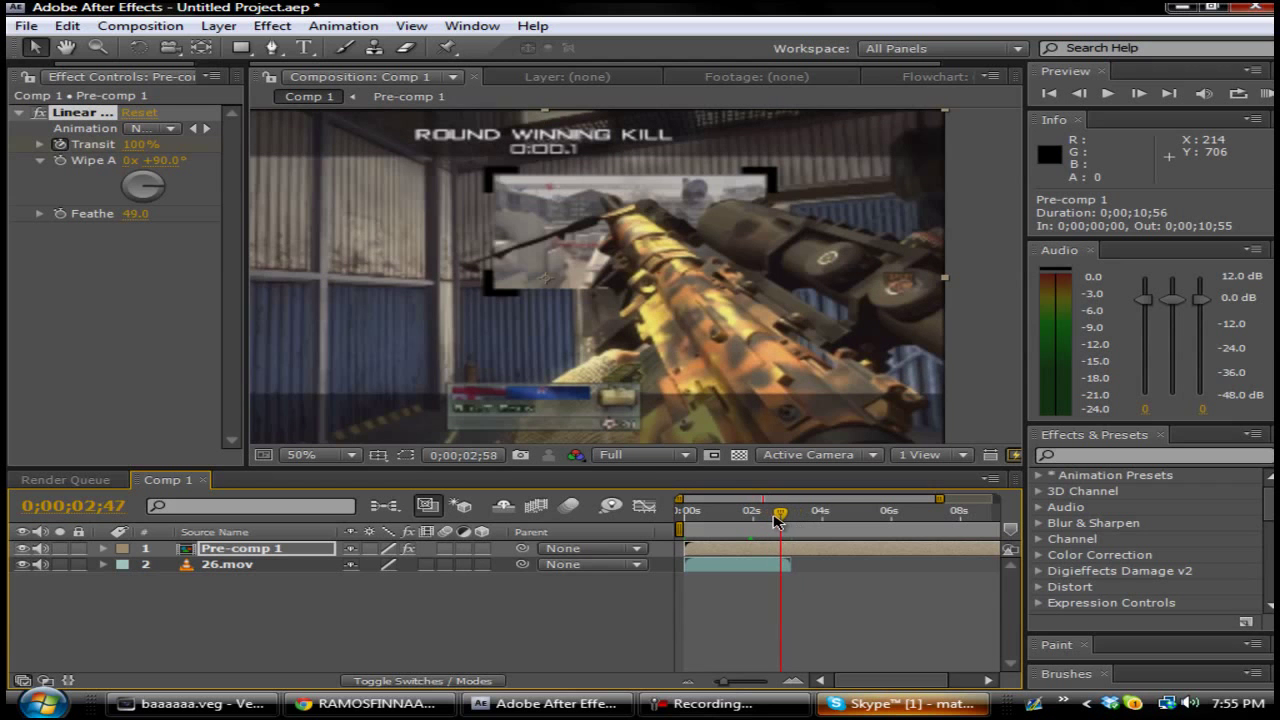
{"action": "left_click", "coordinate": [122, 548]}
{"action": "key", "text": "Escape"}
{"action": "left_click", "coordinate": [103, 548]}
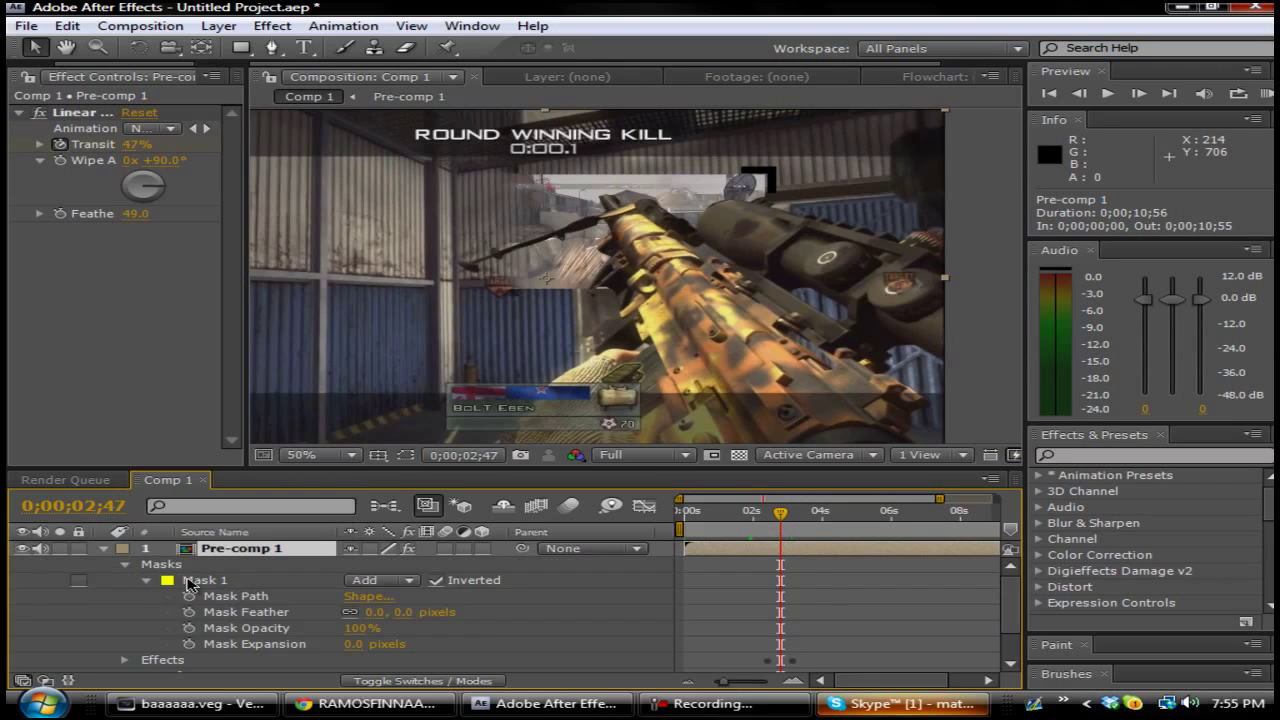
{"action": "left_click", "coordinate": [125, 564]}
{"action": "left_click", "coordinate": [125, 581]}
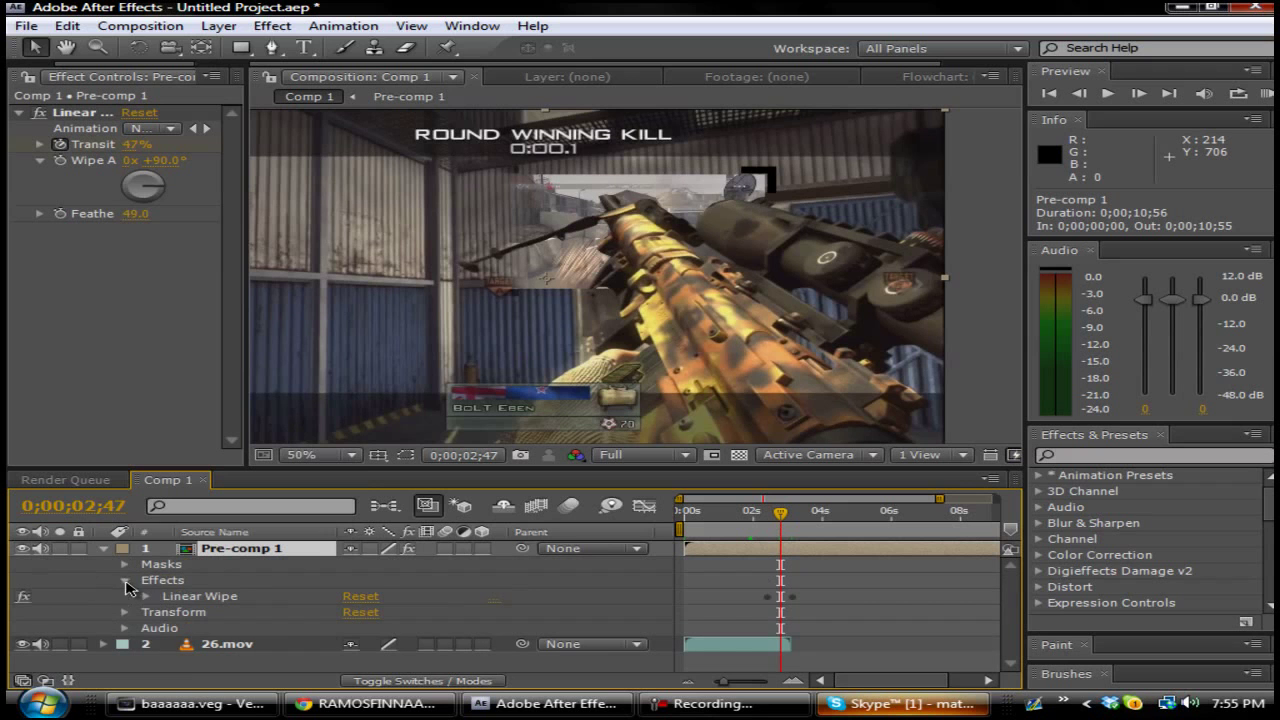
{"action": "left_click", "coordinate": [146, 596]}
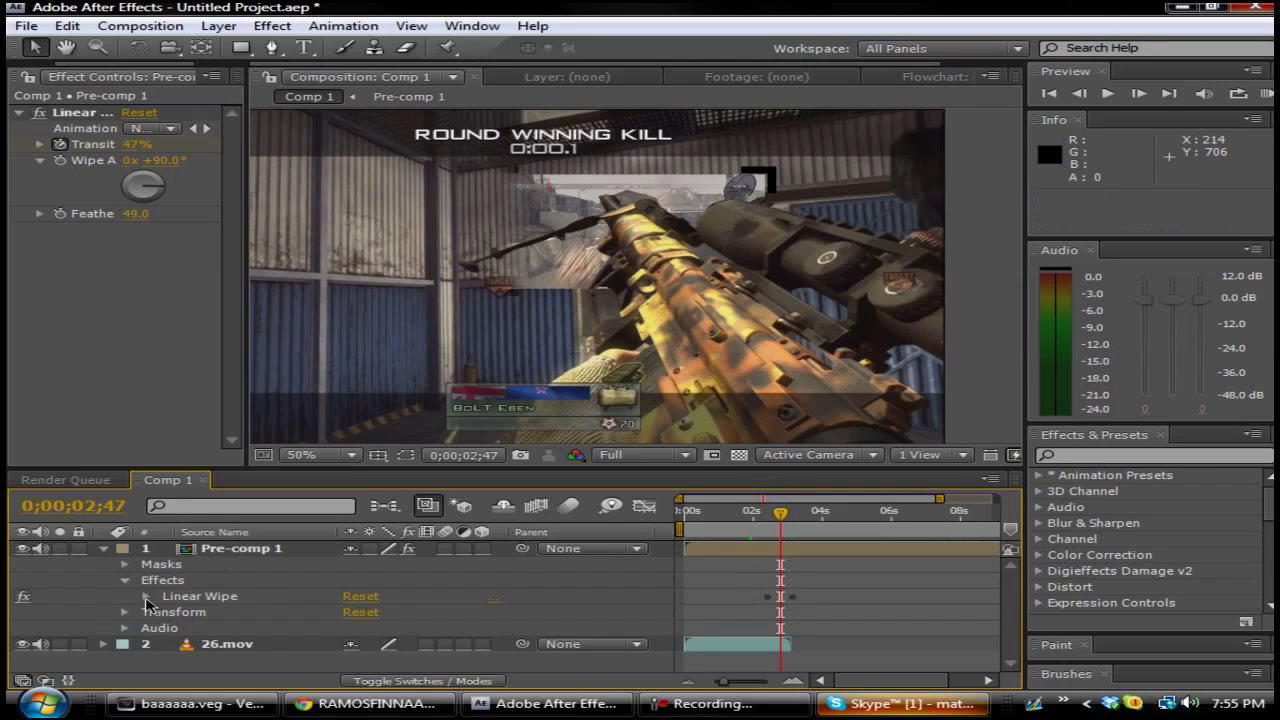
{"action": "left_click_drag", "start_coordinate": [767, 612], "coordinate": [744, 612]}
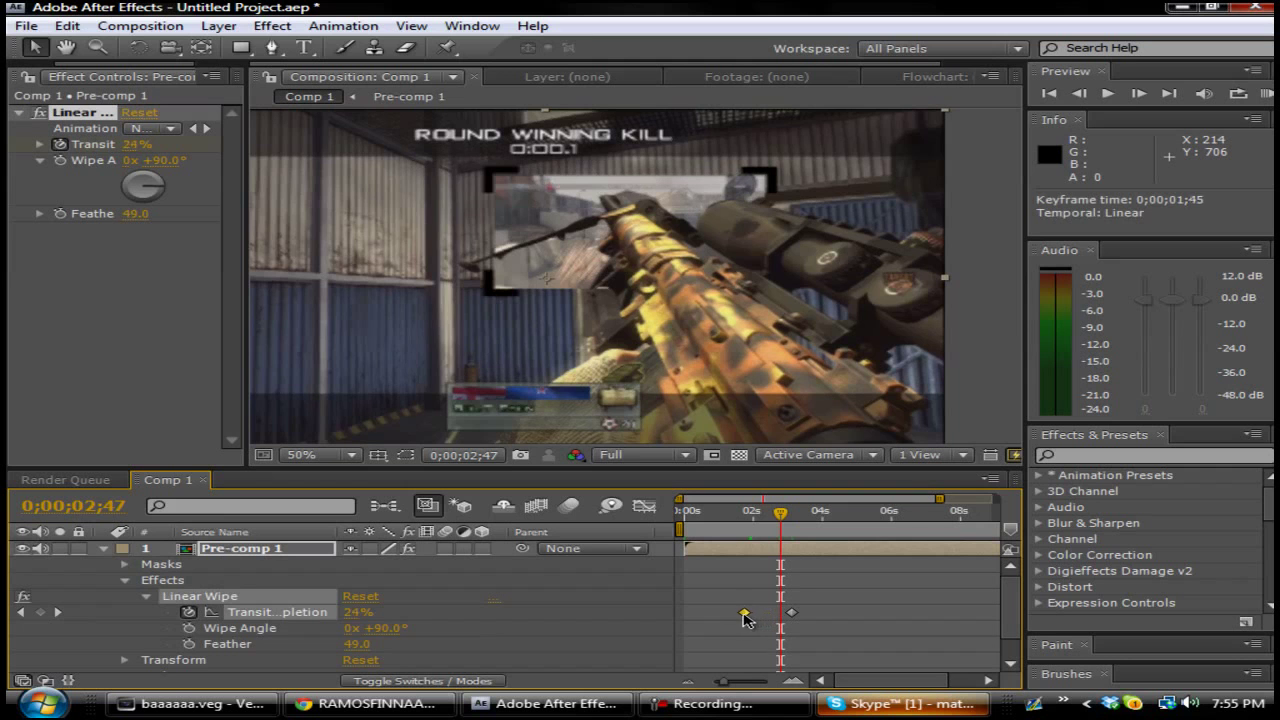
Step: Scrub through the retimed wipe in Comp 1 to check how the framed picture is revealed
{"action": "left_click", "coordinate": [784, 520]}
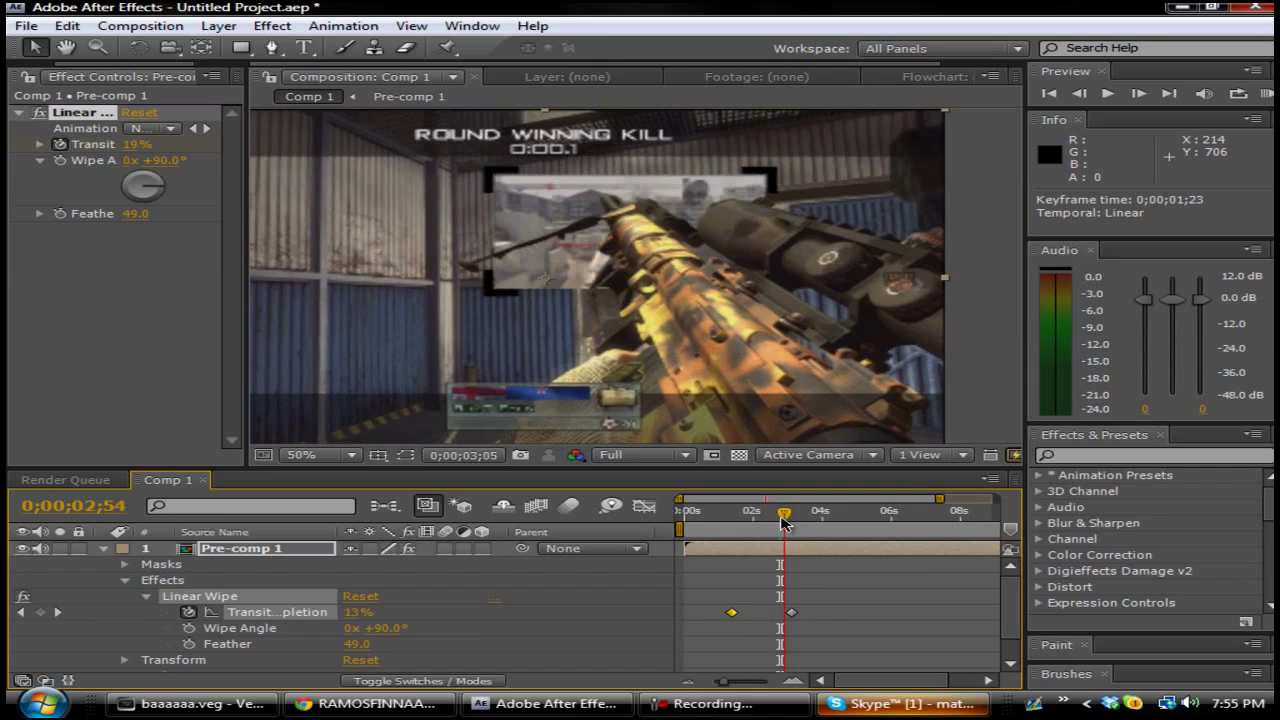
{"action": "left_click", "coordinate": [741, 519]}
{"action": "left_click", "coordinate": [712, 518]}
{"action": "left_click_drag", "start_coordinate": [724, 517], "coordinate": [779, 538]}
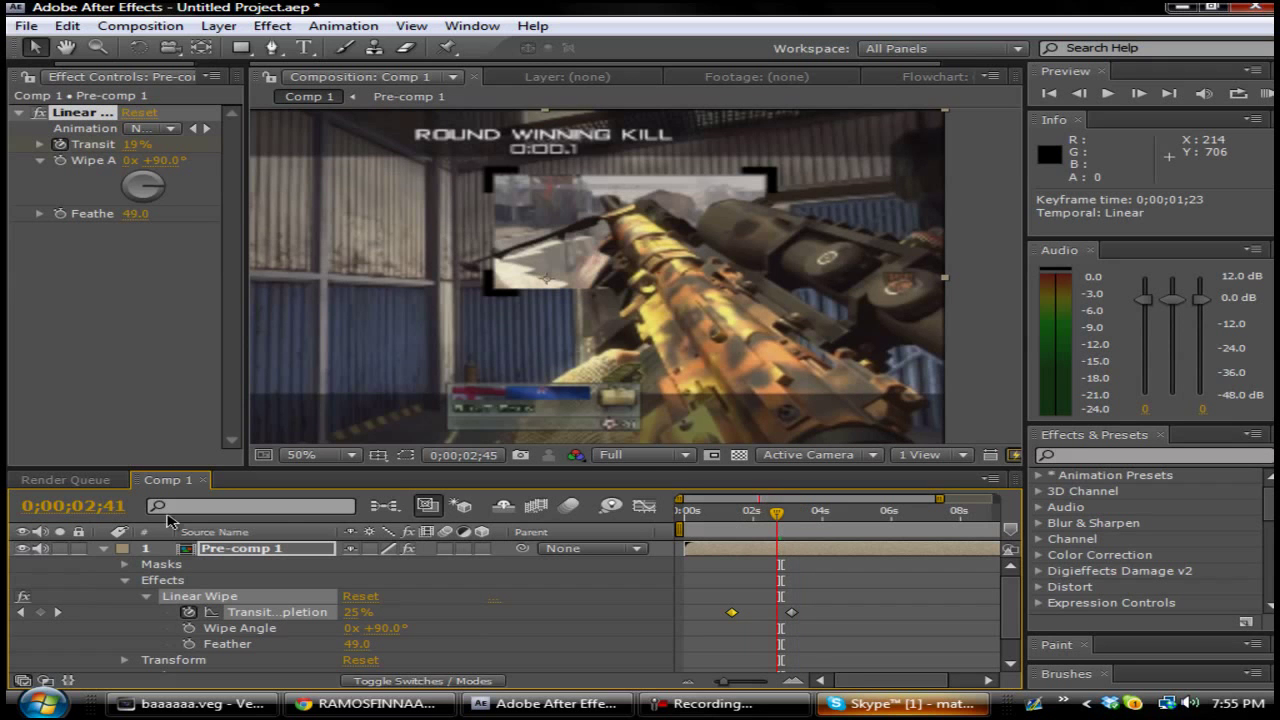
{"action": "left_click", "coordinate": [110, 482]}
{"action": "left_click", "coordinate": [167, 480]}
{"action": "left_click_drag", "start_coordinate": [738, 682], "coordinate": [688, 662]}
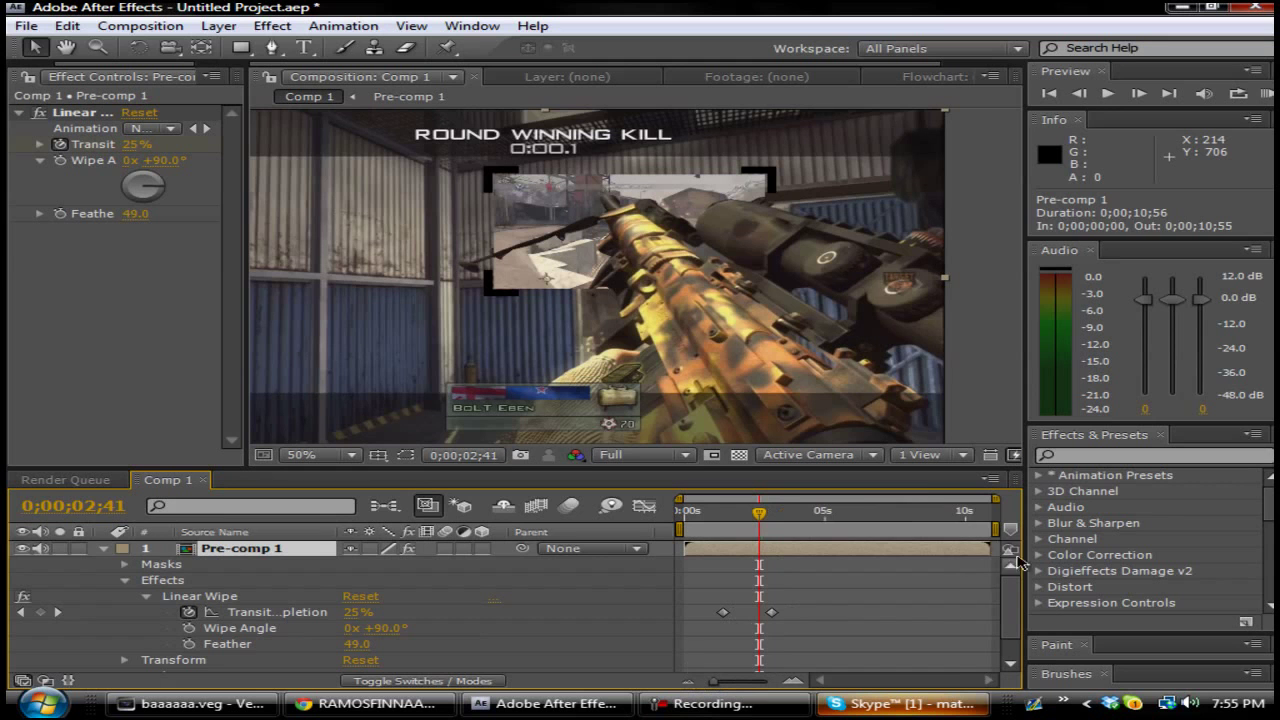
{"action": "left_click_drag", "start_coordinate": [993, 530], "coordinate": [810, 548]}
{"action": "scroll", "coordinate": [982, 657], "scroll_direction": "down", "scroll_amount": 1}
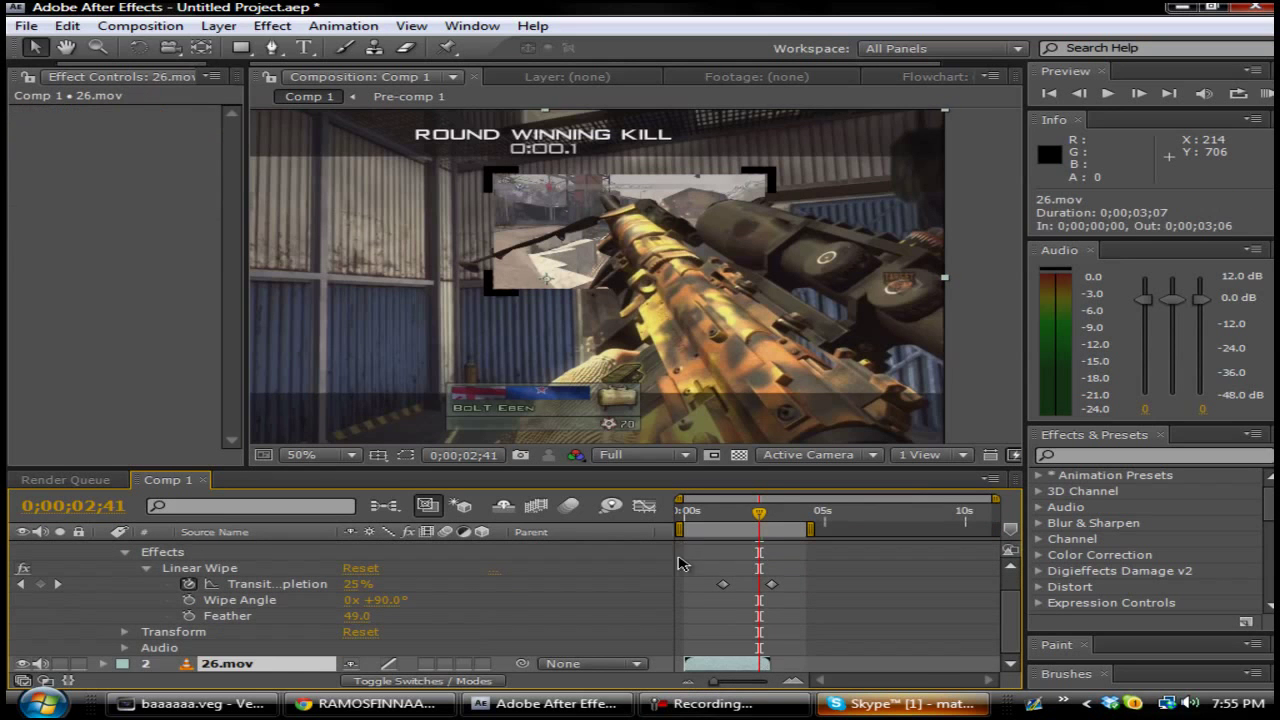
{"action": "key", "text": "ctrl+z"}
Step: Trim Comp 1's work area to end at 0;00;03;06, matching the end of 26.mov
{"action": "left_click_drag", "start_coordinate": [779, 521], "coordinate": [776, 521]}
{"action": "left_click_drag", "start_coordinate": [714, 681], "coordinate": [796, 688]}
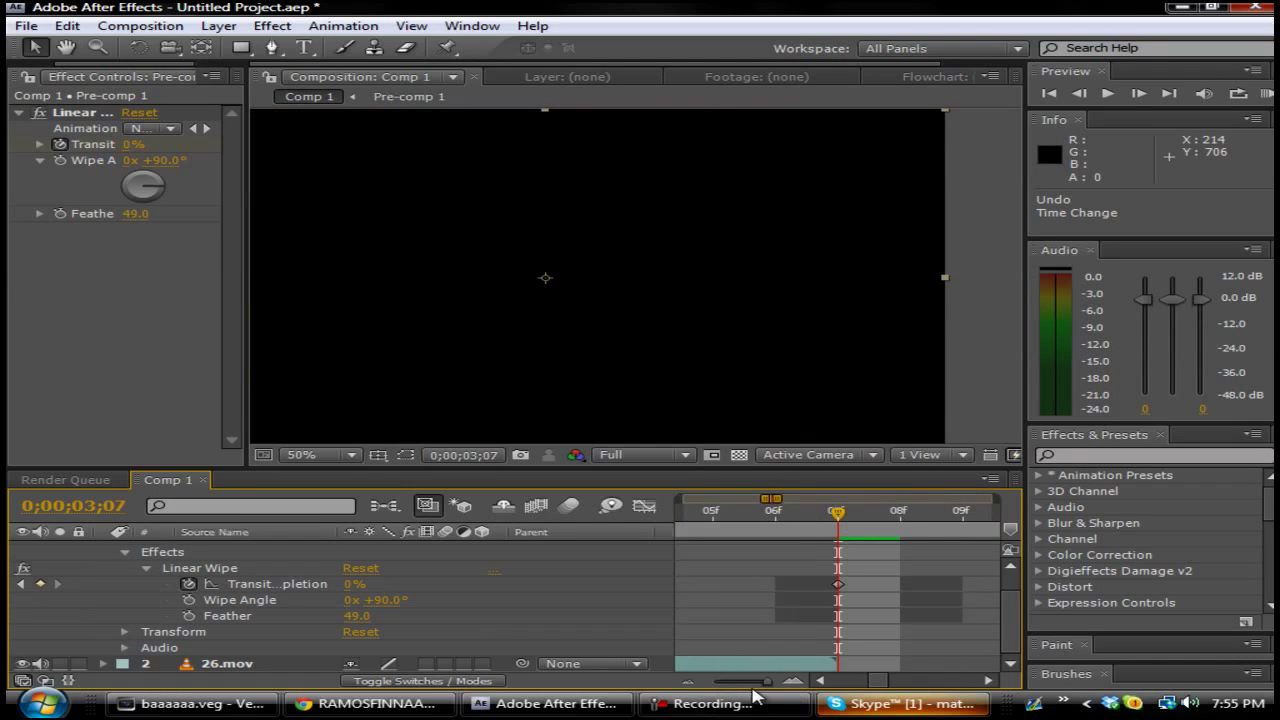
{"action": "left_click", "coordinate": [688, 684]}
{"action": "left_click_drag", "start_coordinate": [983, 540], "coordinate": [773, 538]}
{"action": "left_click_drag", "start_coordinate": [714, 681], "coordinate": [748, 680]}
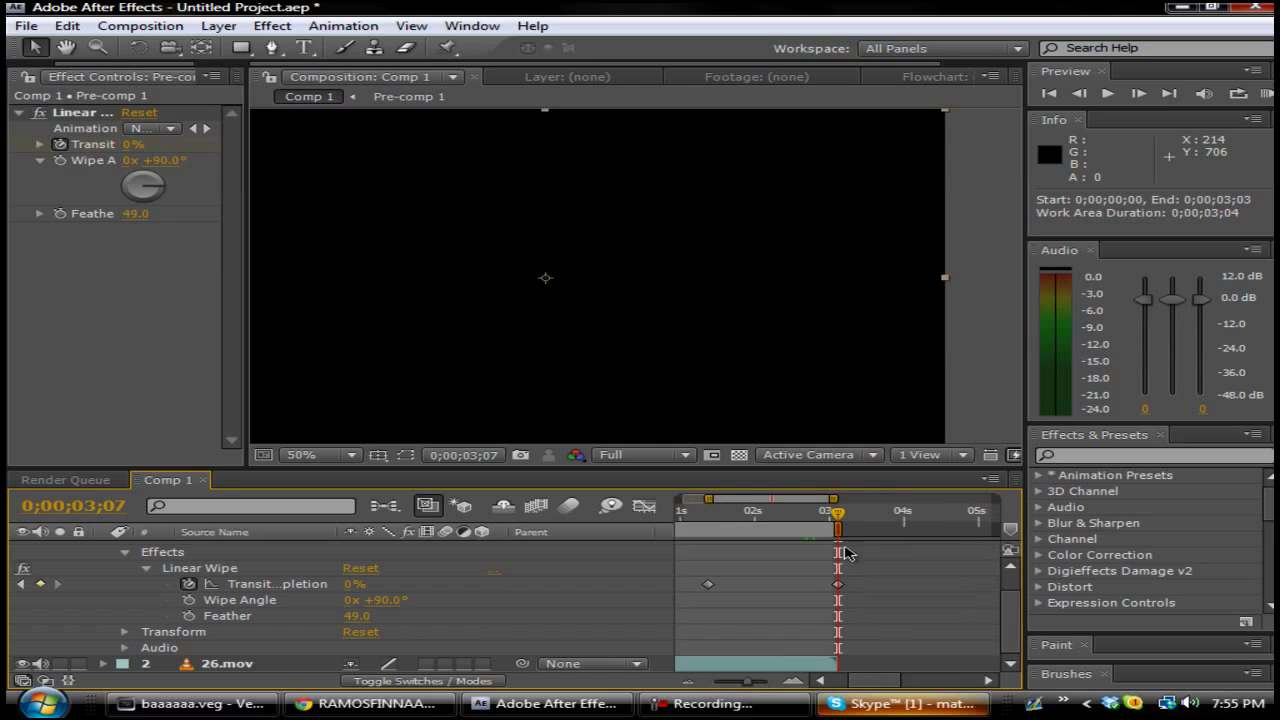
{"action": "left_click_drag", "start_coordinate": [835, 531], "coordinate": [843, 531]}
{"action": "left_click", "coordinate": [793, 681]}
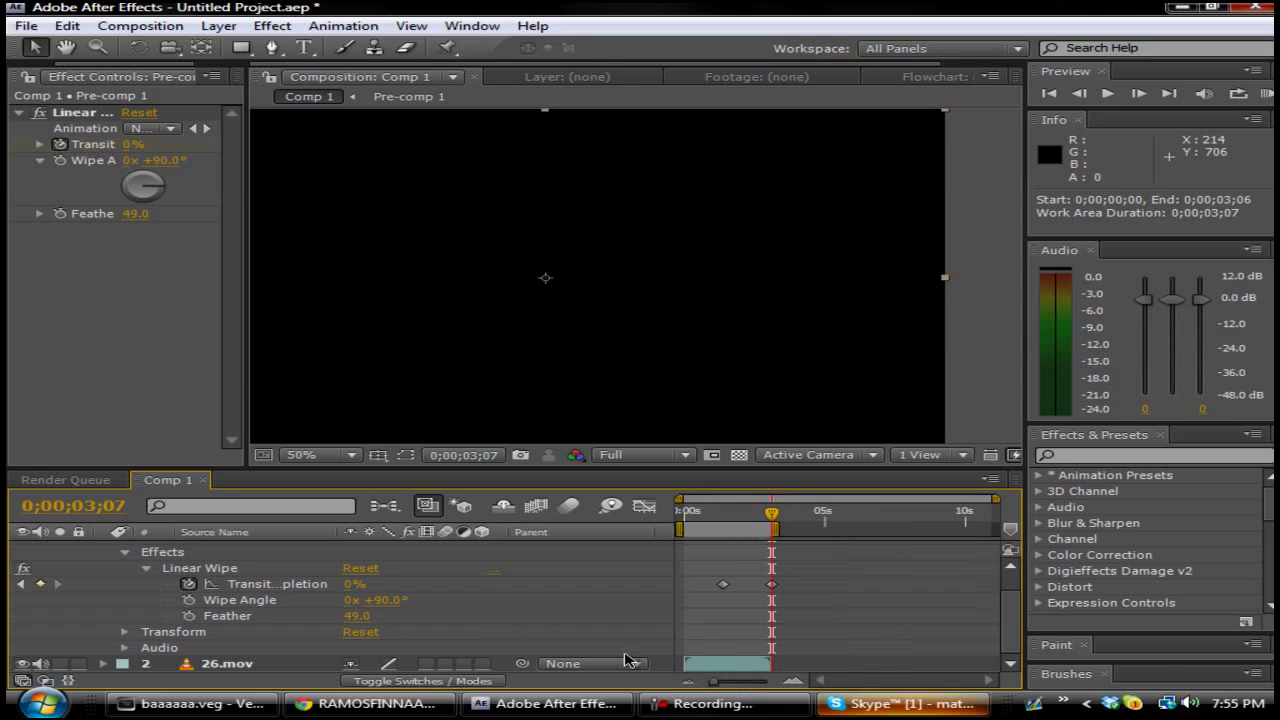
Step: Add Comp 1 to the render queue and name its AVI output file 25
{"action": "left_click", "coordinate": [136, 25]}
{"action": "left_click", "coordinate": [270, 186]}
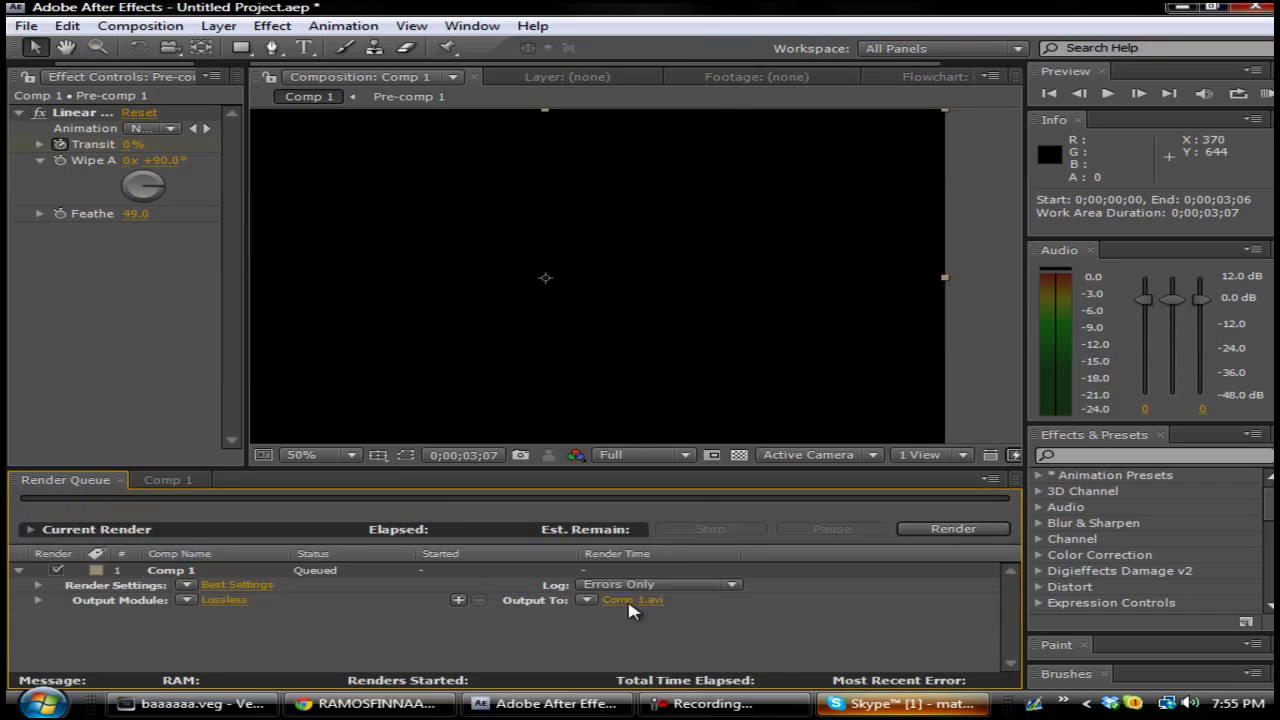
{"action": "left_click", "coordinate": [625, 602]}
{"action": "scroll", "coordinate": [646, 460], "scroll_direction": "down", "scroll_amount": 5}
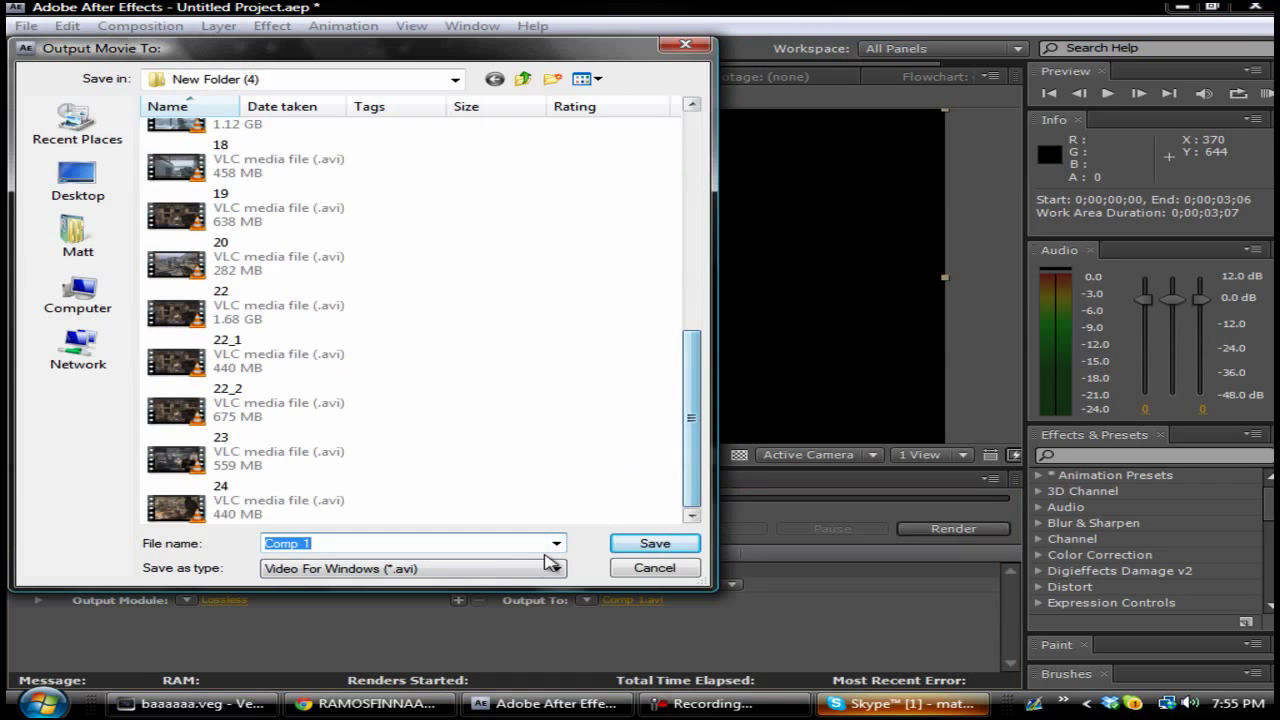
{"action": "type", "text": "2"}
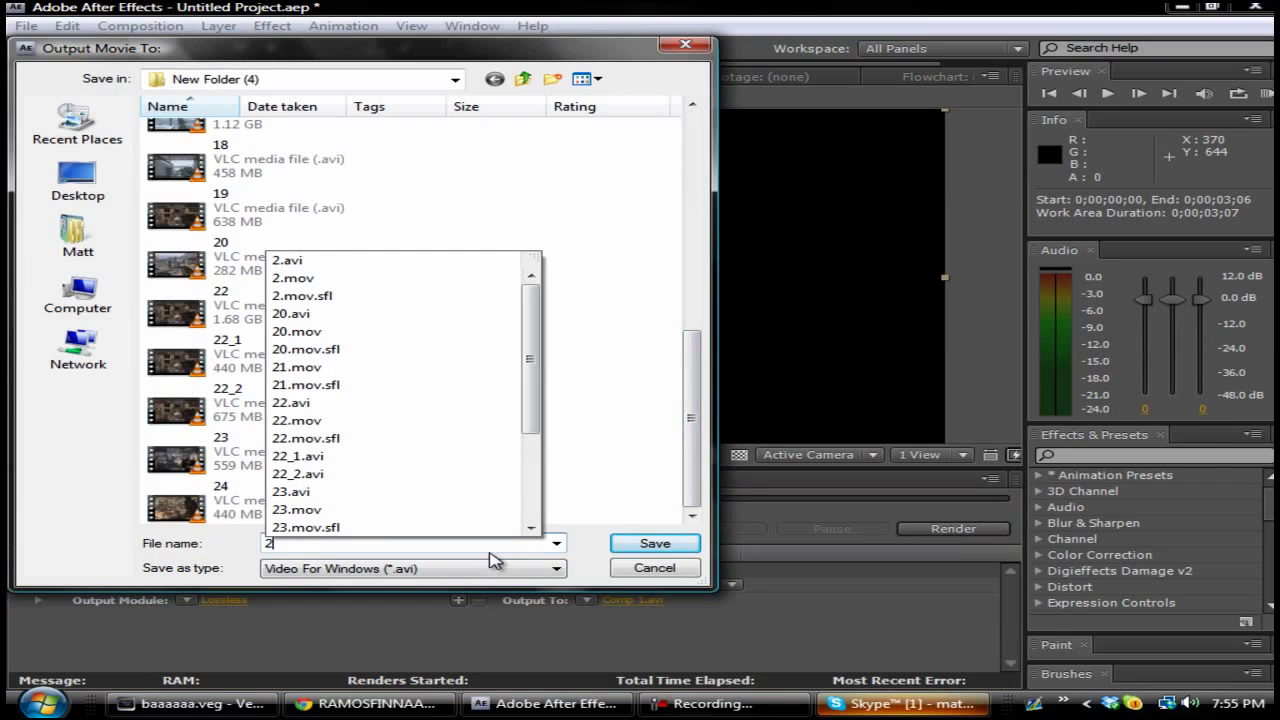
{"action": "type", "text": "5"}
{"action": "left_click", "coordinate": [651, 543]}
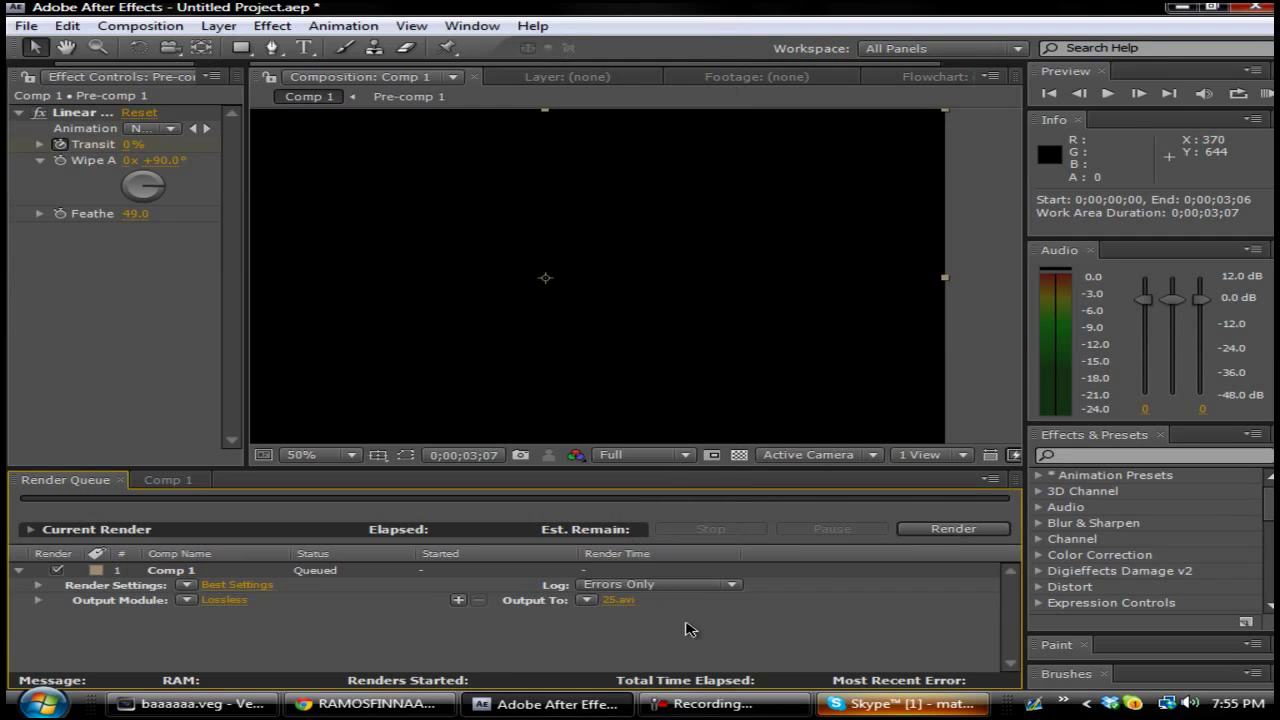
Step: Render the queued Comp 1 to 25.avi
{"action": "left_click", "coordinate": [930, 530]}
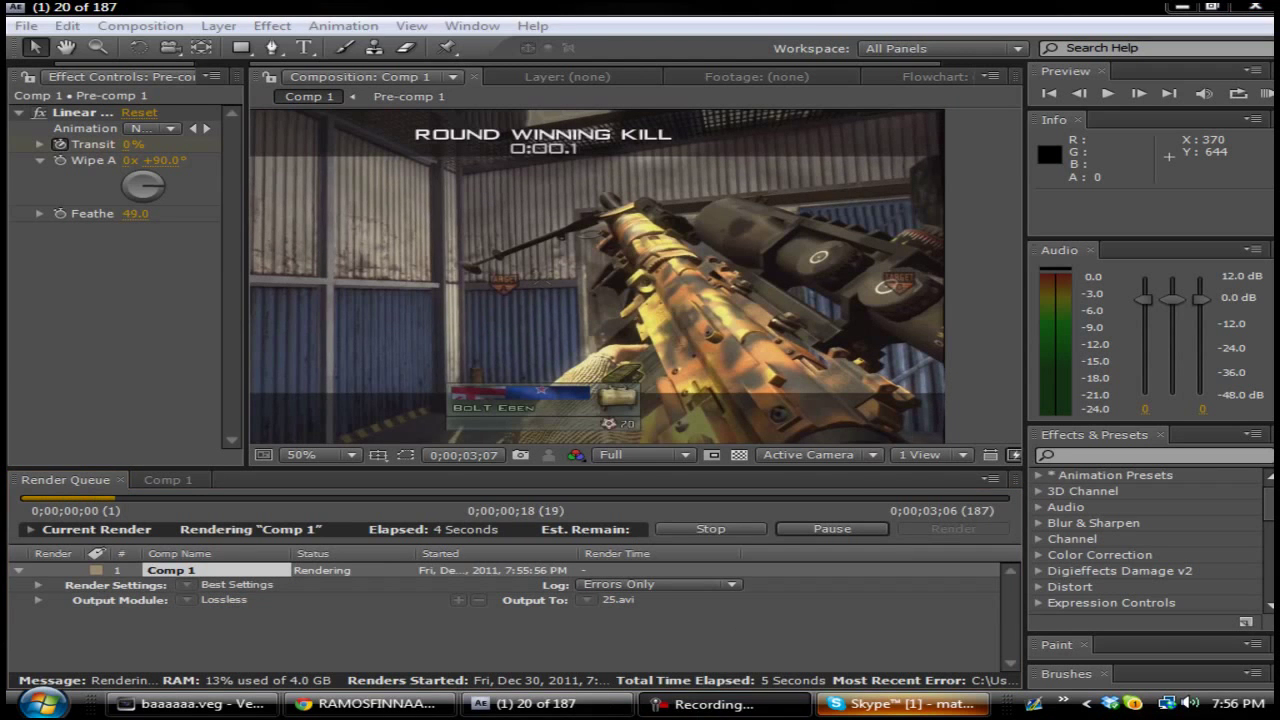
{"action": "left_click", "coordinate": [714, 704]}
{"action": "left_click", "coordinate": [891, 520]}
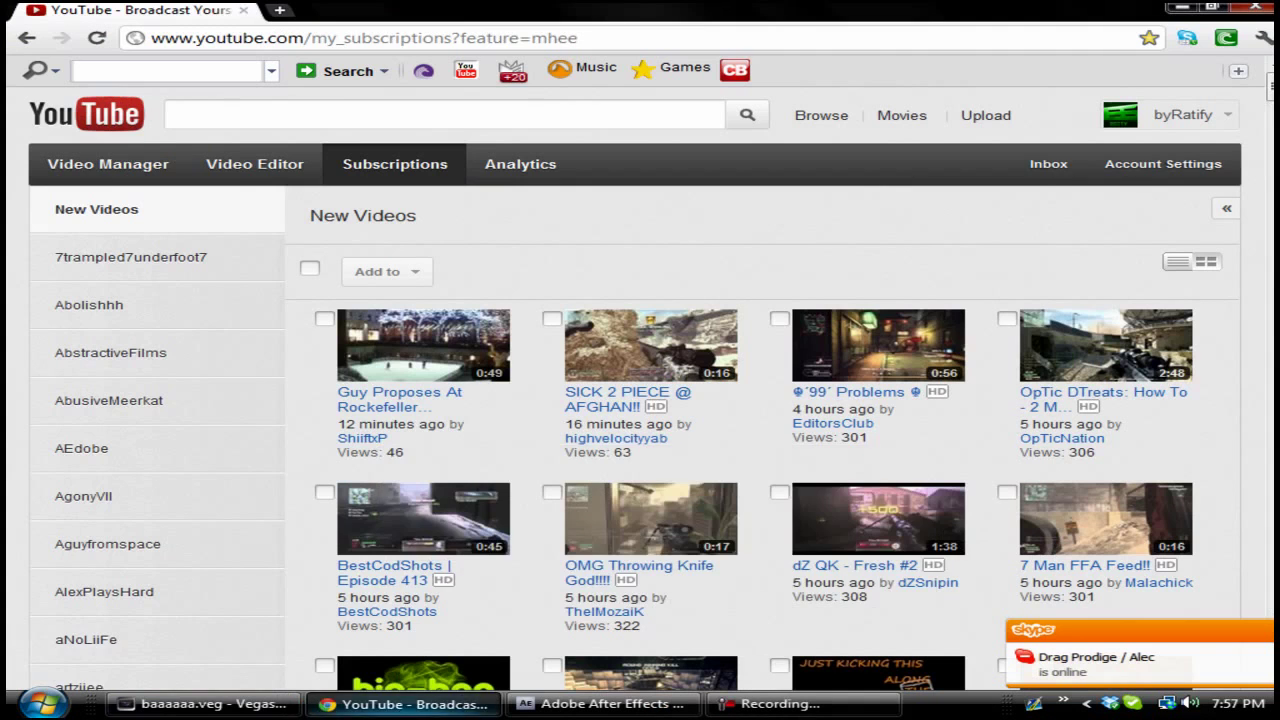
Step: Switch to Vegas Pro and import the rendered 25.avi from New Folder (4) into the project media
{"action": "left_click", "coordinate": [200, 704]}
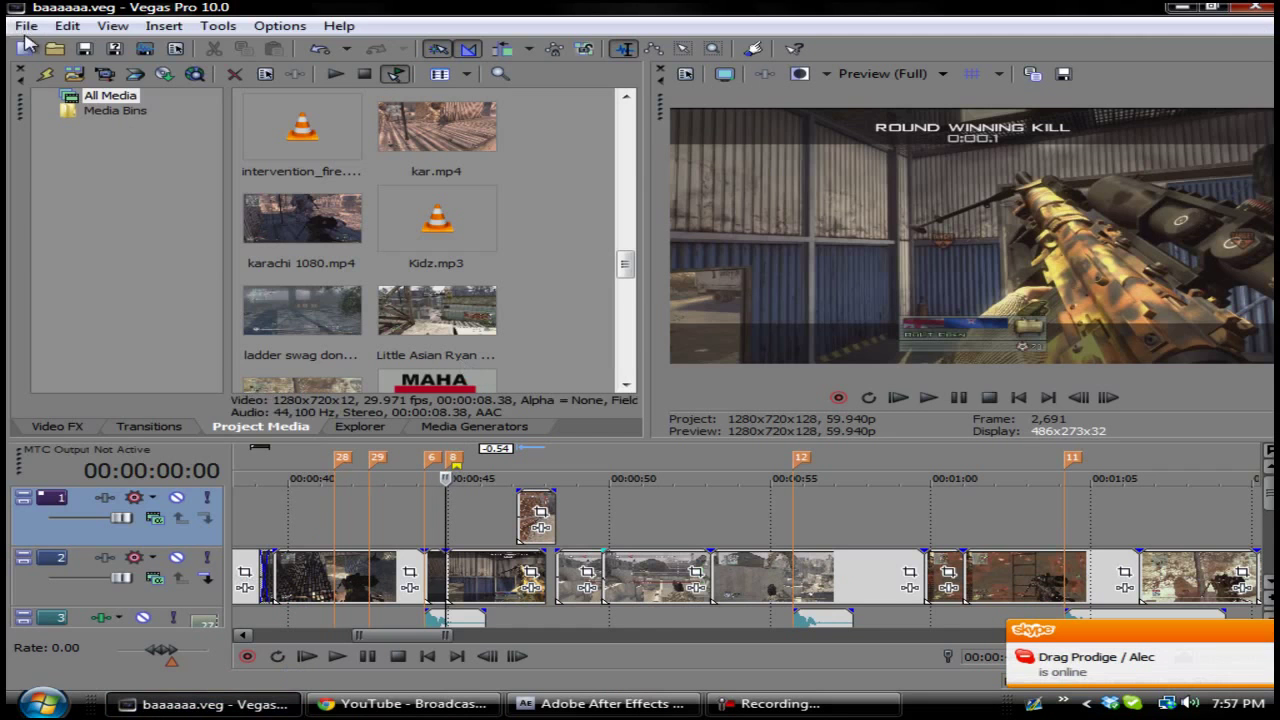
{"action": "left_click", "coordinate": [25, 26]}
{"action": "mouse_move", "coordinate": [171, 207]}
{"action": "left_click", "coordinate": [380, 209]}
{"action": "left_click_drag", "start_coordinate": [752, 130], "coordinate": [751, 334]}
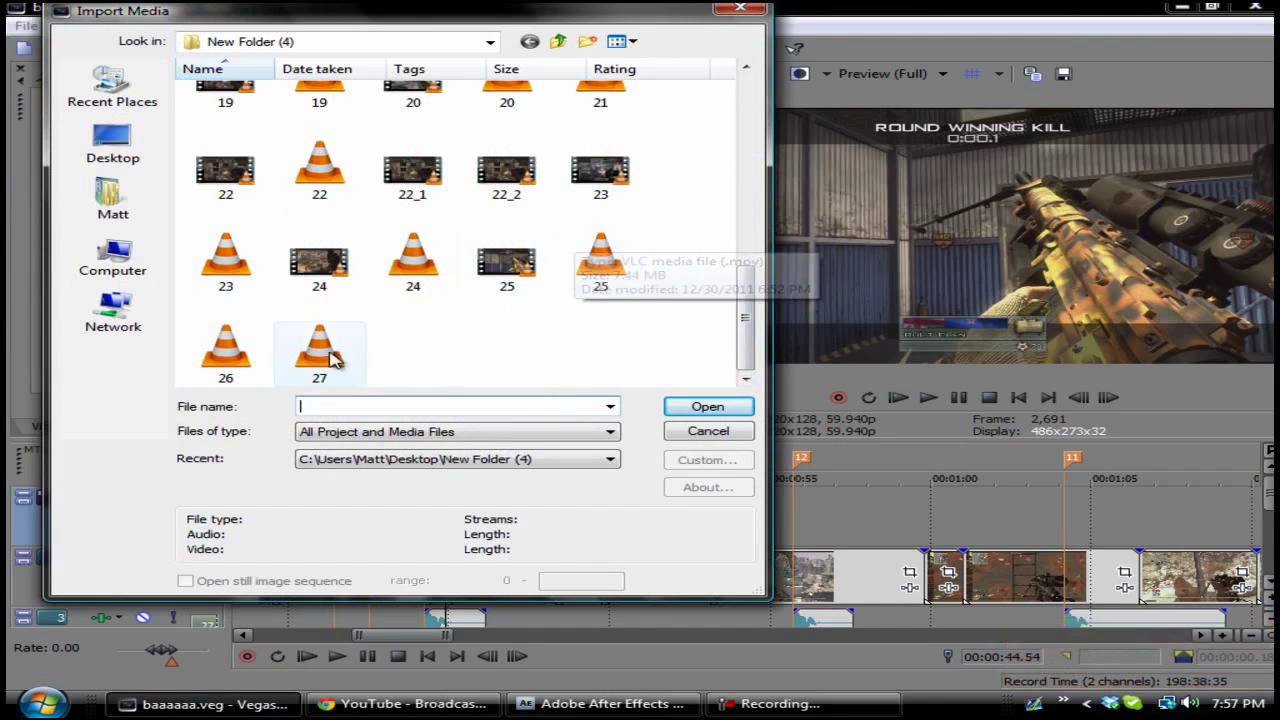
{"action": "double_click", "coordinate": [500, 262]}
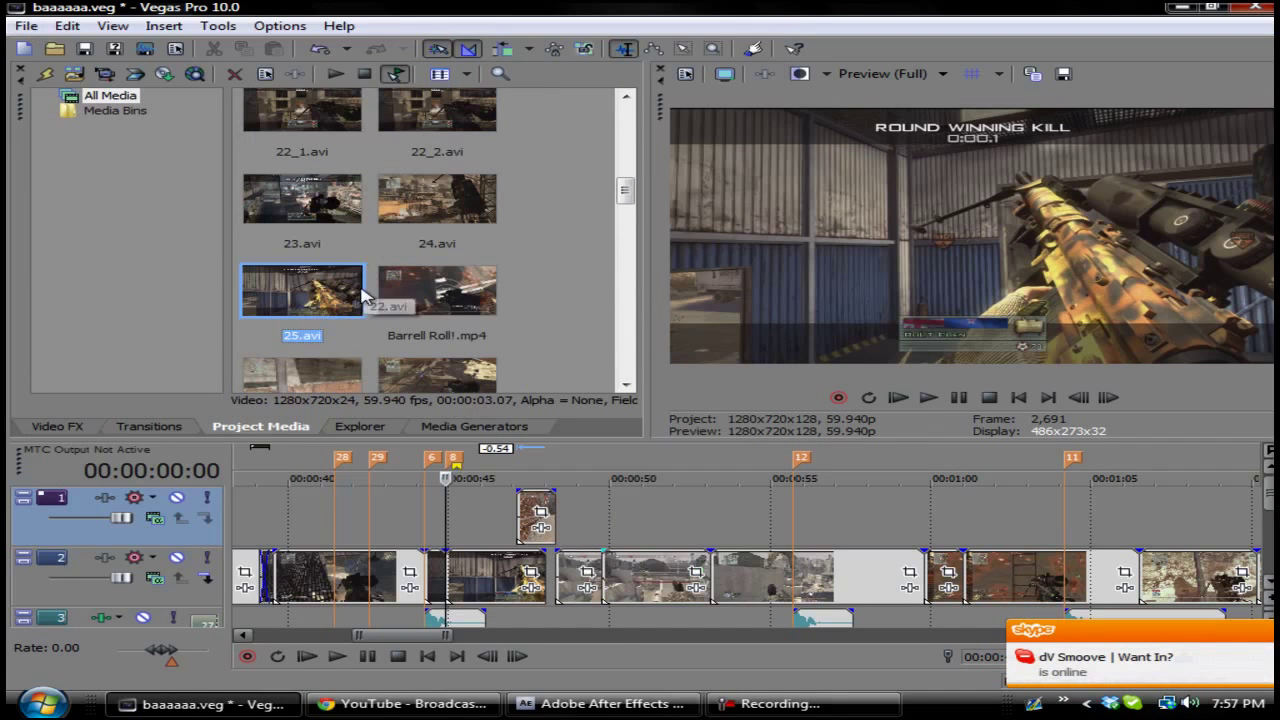
Step: Shift the existing track 1 clip about 2.22 seconds, place 25.avi before it on track 1, and disable resampling for 25.avi
{"action": "left_click", "coordinate": [425, 510]}
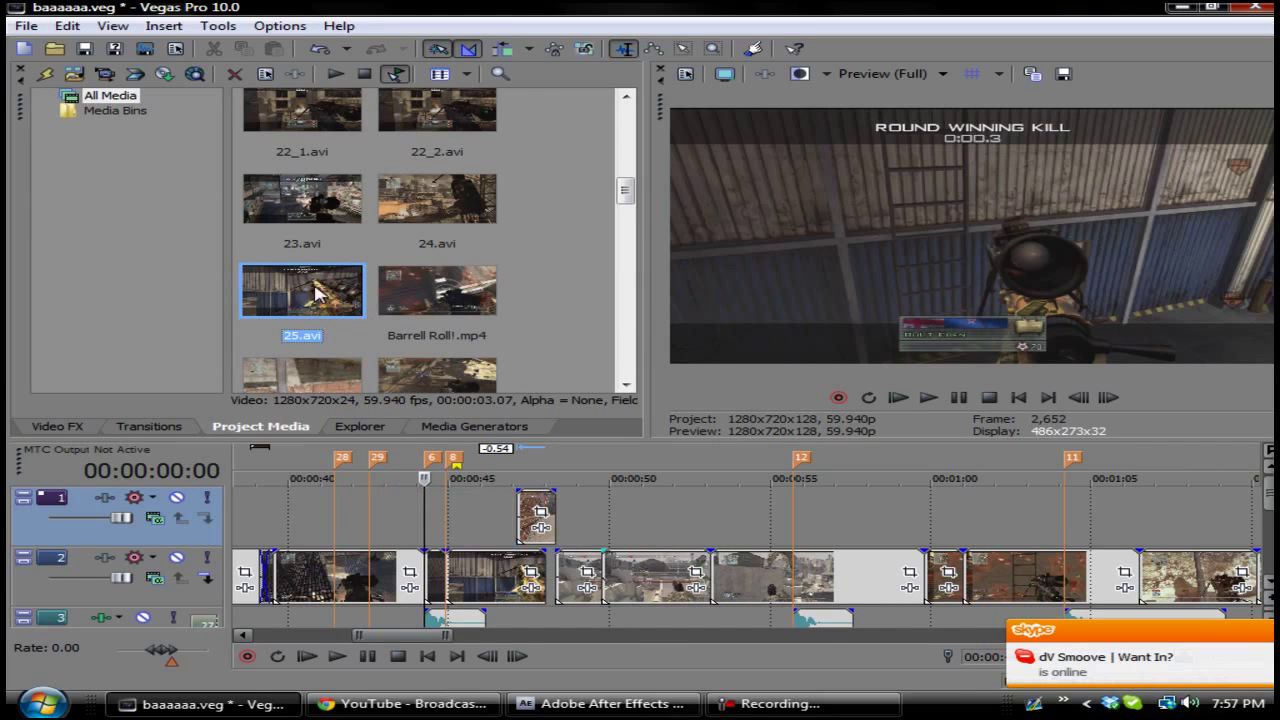
{"action": "left_click_drag", "start_coordinate": [530, 510], "coordinate": [606, 510]}
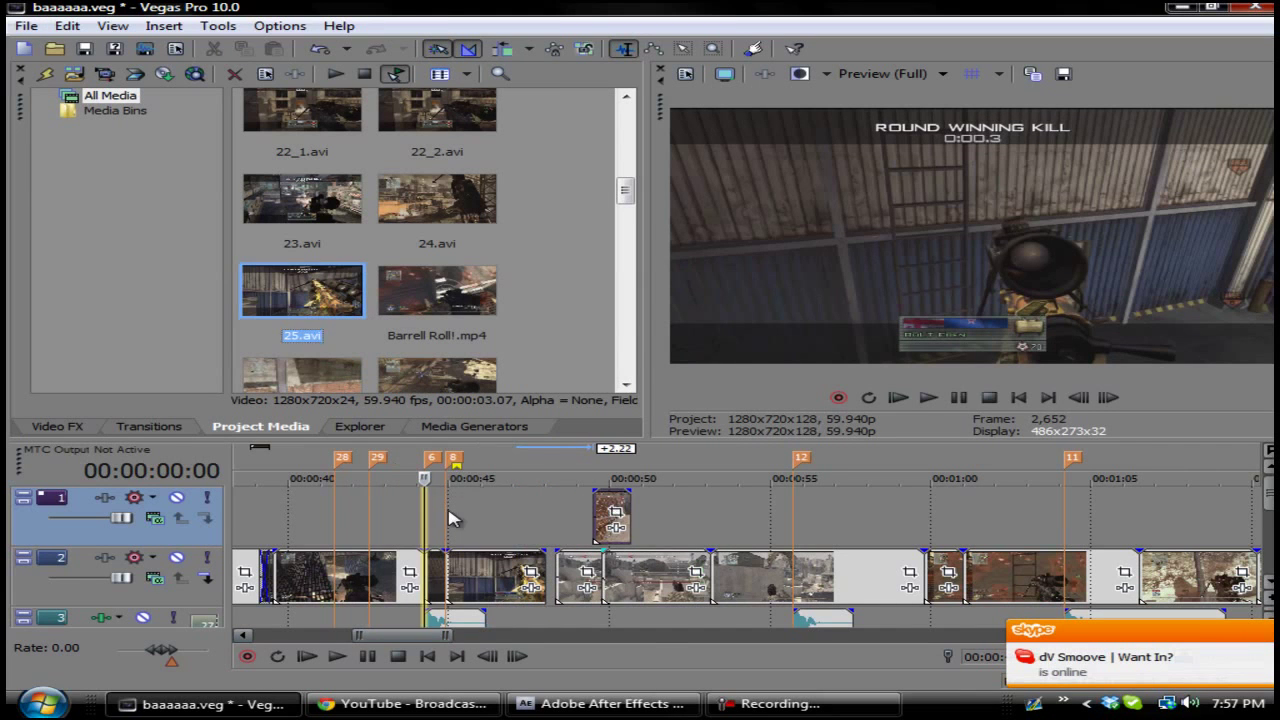
{"action": "right_click", "coordinate": [449, 518]}
{"action": "left_click", "coordinate": [480, 491]}
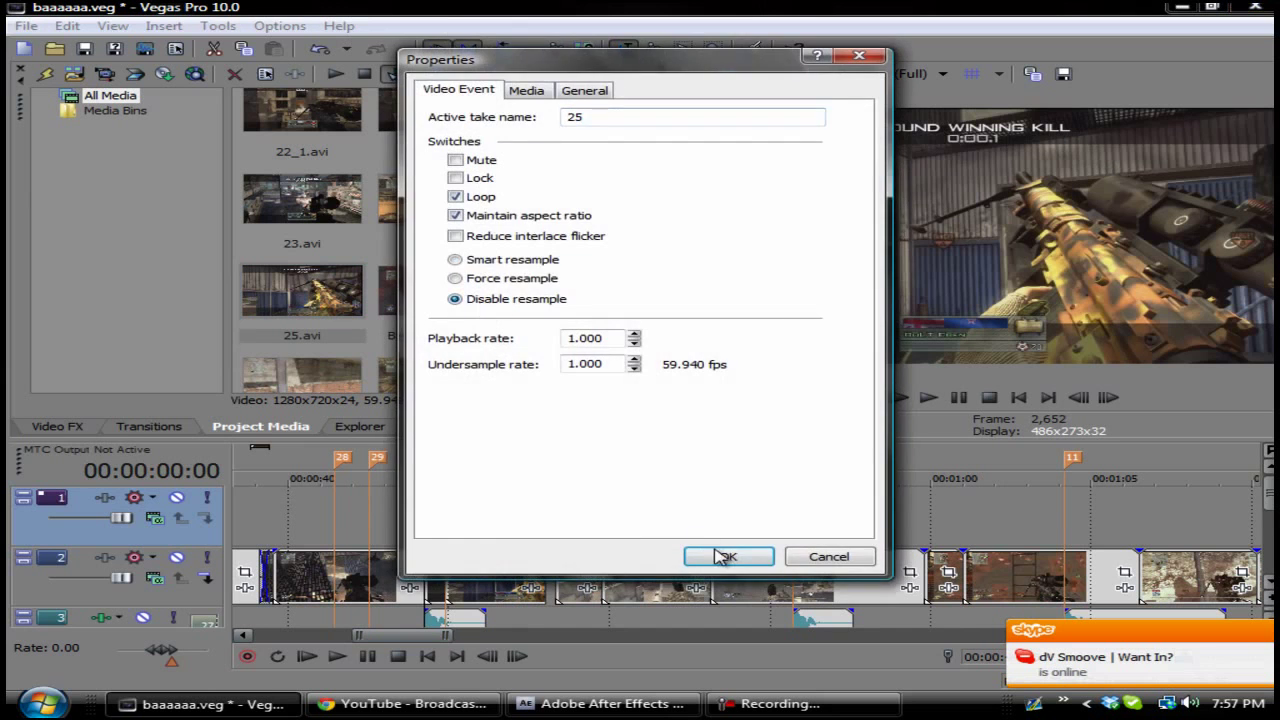
{"action": "left_click", "coordinate": [728, 556]}
Step: Reposition the 25.avi clip on track 1 so it starts at marker 8, aligned above the matching clip on track 2
{"action": "left_click_drag", "start_coordinate": [486, 530], "coordinate": [530, 533]}
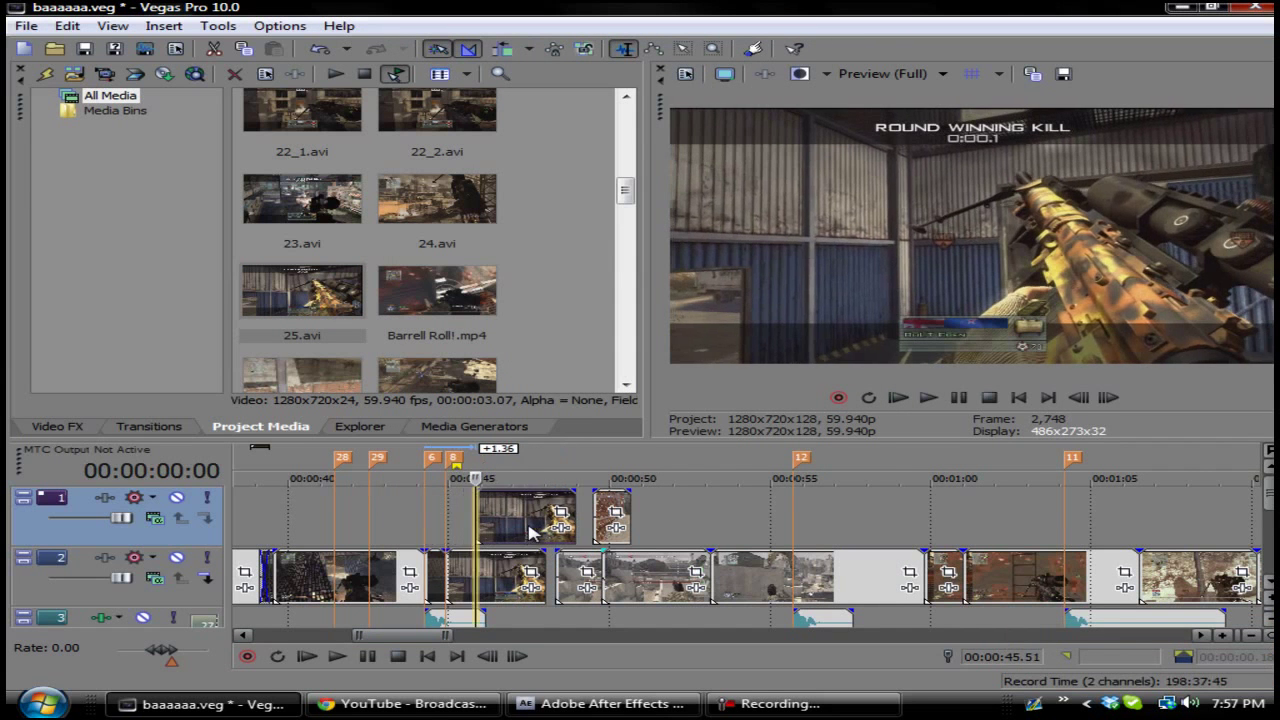
{"action": "left_click", "coordinate": [422, 522]}
{"action": "key", "text": "space"}
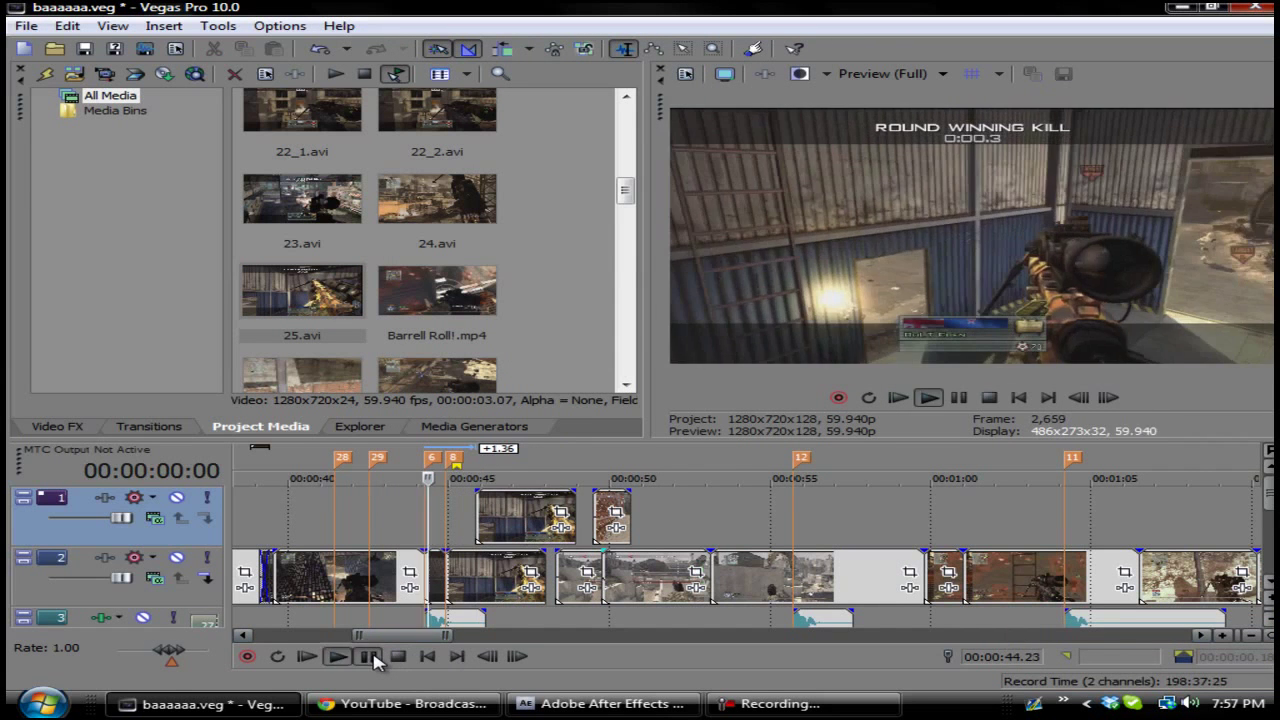
{"action": "left_click", "coordinate": [372, 657]}
{"action": "left_click_drag", "start_coordinate": [530, 522], "coordinate": [499, 522]}
{"action": "left_click", "coordinate": [398, 656]}
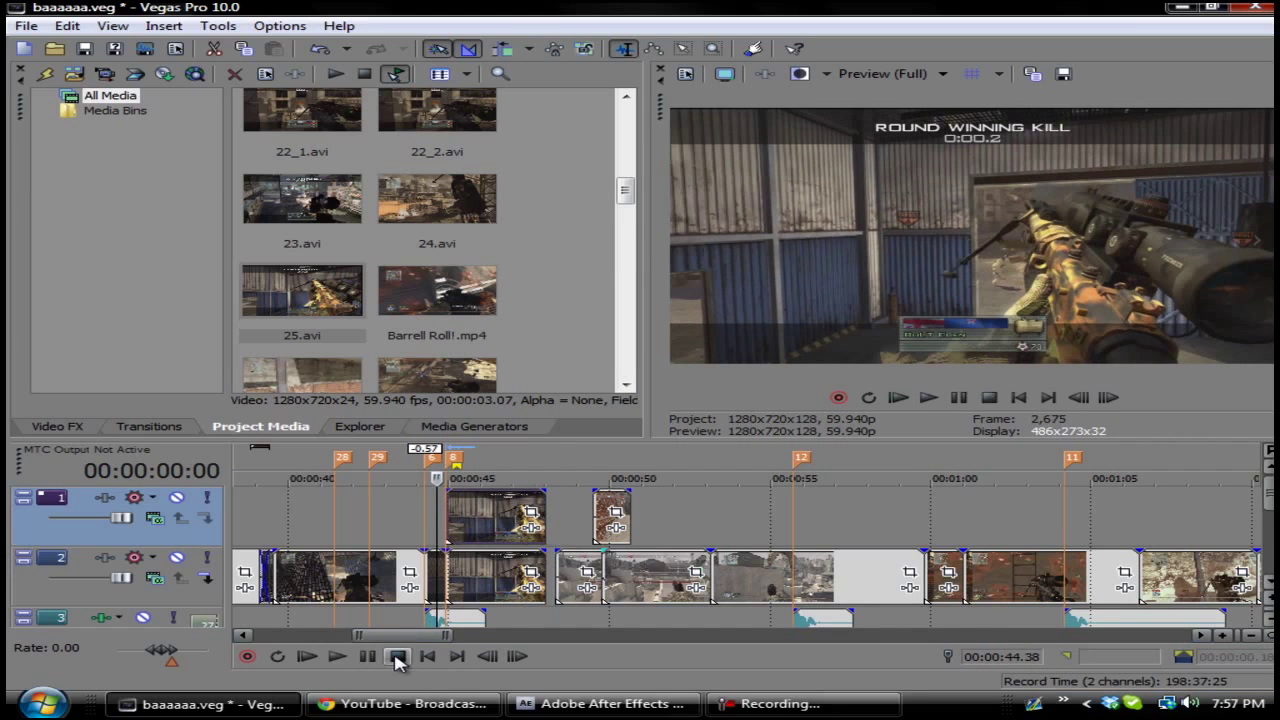
Step: Play back the 25.avi clip on the timeline to check the picture-in-picture transition
{"action": "left_click", "coordinate": [378, 656]}
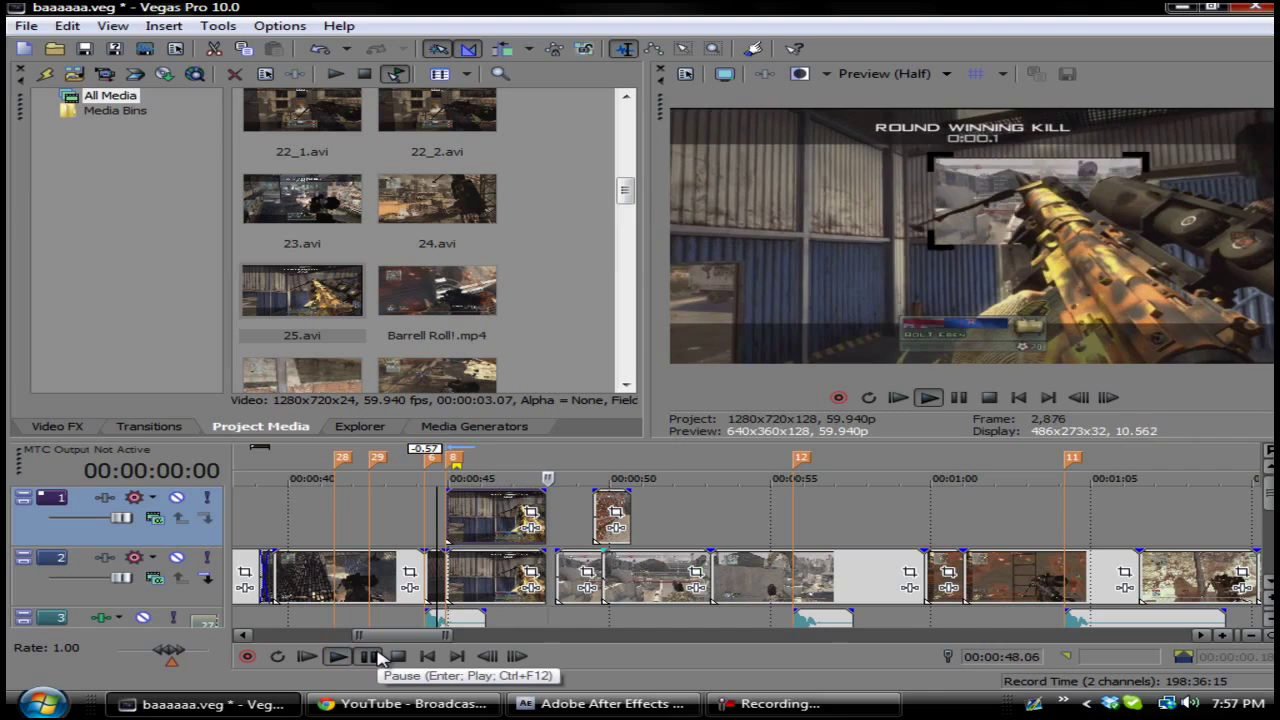
{"action": "left_click", "coordinate": [378, 656]}
{"action": "left_click", "coordinate": [444, 515]}
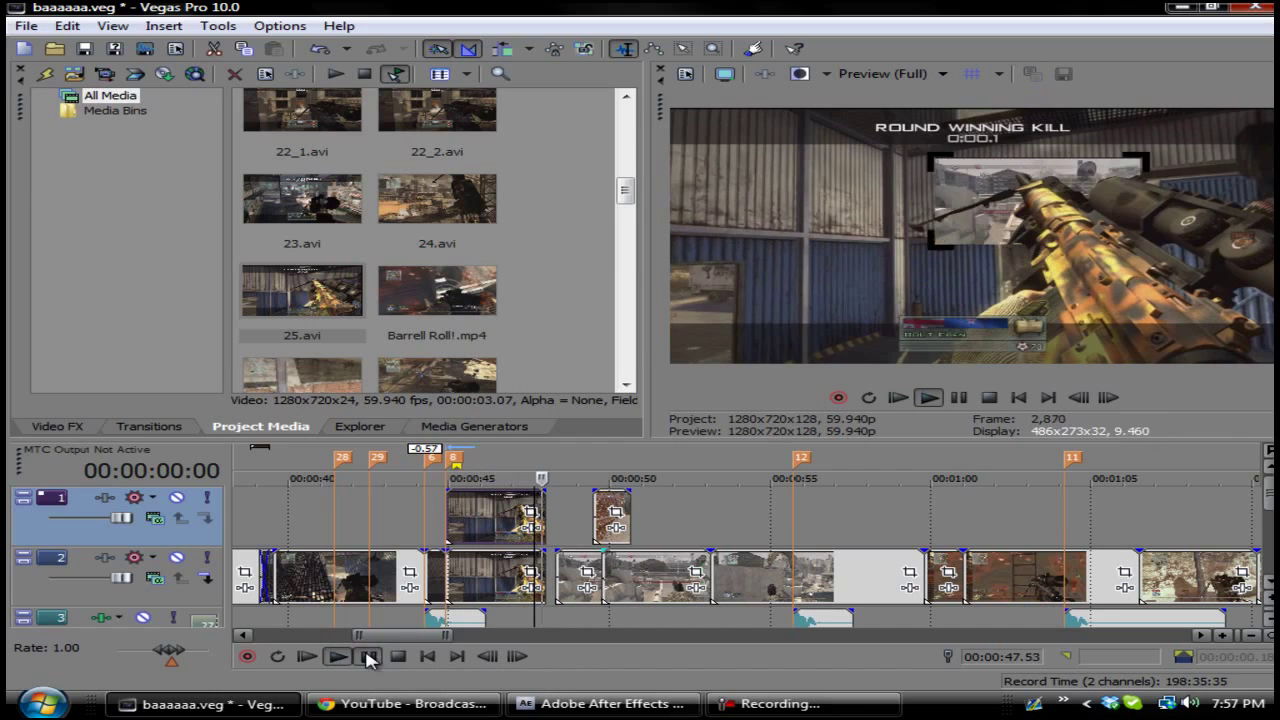
{"action": "left_click", "coordinate": [368, 656]}
{"action": "left_click", "coordinate": [455, 515]}
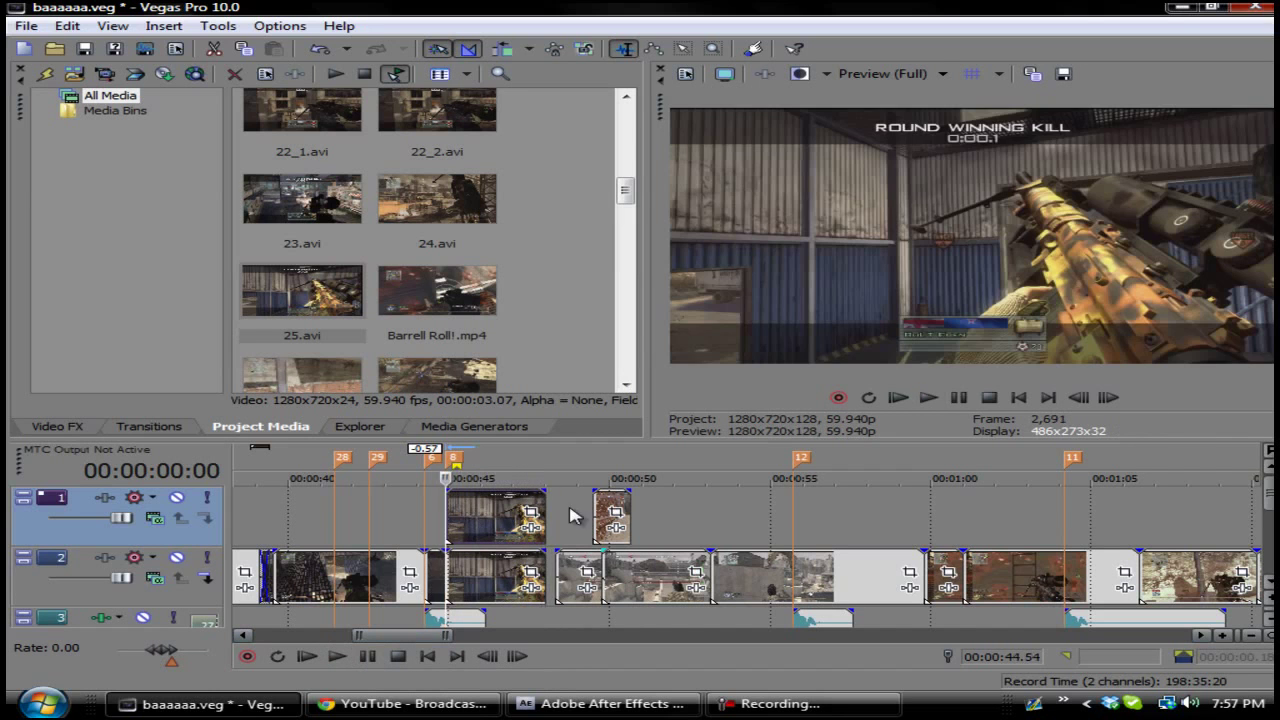
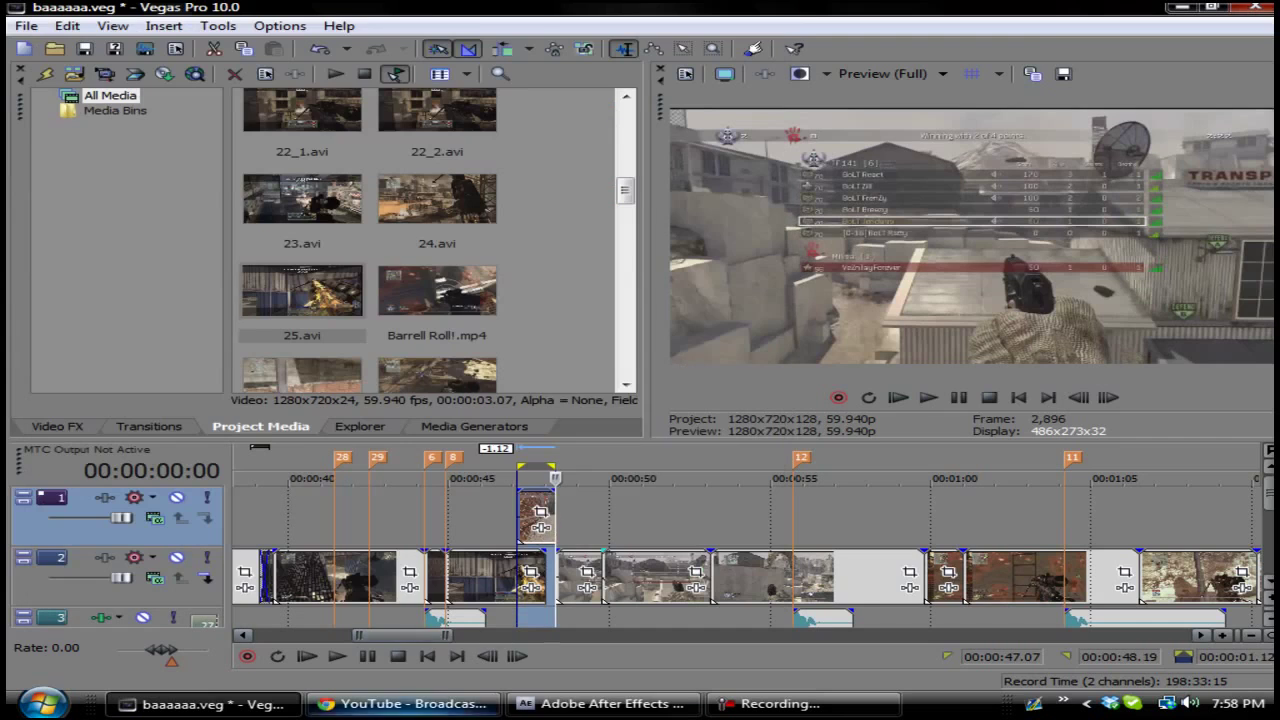
Step: Switch to After Effects and start a new project without saving the current one
{"action": "left_click", "coordinate": [35, 18]}
{"action": "mouse_move", "coordinate": [57, 43]}
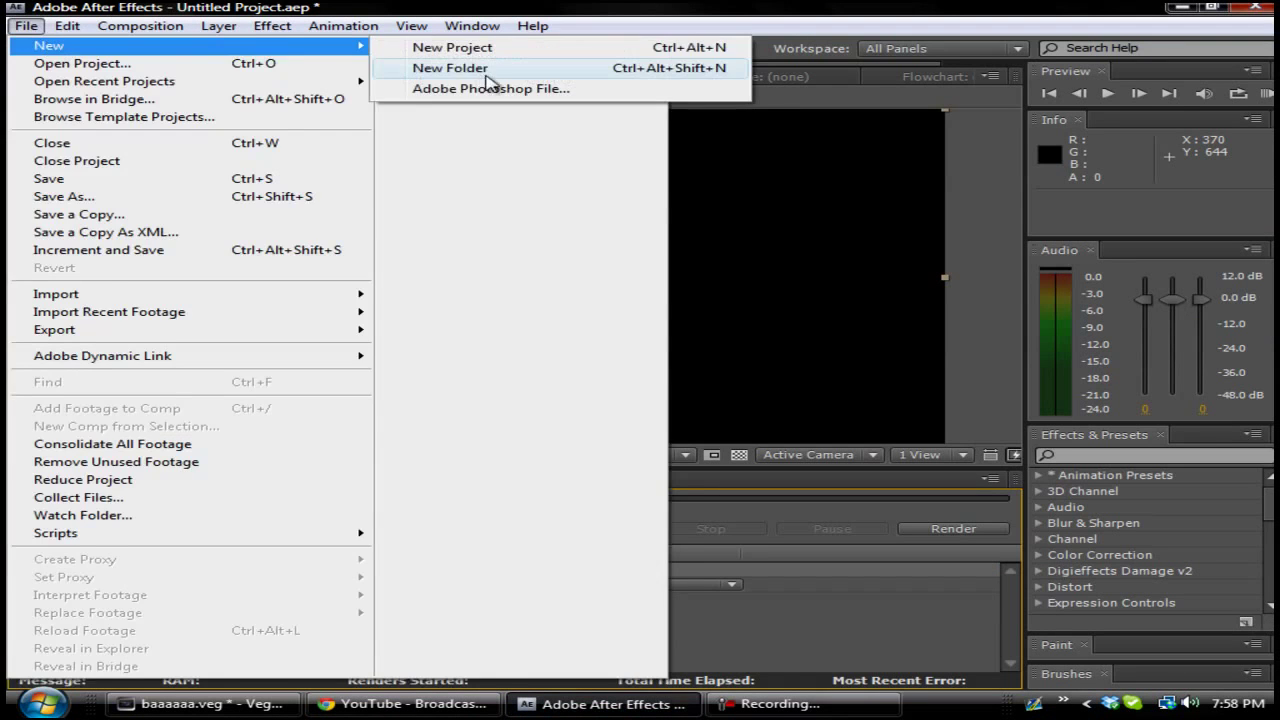
{"action": "left_click", "coordinate": [495, 69]}
{"action": "left_click", "coordinate": [25, 26]}
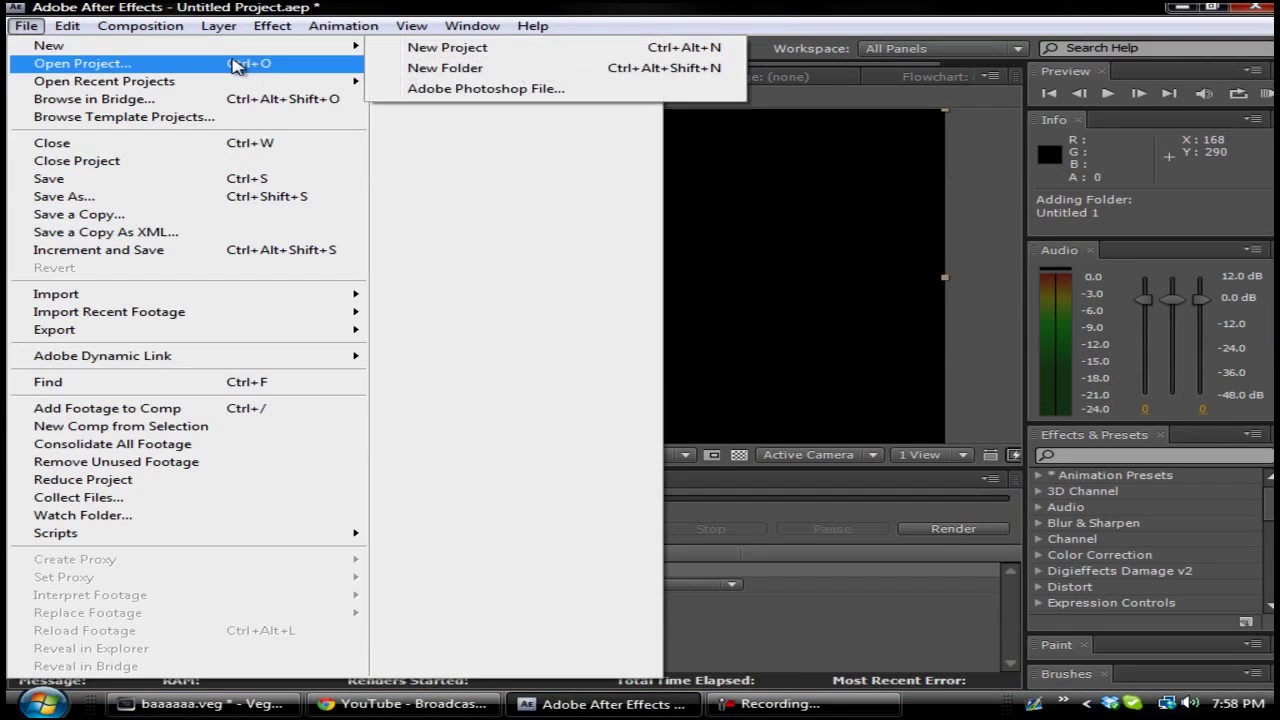
{"action": "left_click", "coordinate": [443, 43]}
{"action": "left_click", "coordinate": [644, 381]}
{"action": "left_click", "coordinate": [25, 26]}
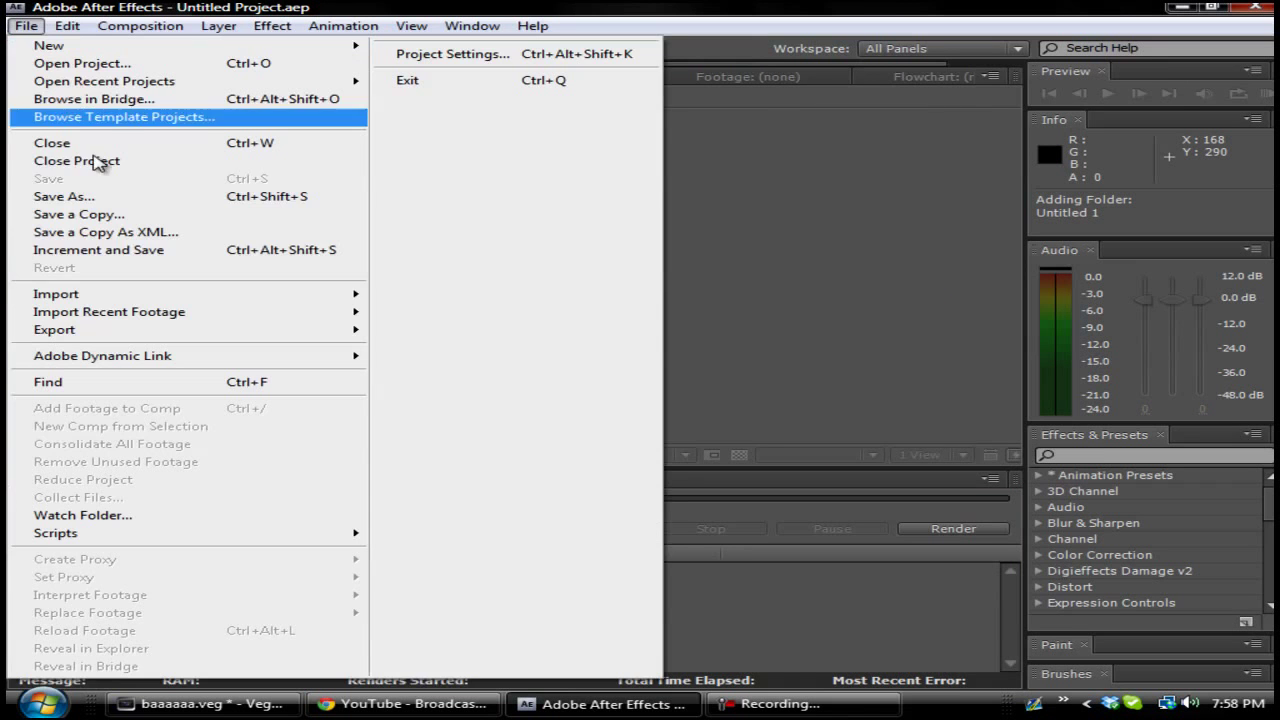
{"action": "mouse_move", "coordinate": [165, 298]}
{"action": "left_click", "coordinate": [480, 298]}
{"action": "left_click_drag", "start_coordinate": [691, 114], "coordinate": [676, 193]}
{"action": "double_click", "coordinate": [323, 250]}
{"action": "scroll", "coordinate": [306, 254], "scroll_direction": "down", "scroll_amount": 15}
{"action": "left_click", "coordinate": [257, 289]}
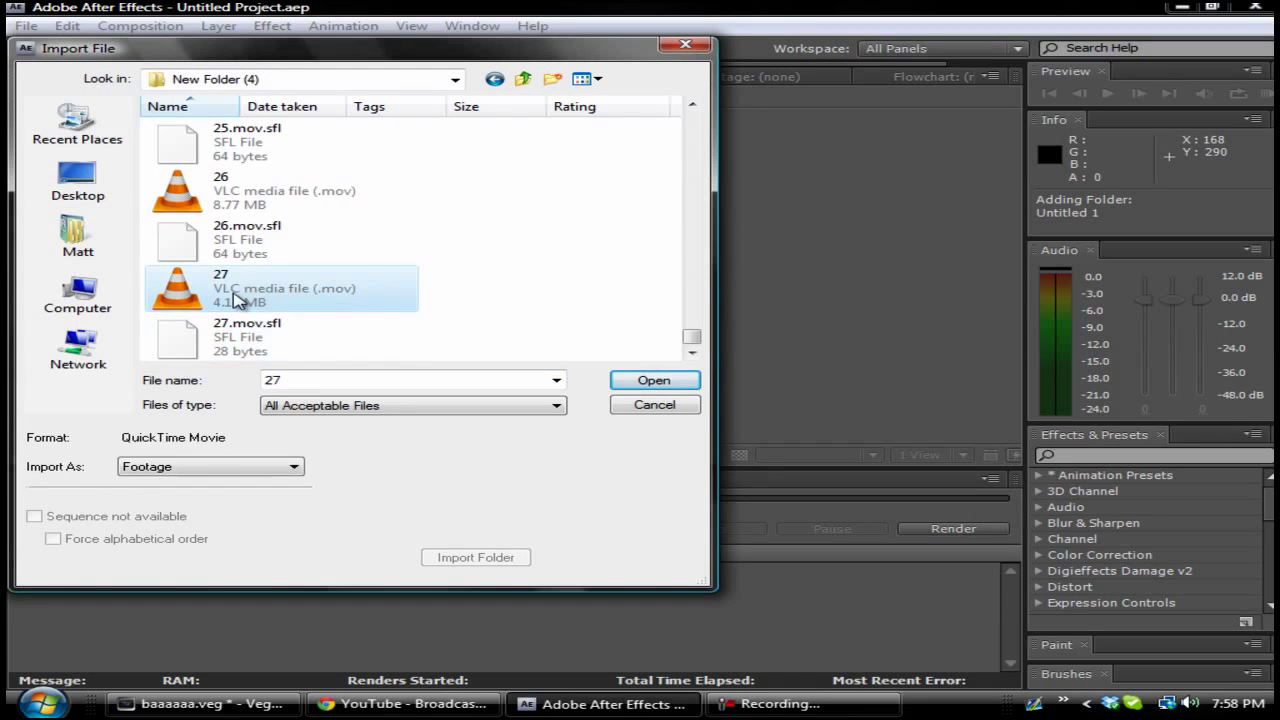
{"action": "double_click", "coordinate": [237, 300]}
{"action": "left_click", "coordinate": [160, 480]}
{"action": "left_click_drag", "start_coordinate": [78, 243], "coordinate": [120, 600]}
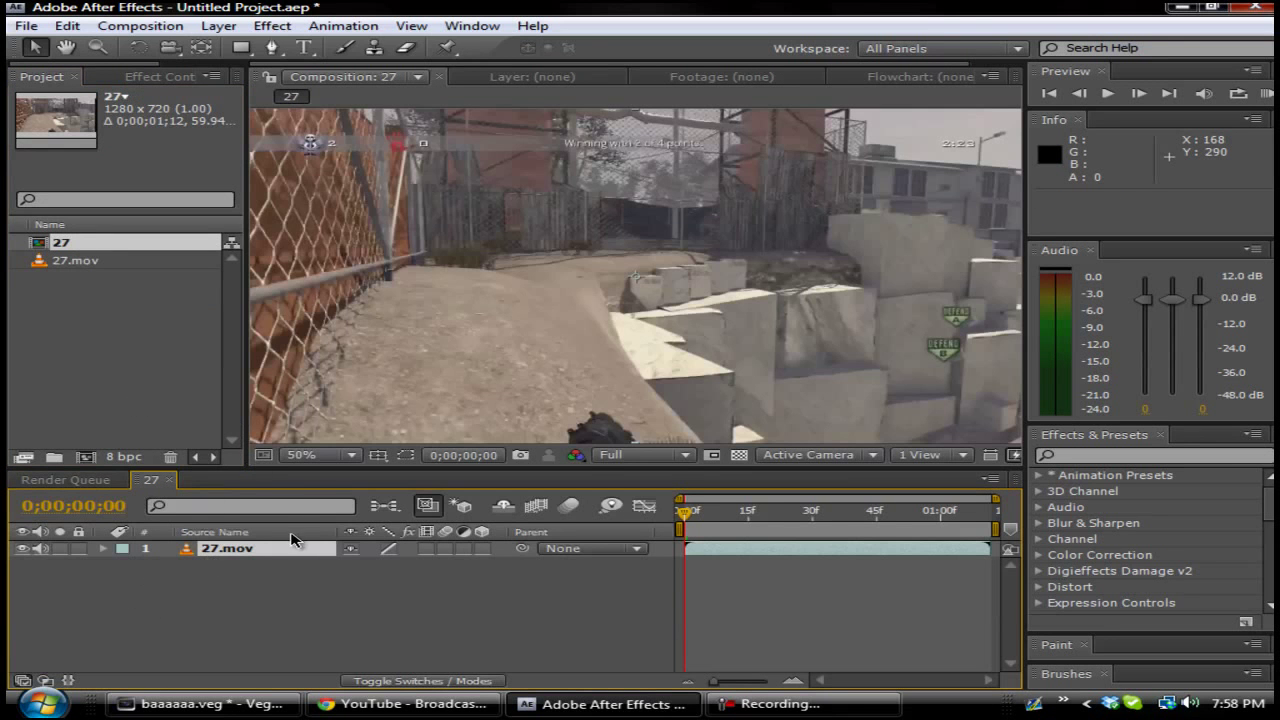
{"action": "left_click", "coordinate": [25, 25]}
{"action": "mouse_move", "coordinate": [200, 46]}
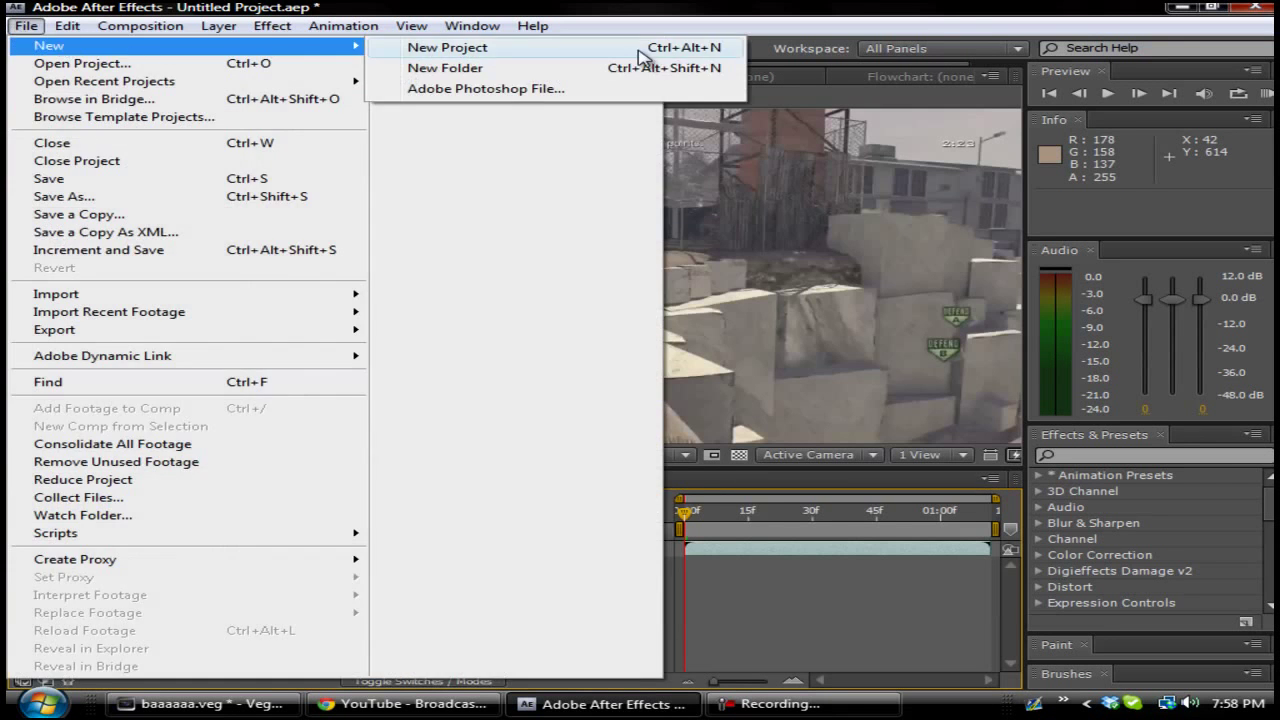
{"action": "left_click", "coordinate": [643, 57]}
{"action": "left_click", "coordinate": [643, 380]}
Step: Import 25.avi and 27.mov together from New Folder (4) as footage
{"action": "left_click", "coordinate": [25, 25]}
{"action": "mouse_move", "coordinate": [138, 294]}
{"action": "left_click", "coordinate": [554, 304]}
{"action": "left_click_drag", "start_coordinate": [698, 148], "coordinate": [683, 354]}
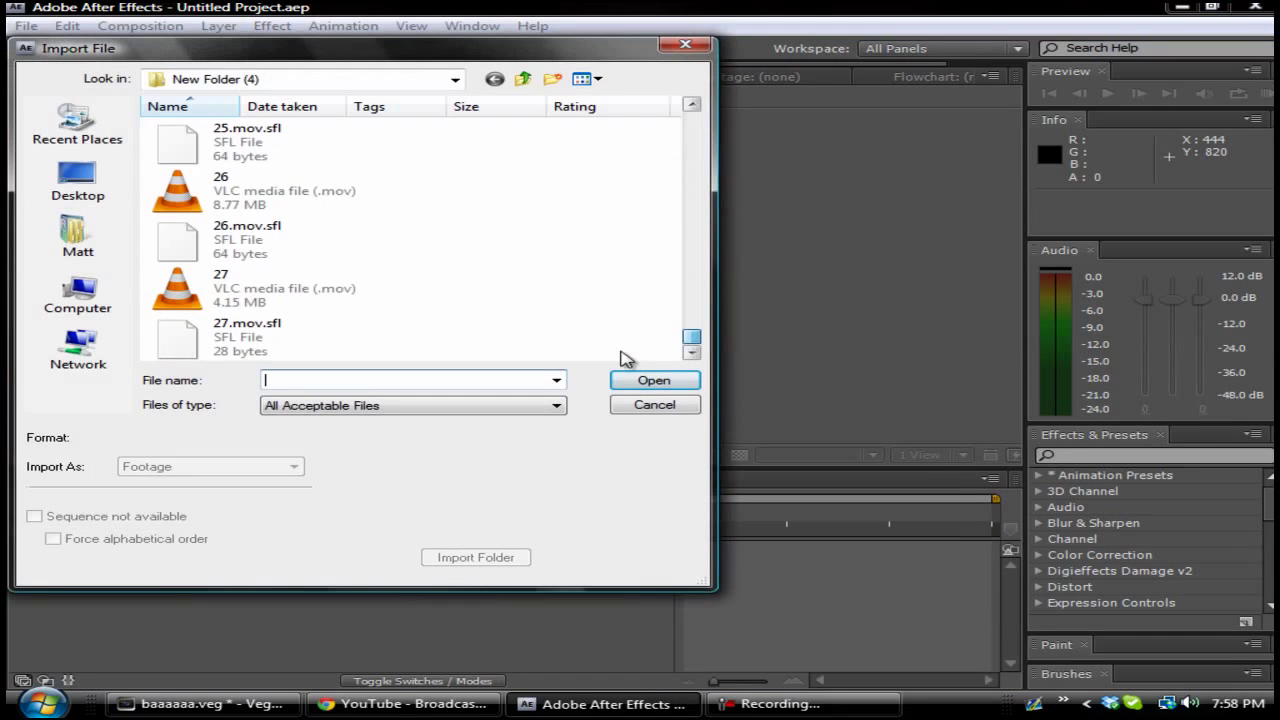
{"action": "left_click", "coordinate": [300, 288]}
{"action": "scroll", "coordinate": [334, 240], "scroll_direction": "up", "scroll_amount": 3}
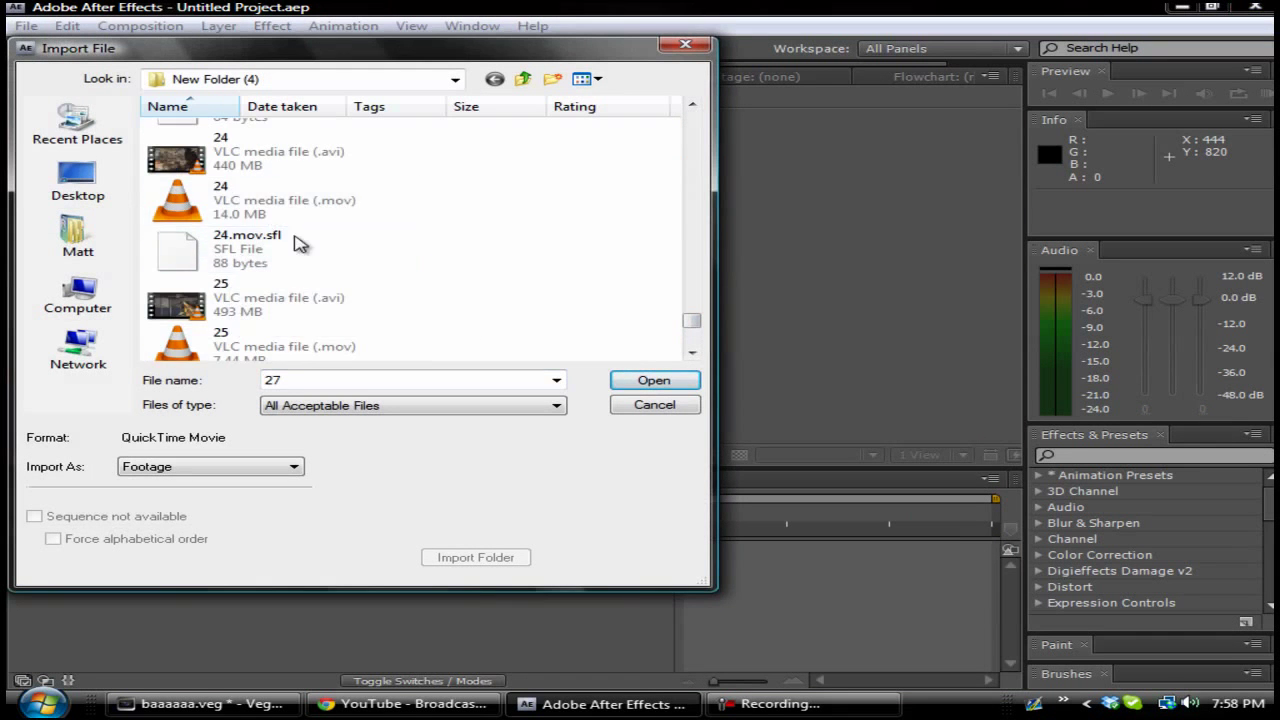
{"action": "left_click", "coordinate": [277, 306], "text": "ctrl"}
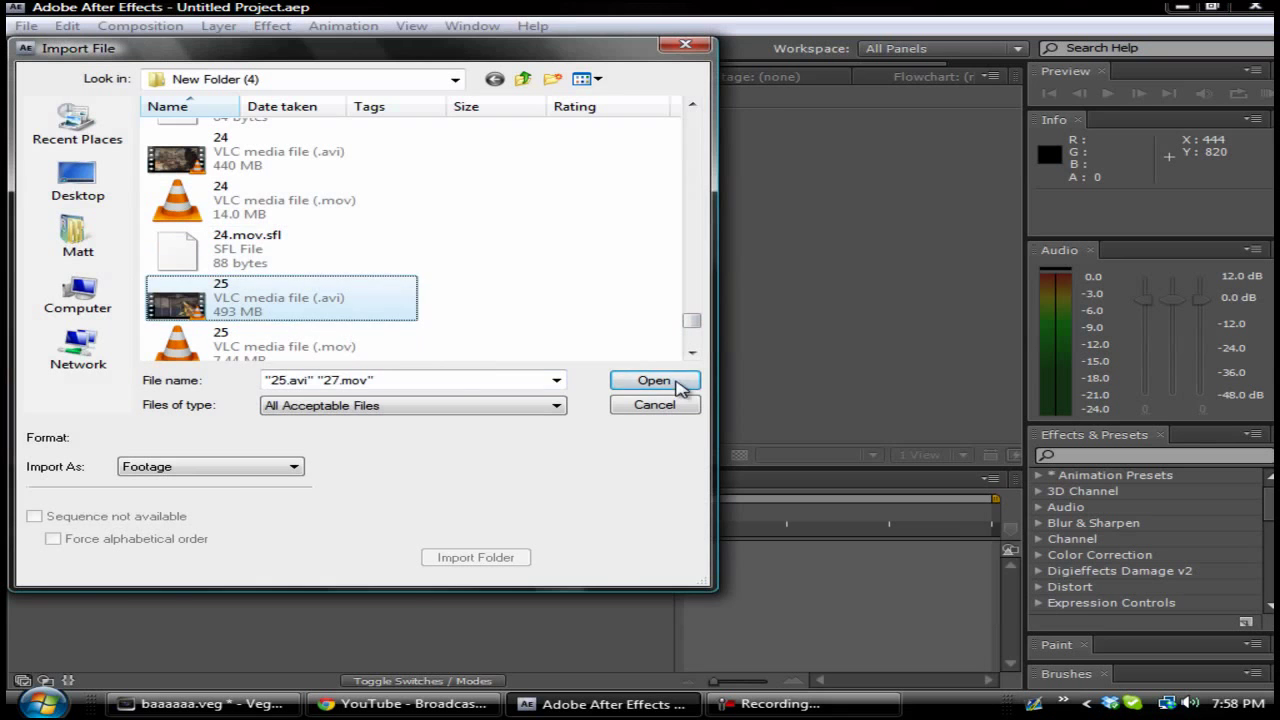
{"action": "left_click", "coordinate": [683, 382]}
Step: Create a 1280 x 720 composition at 59.94 fps and add both clips as layers, with 27.mov above 25.avi
{"action": "left_click", "coordinate": [140, 26]}
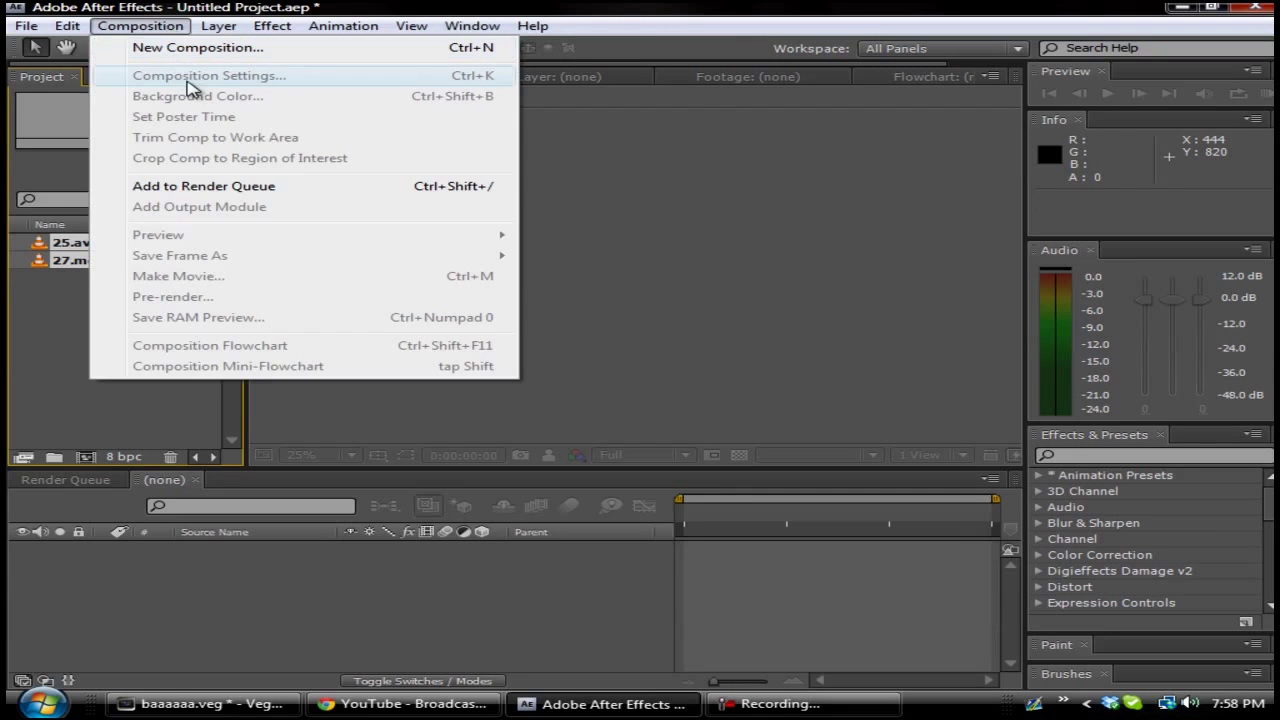
{"action": "left_click", "coordinate": [243, 54]}
{"action": "left_click", "coordinate": [750, 532]}
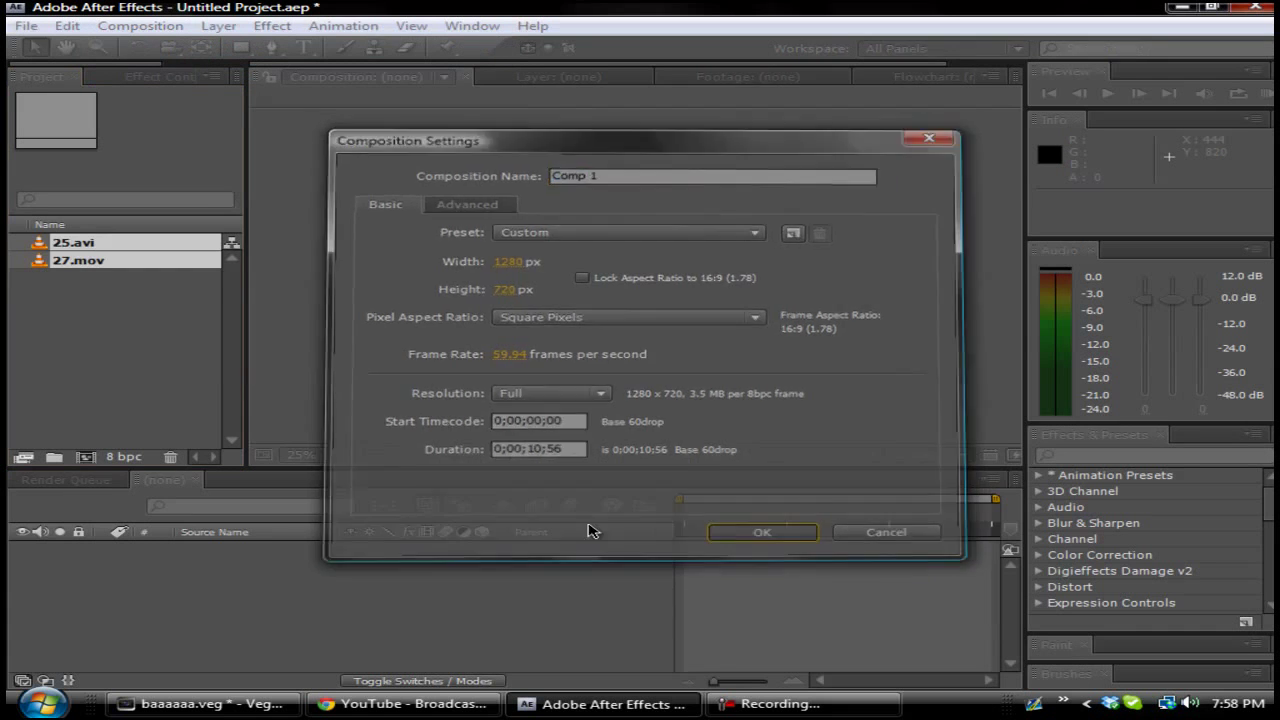
{"action": "left_click", "coordinate": [130, 260]}
{"action": "left_click", "coordinate": [86, 250], "text": "shift"}
{"action": "left_click_drag", "start_coordinate": [86, 250], "coordinate": [240, 622]}
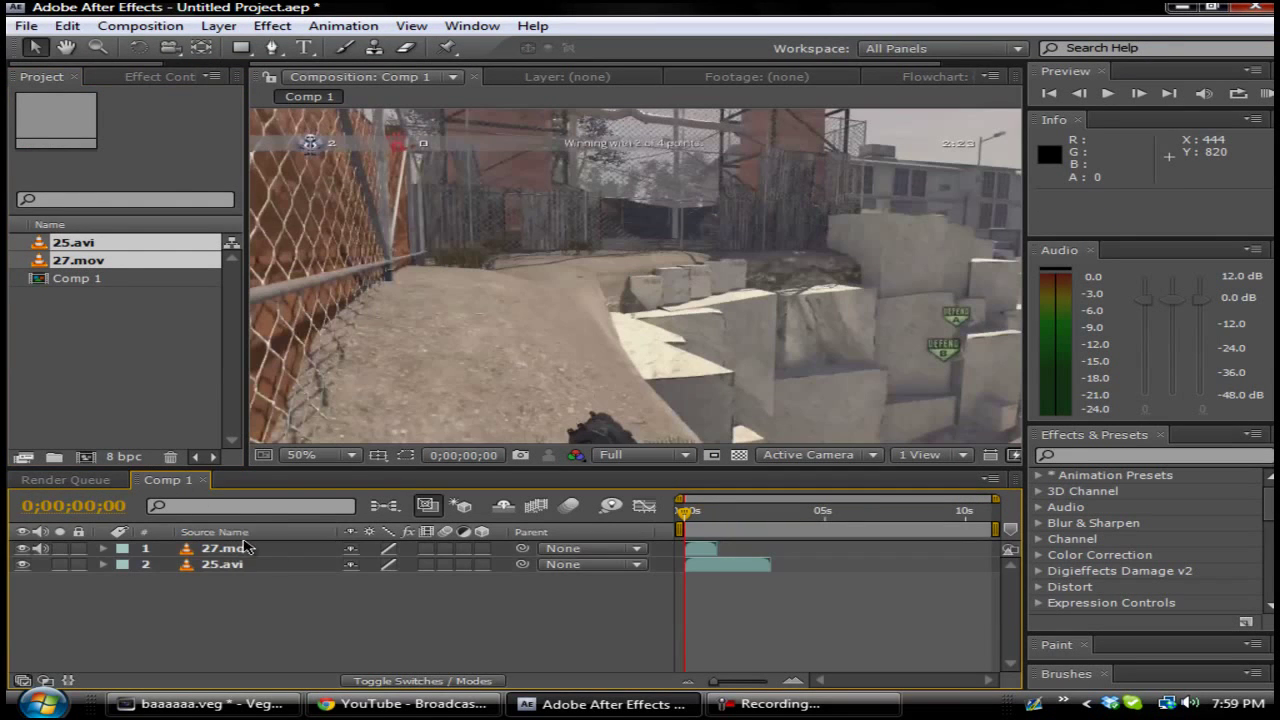
Step: Move the 27.mov layer to start at 0;00;02;50, overlapping the end of 25.avi, and place the current time at 0;00;02;48
{"action": "left_click", "coordinate": [250, 565]}
{"action": "left_click", "coordinate": [252, 550]}
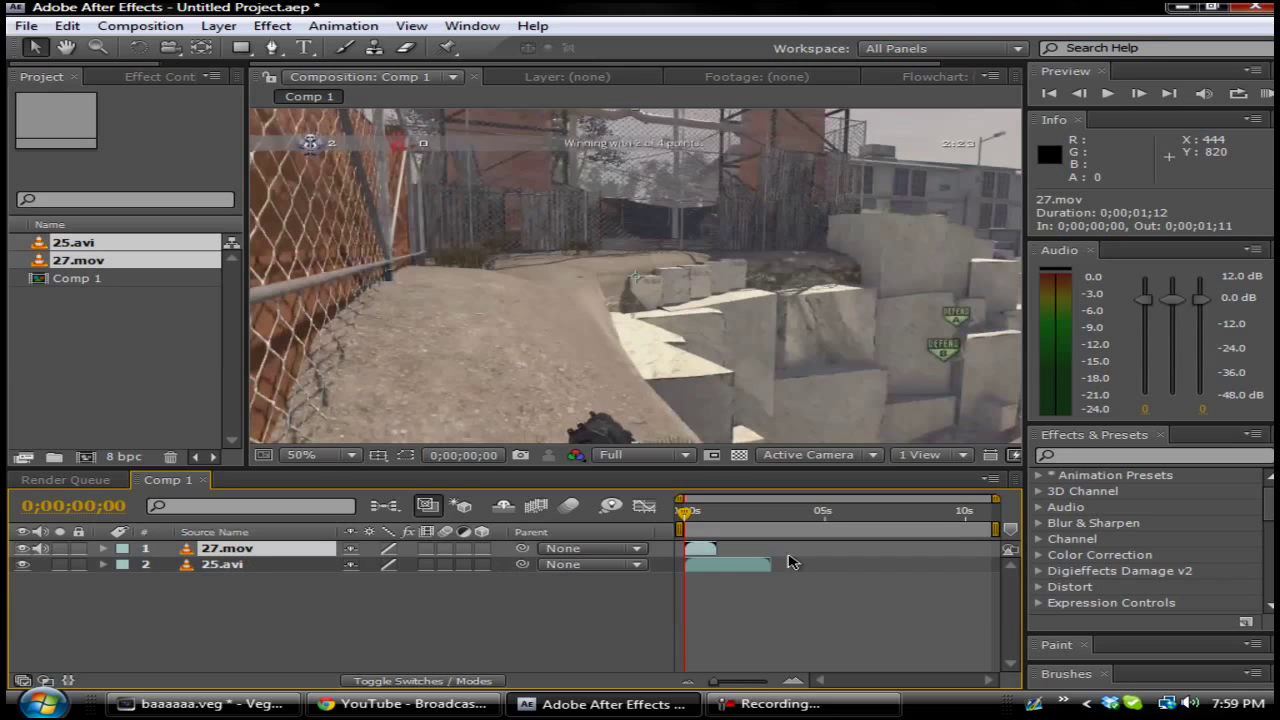
{"action": "left_click_drag", "start_coordinate": [700, 548], "coordinate": [749, 521]}
{"action": "left_click", "coordinate": [729, 513]}
{"action": "left_click_drag", "start_coordinate": [715, 681], "coordinate": [754, 692]}
{"action": "left_click_drag", "start_coordinate": [860, 550], "coordinate": [929, 557]}
{"action": "left_click_drag", "start_coordinate": [838, 514], "coordinate": [881, 524]}
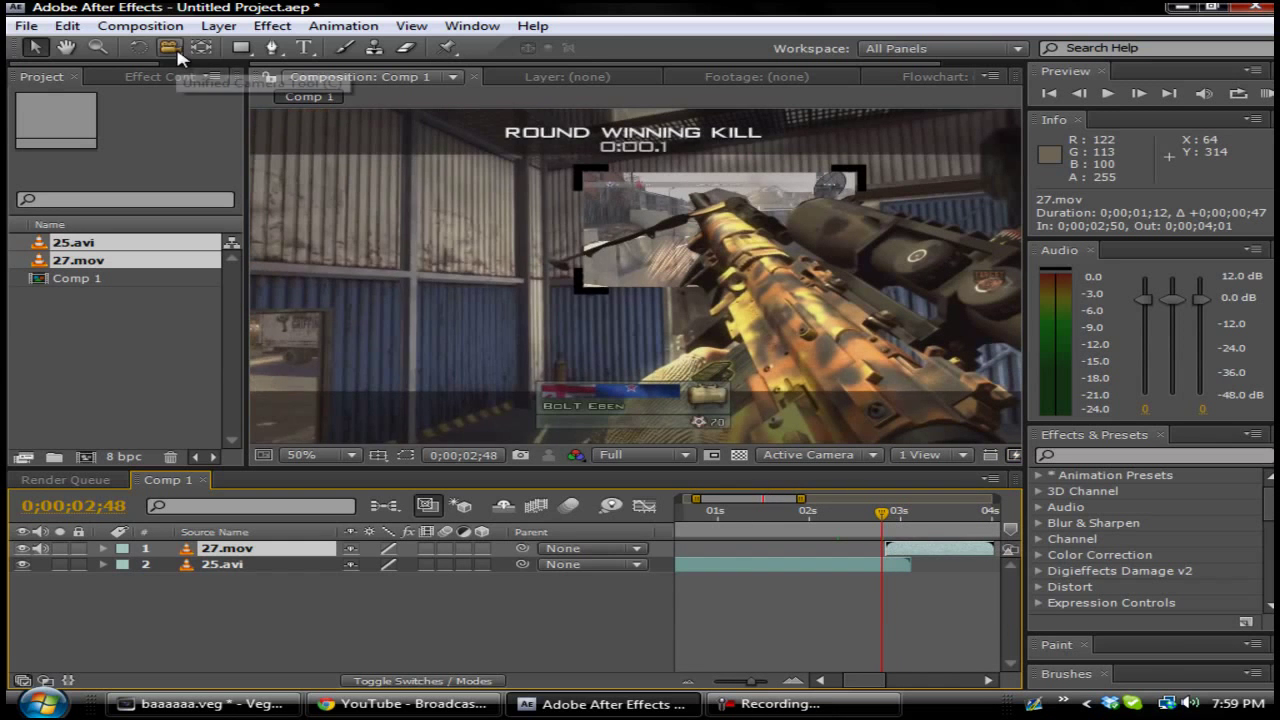
Step: Add an adjustment layer above both clips and apply the Video Copilot Twitch effect to it
{"action": "left_click", "coordinate": [216, 26]}
{"action": "mouse_move", "coordinate": [260, 48]}
{"action": "left_click", "coordinate": [700, 172]}
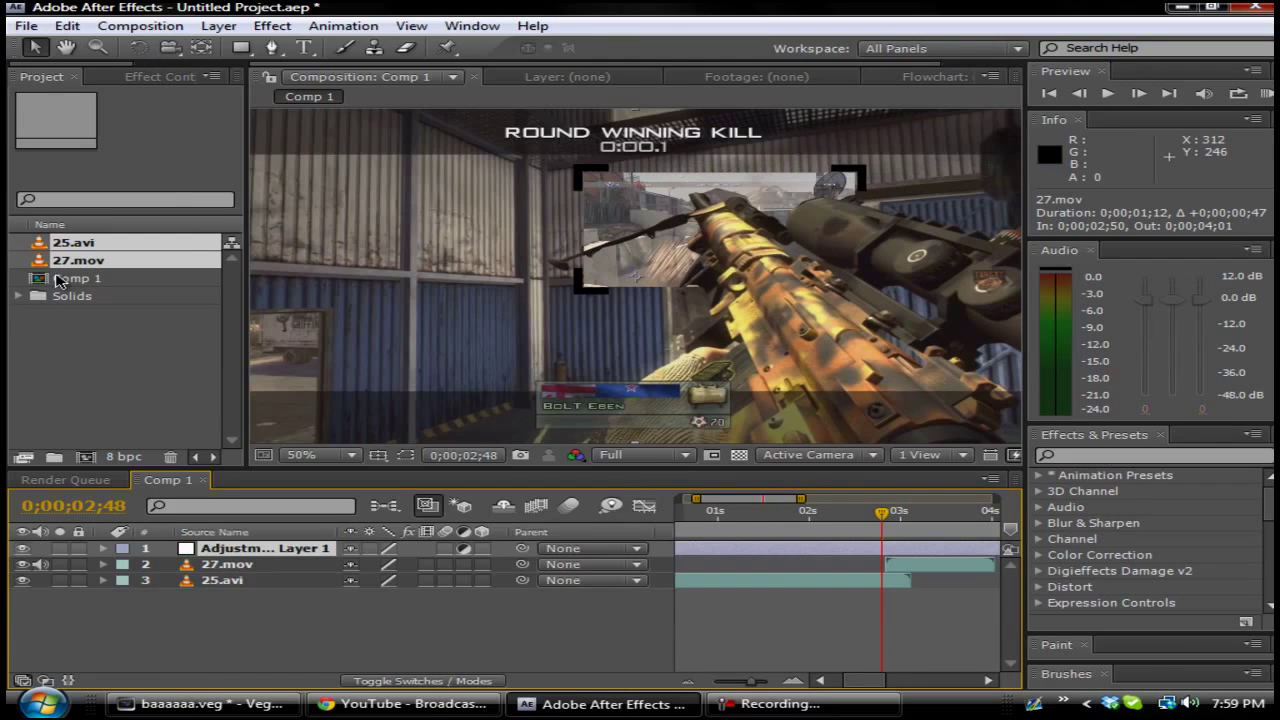
{"action": "left_click", "coordinate": [272, 26]}
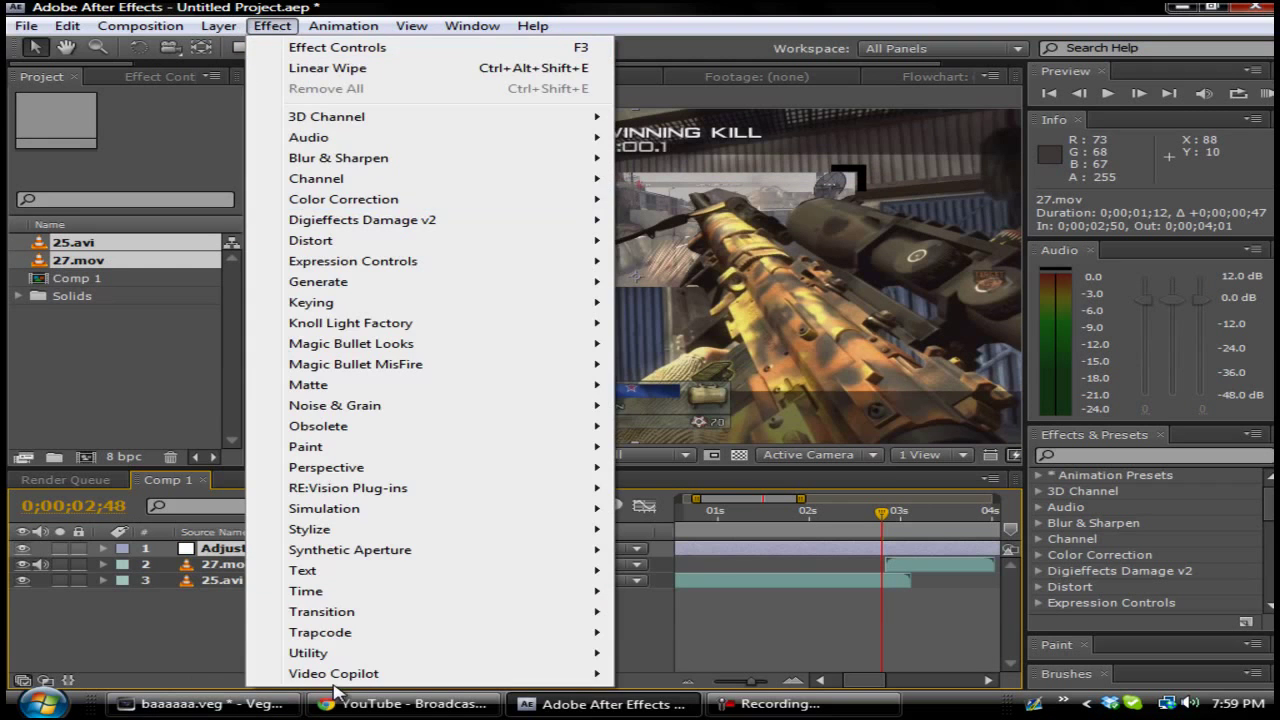
{"action": "mouse_move", "coordinate": [340, 676]}
{"action": "left_click", "coordinate": [674, 694]}
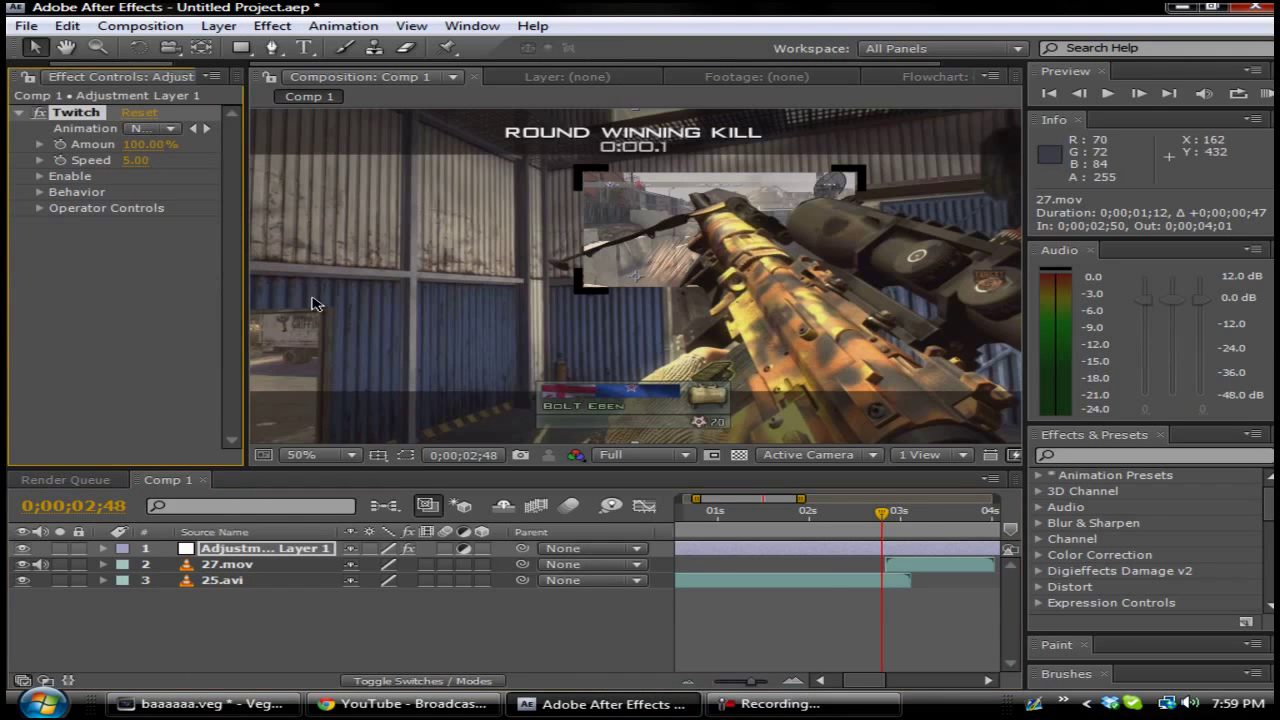
Step: Inspect the Twitch effect around the cut to 27.mov and set the current time to 0;00;02;49
{"action": "left_click", "coordinate": [830, 515]}
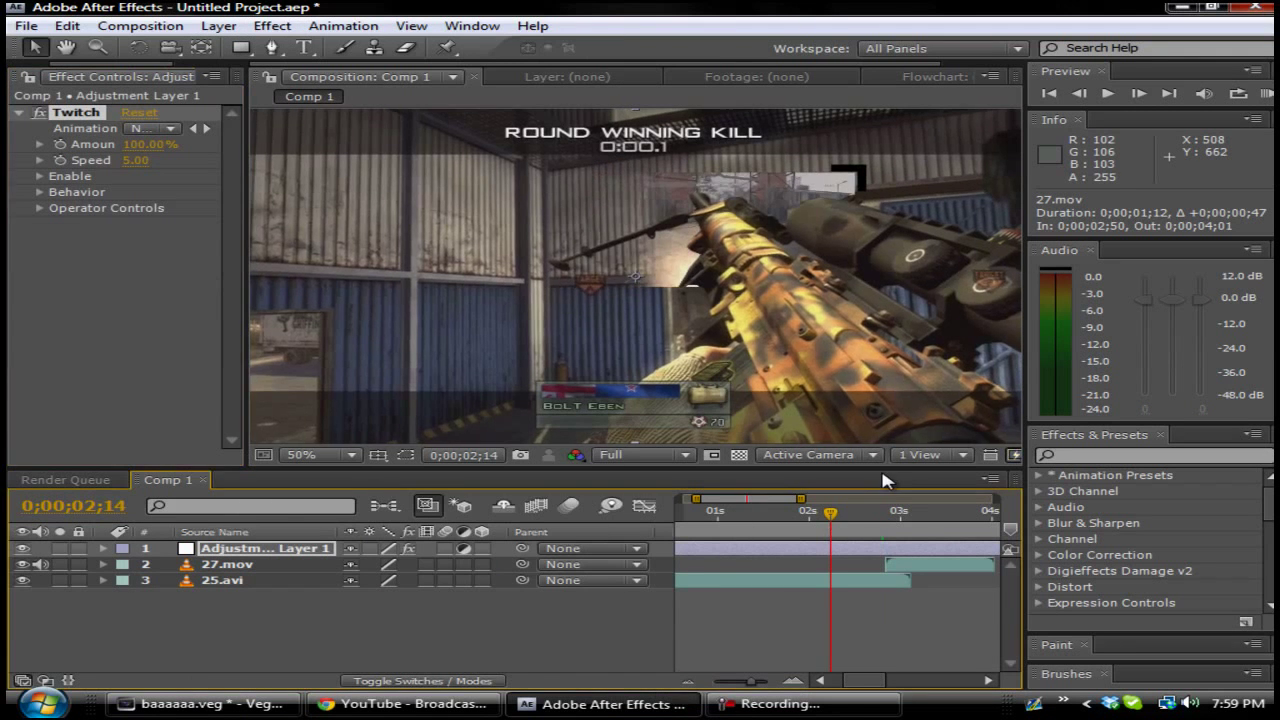
{"action": "left_click", "coordinate": [889, 516]}
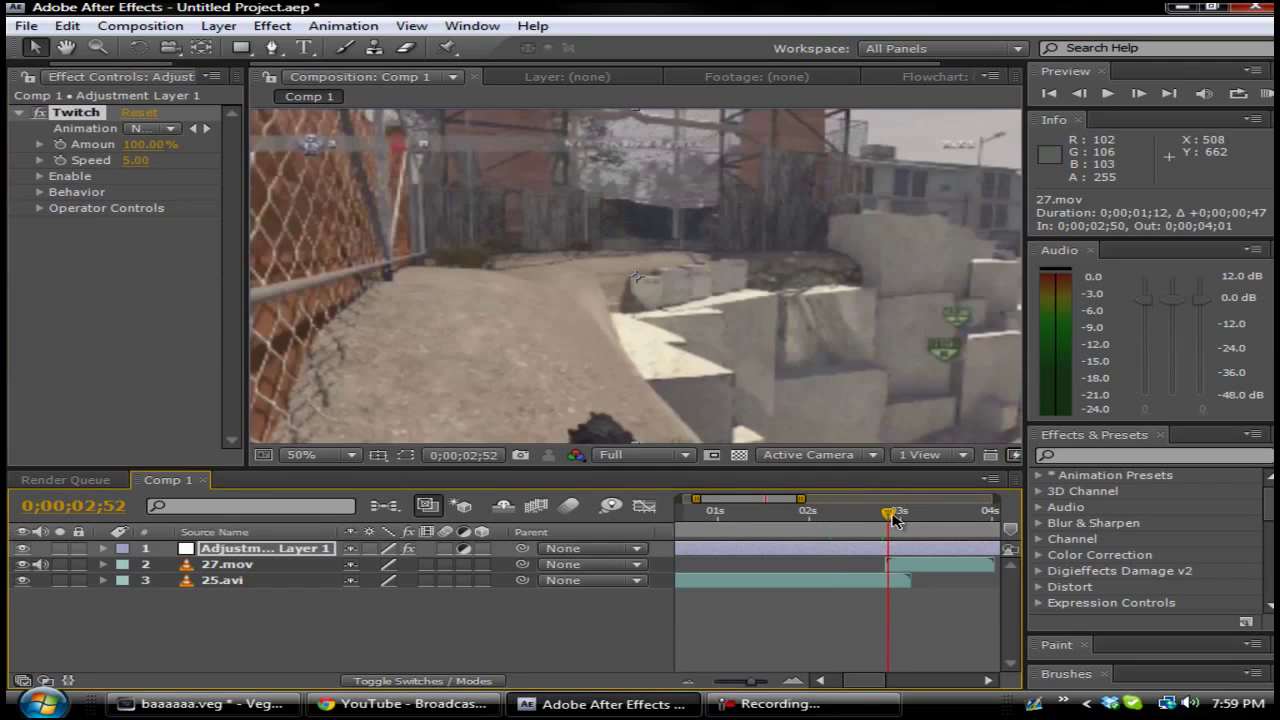
{"action": "left_click", "coordinate": [884, 511]}
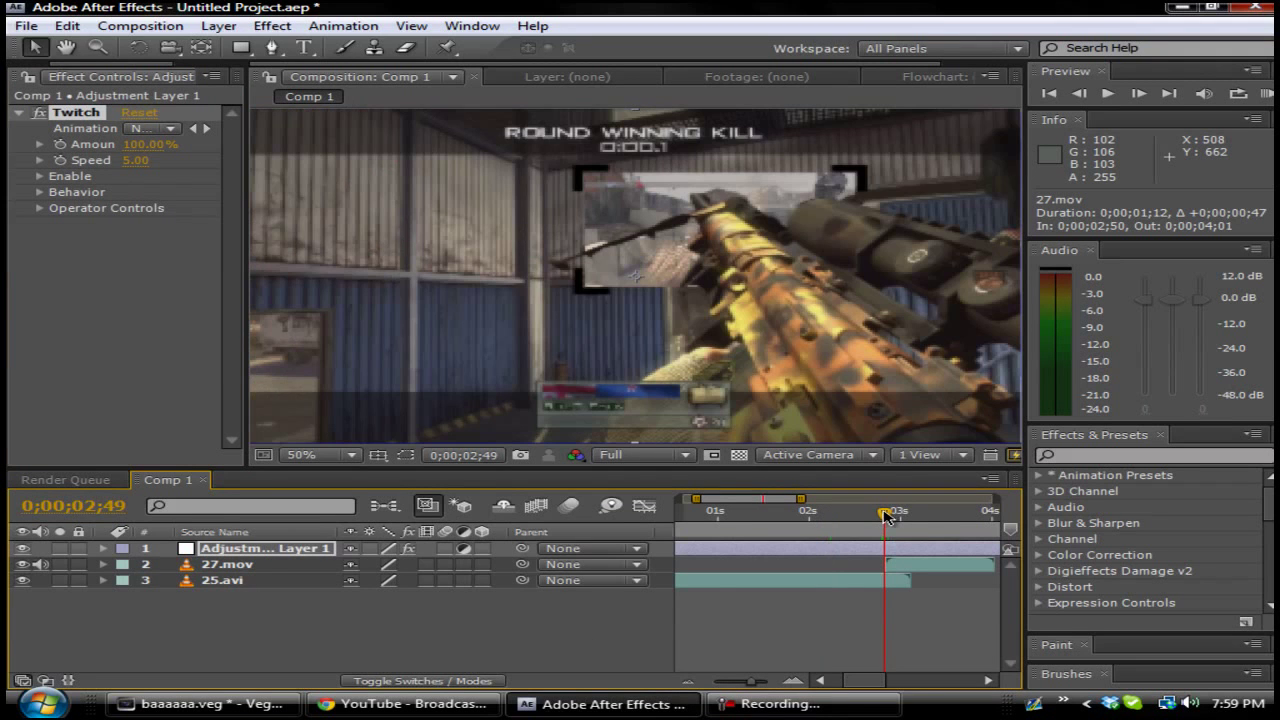
Step: Apply the TRANSITION Side Swiped preset to the Twitch effect and check it at 0;00;01;24 and 0;00;02;38
{"action": "left_click", "coordinate": [150, 129]}
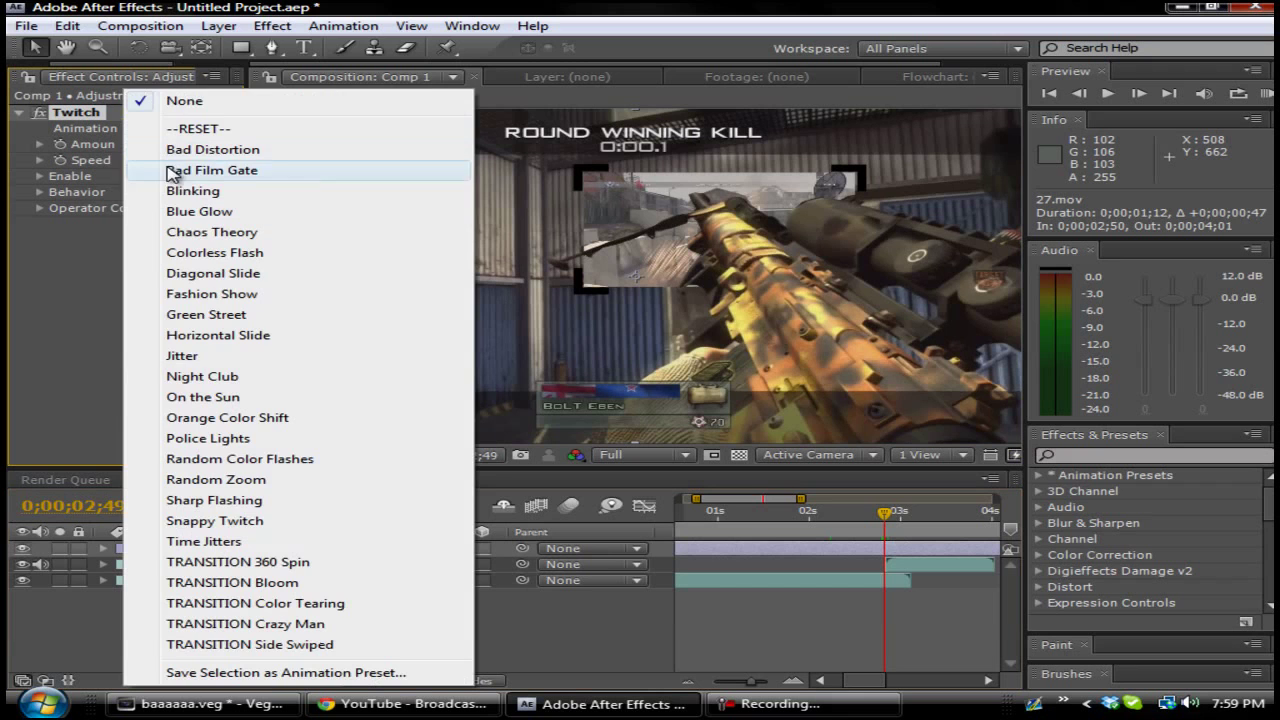
{"action": "left_click", "coordinate": [229, 630]}
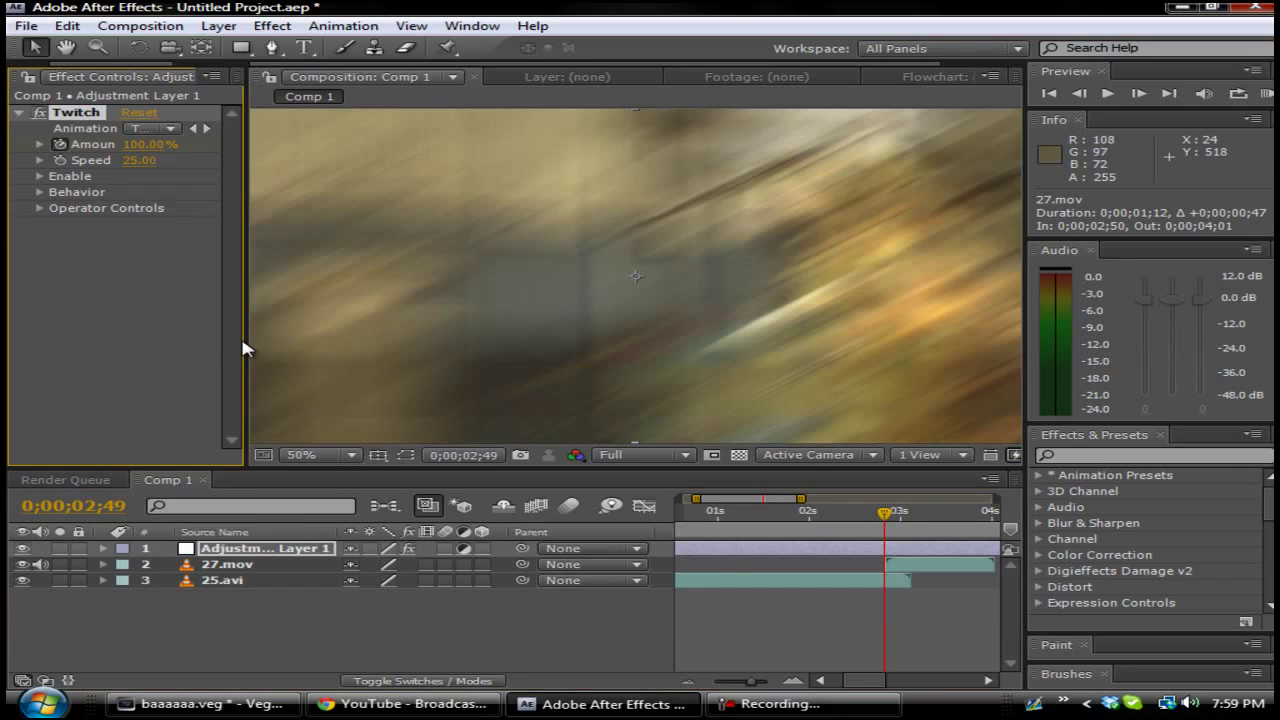
{"action": "left_click", "coordinate": [150, 129]}
{"action": "left_click", "coordinate": [229, 629]}
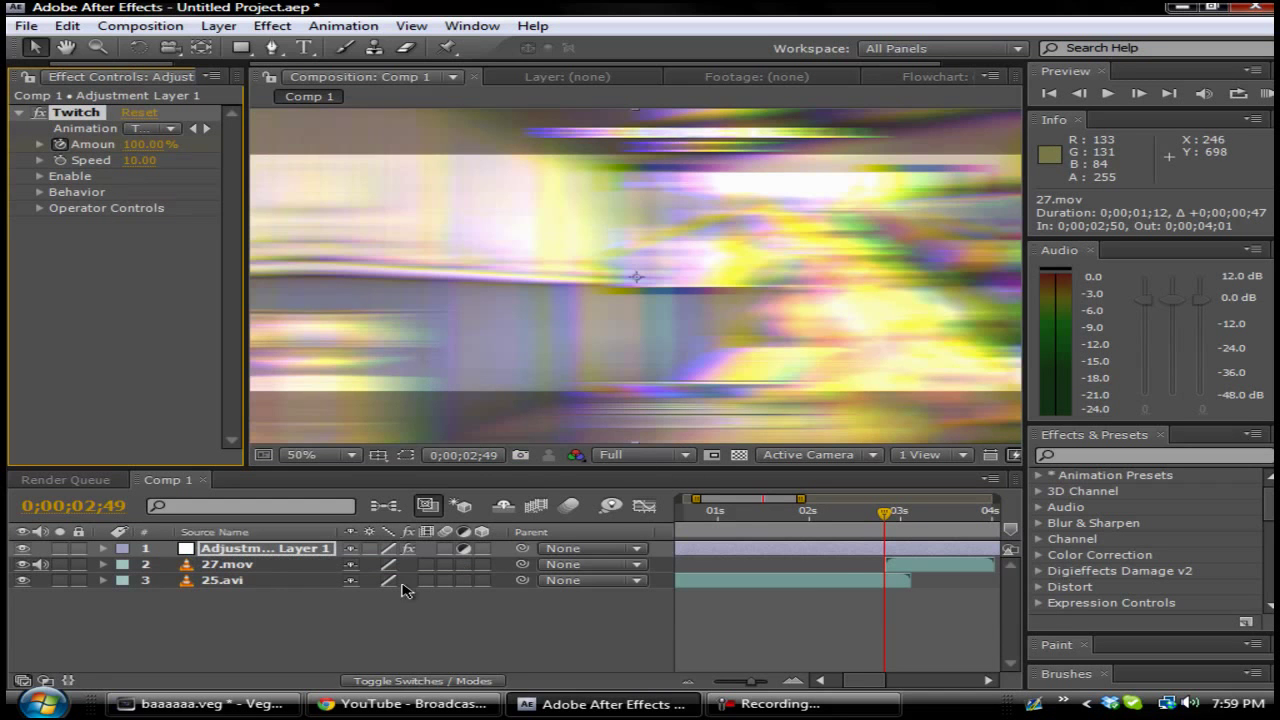
{"action": "left_click", "coordinate": [754, 518]}
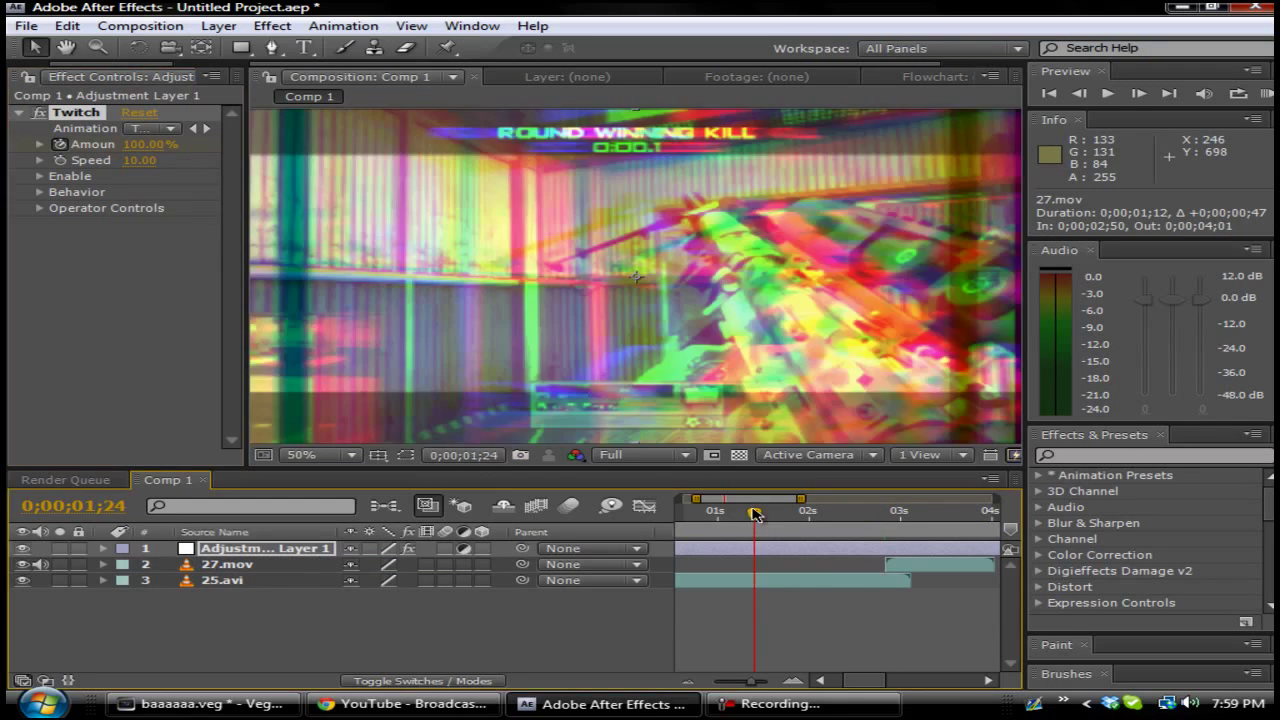
{"action": "left_click", "coordinate": [866, 514]}
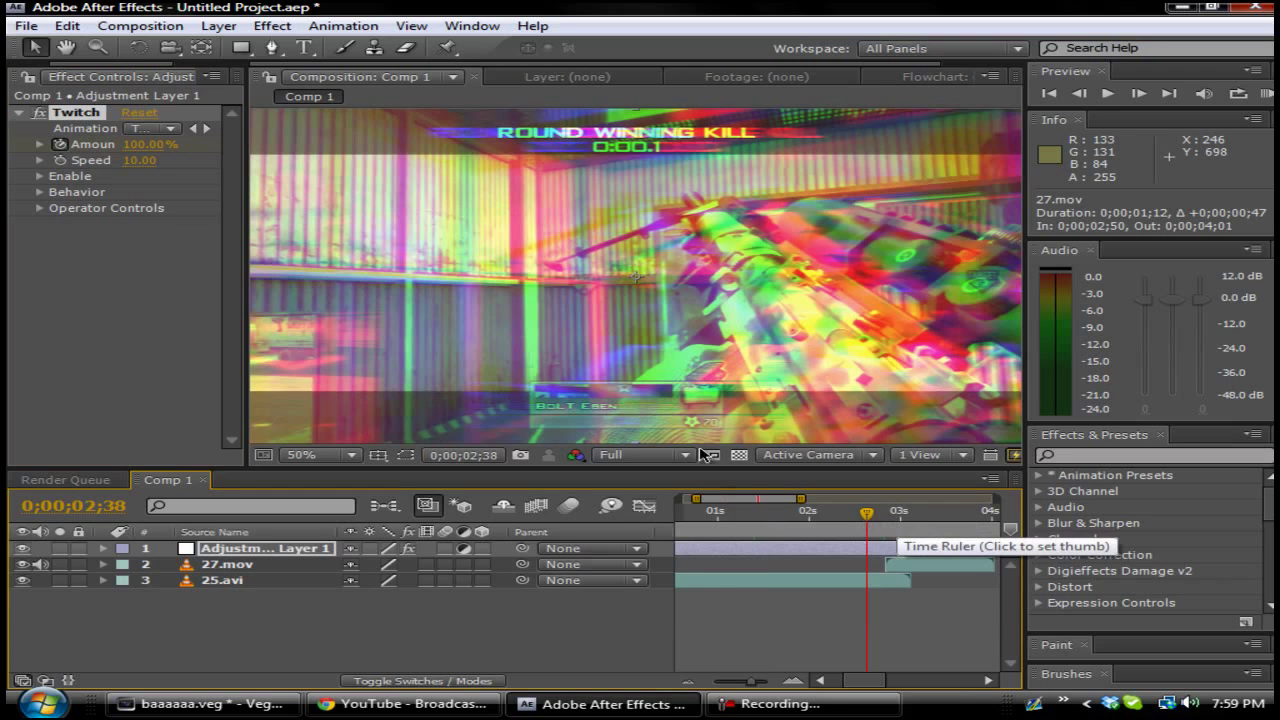
Step: Examine the Twitch effect's Enable options and its Operator Controls for blur, color, light, scale, slide and time
{"action": "left_click_drag", "start_coordinate": [249, 258], "coordinate": [465, 261]}
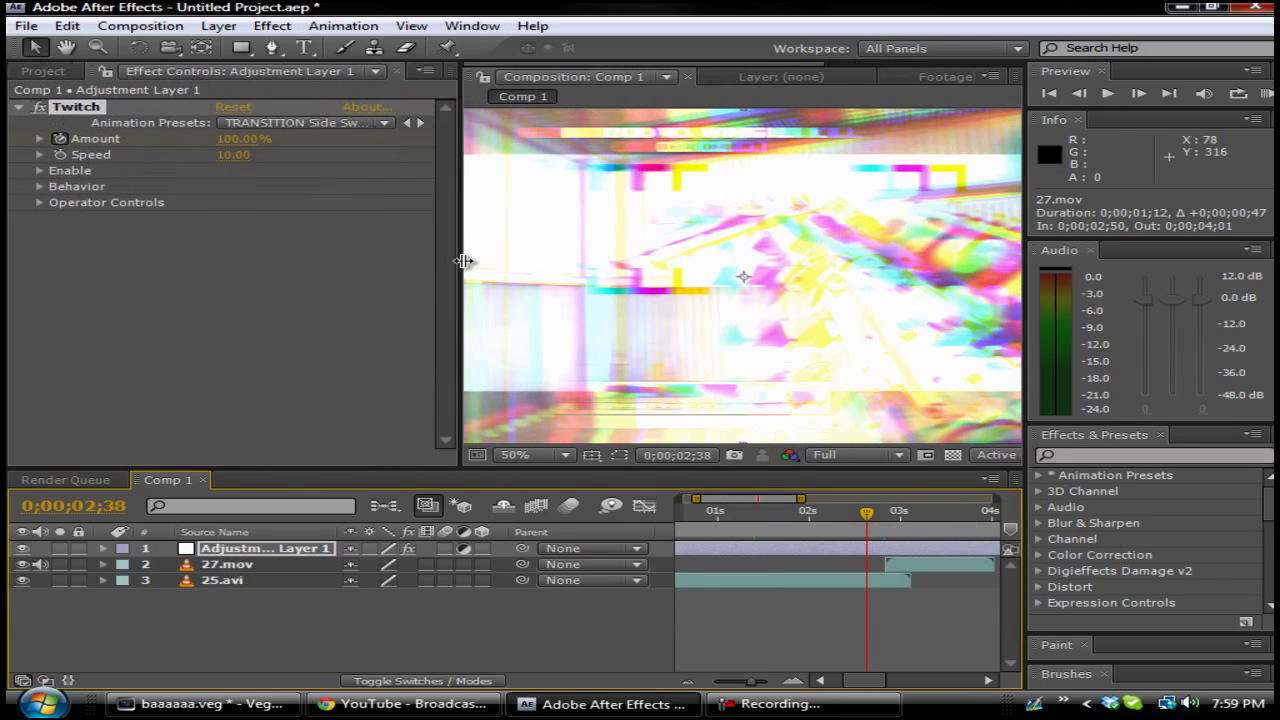
{"action": "left_click", "coordinate": [41, 171]}
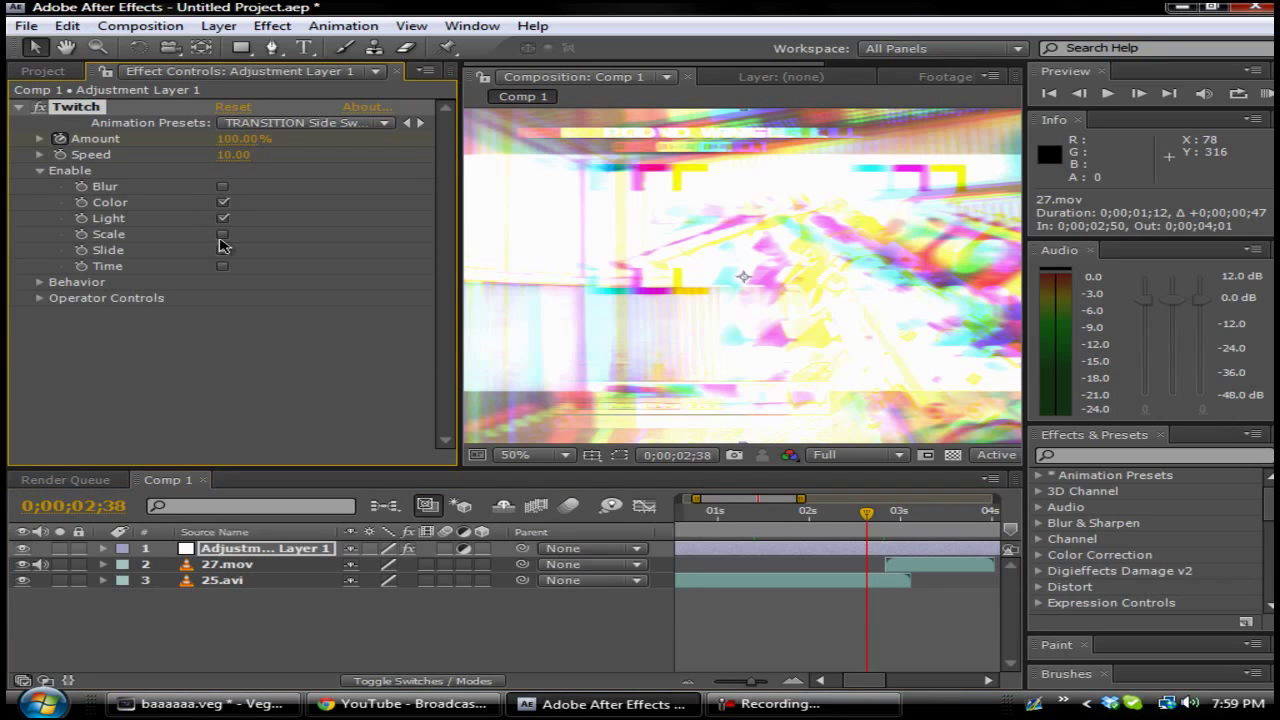
{"action": "left_click", "coordinate": [42, 278]}
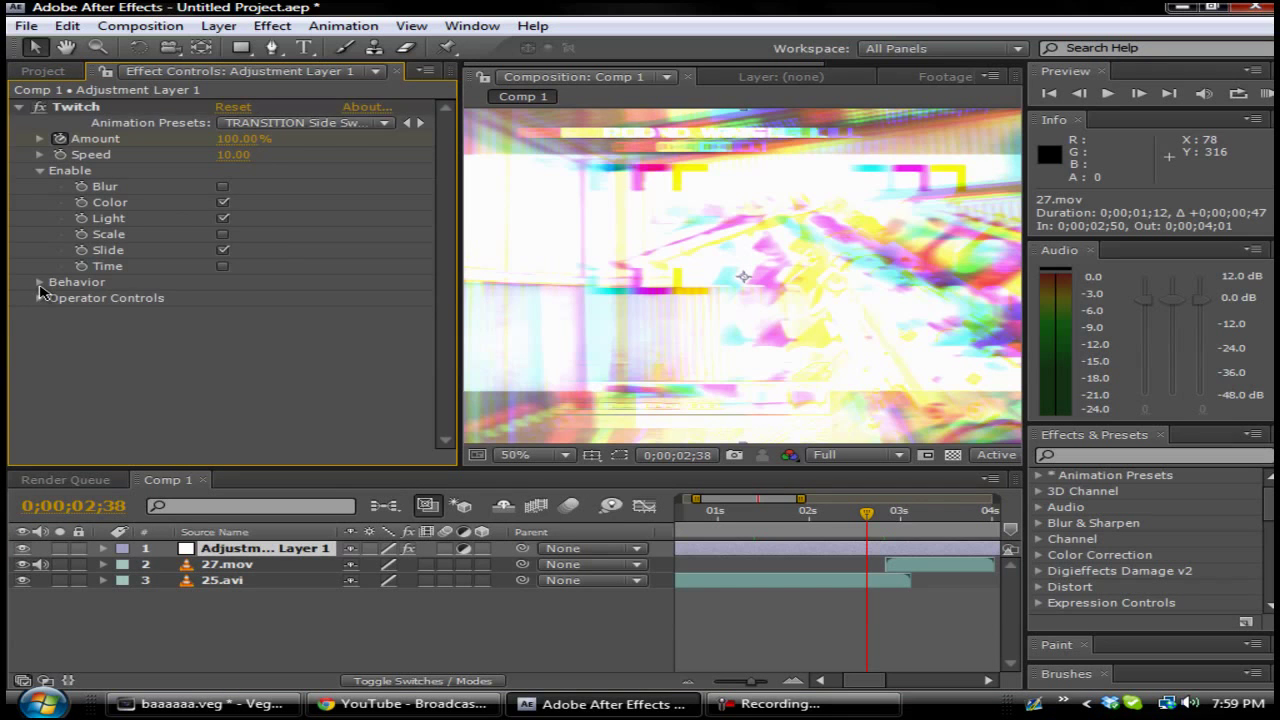
{"action": "left_click", "coordinate": [40, 298]}
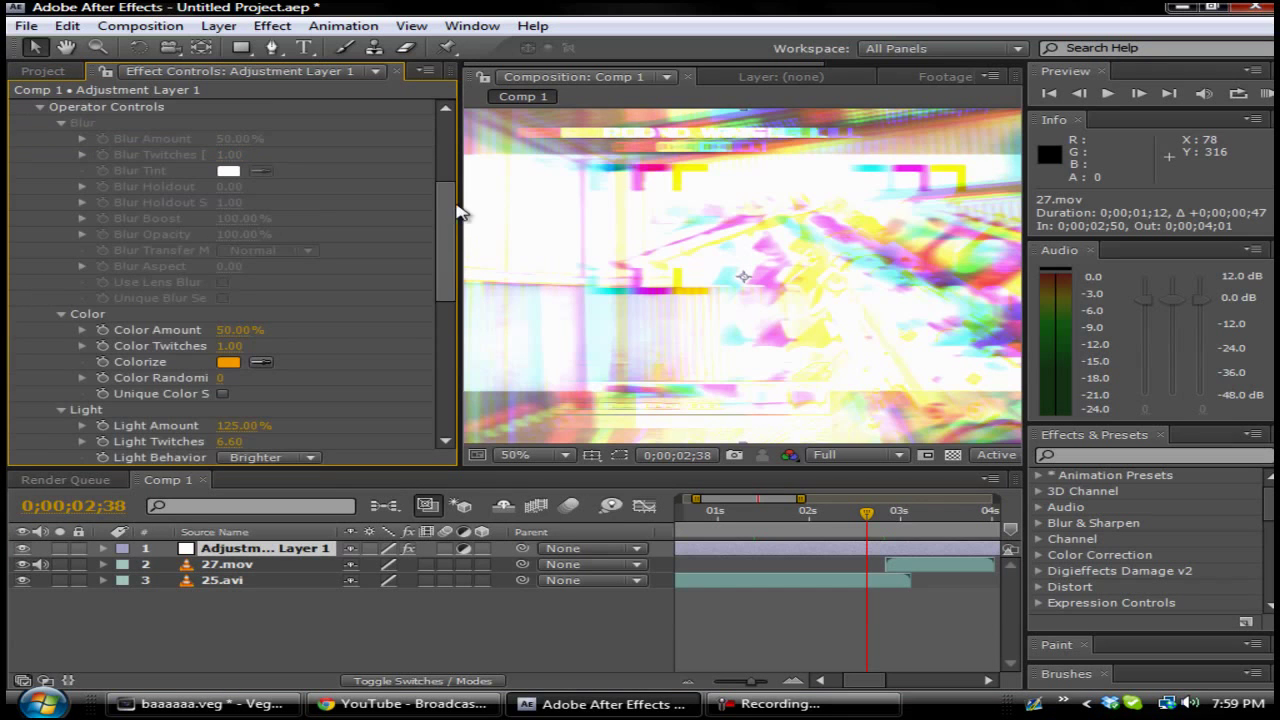
{"action": "scroll", "coordinate": [446, 240], "scroll_direction": "down", "scroll_amount": 5}
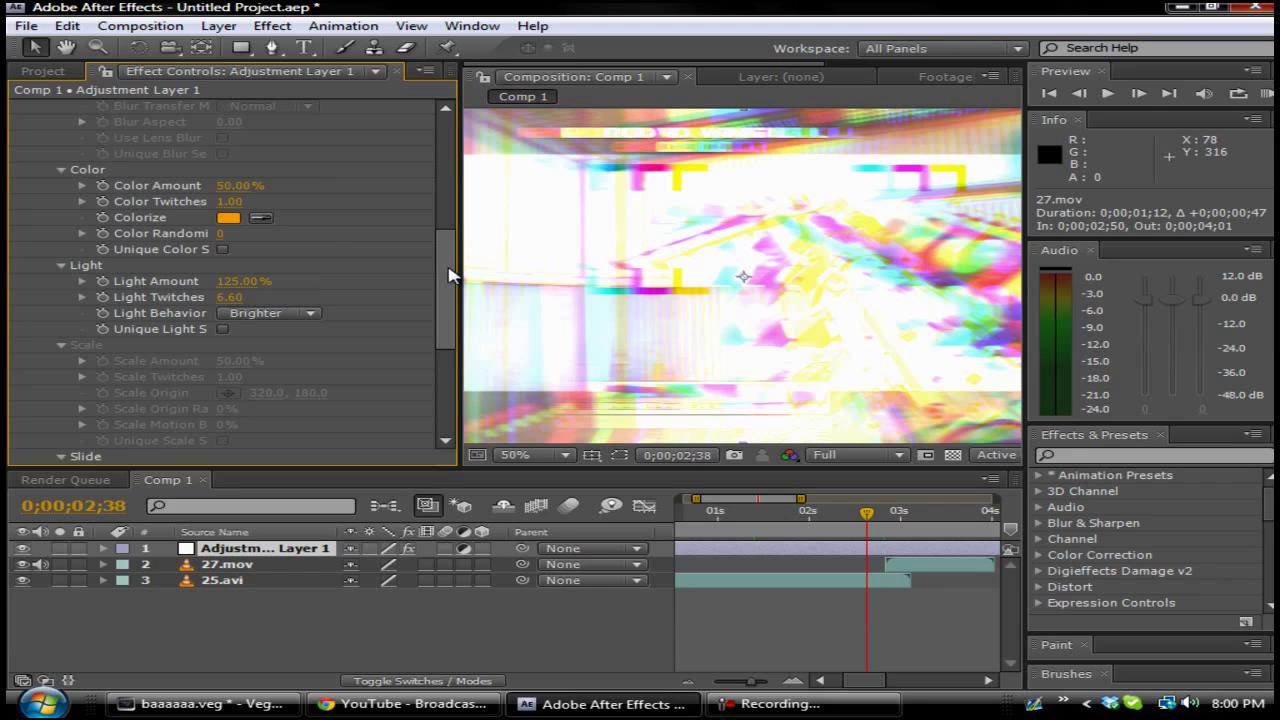
{"action": "left_click_drag", "start_coordinate": [450, 275], "coordinate": [447, 344]}
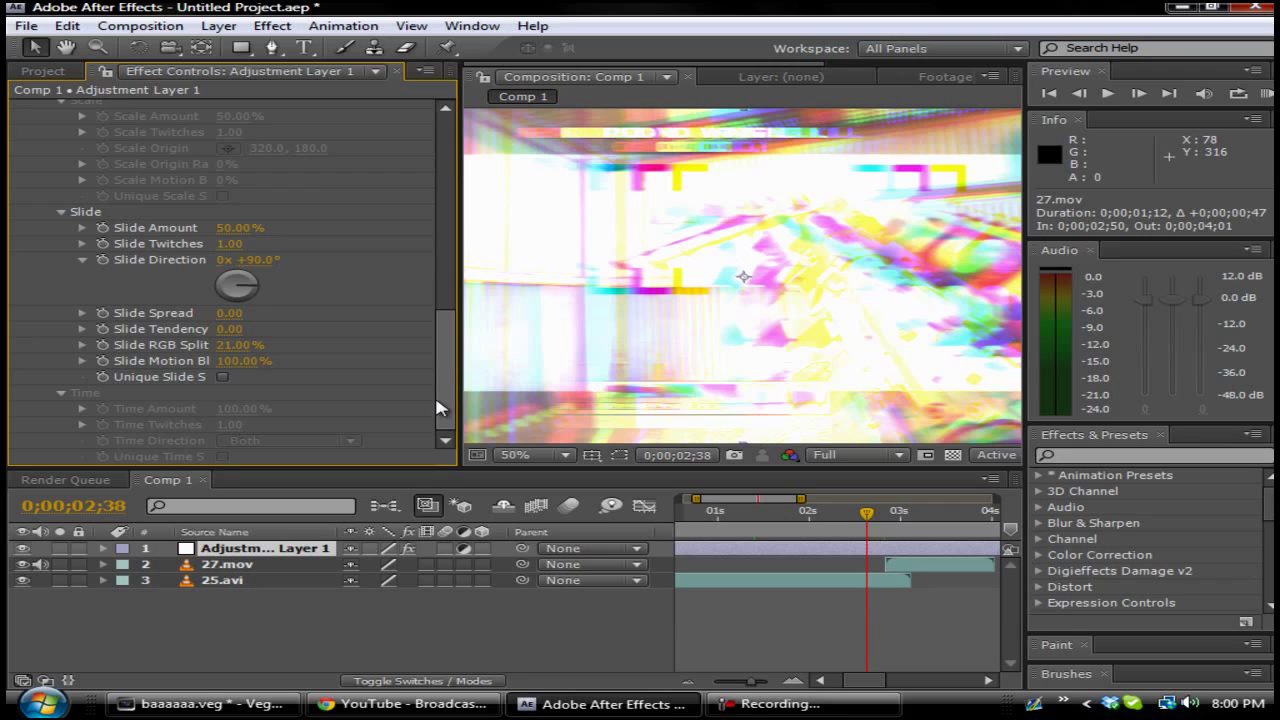
{"action": "scroll", "coordinate": [445, 390], "scroll_direction": "up", "scroll_amount": 10}
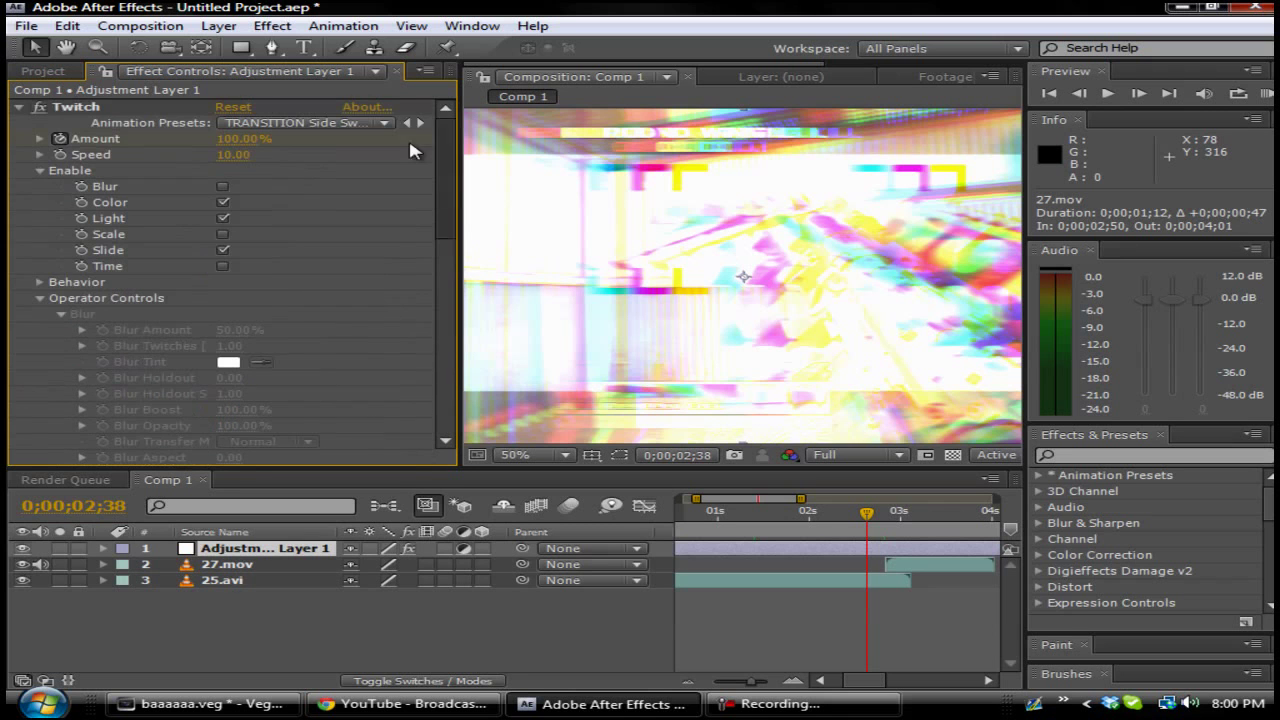
{"action": "left_click", "coordinate": [41, 172]}
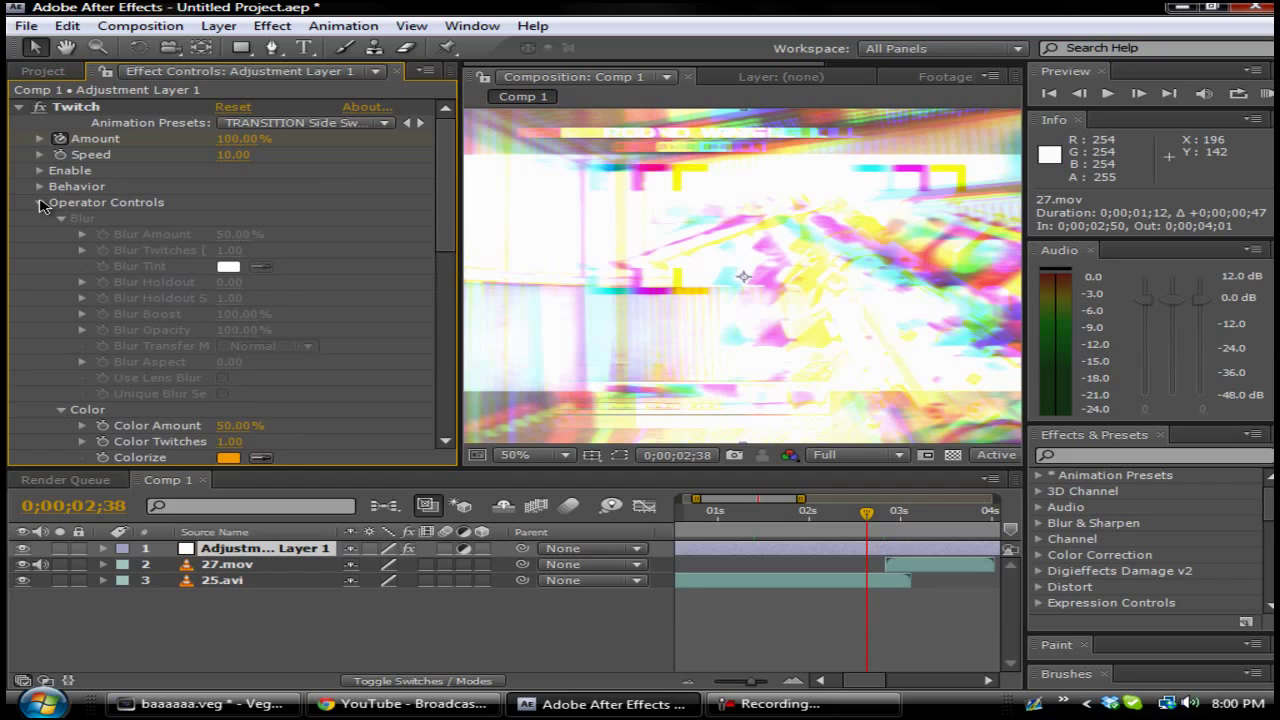
{"action": "left_click", "coordinate": [41, 203]}
Step: Reveal the adjustment layer's Twitch properties in the timeline and keyframe Amount at 0% at 0;00;00;00
{"action": "left_click", "coordinate": [104, 549]}
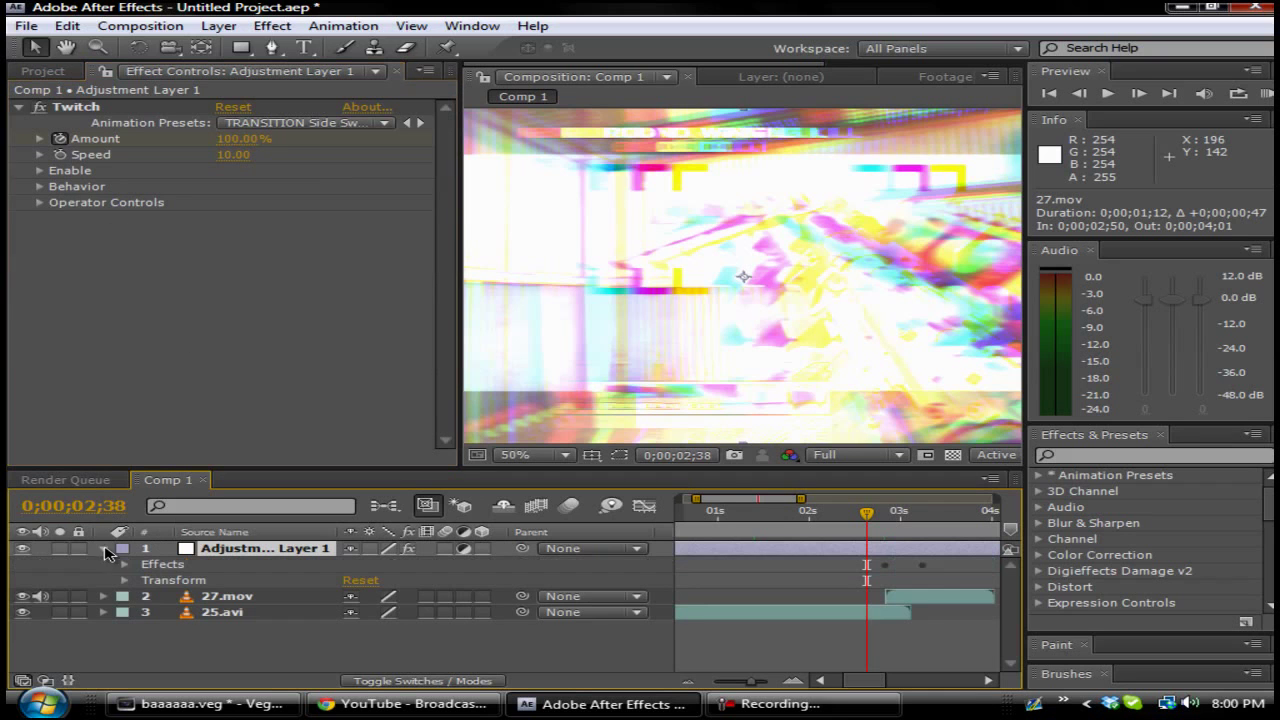
{"action": "left_click", "coordinate": [124, 565]}
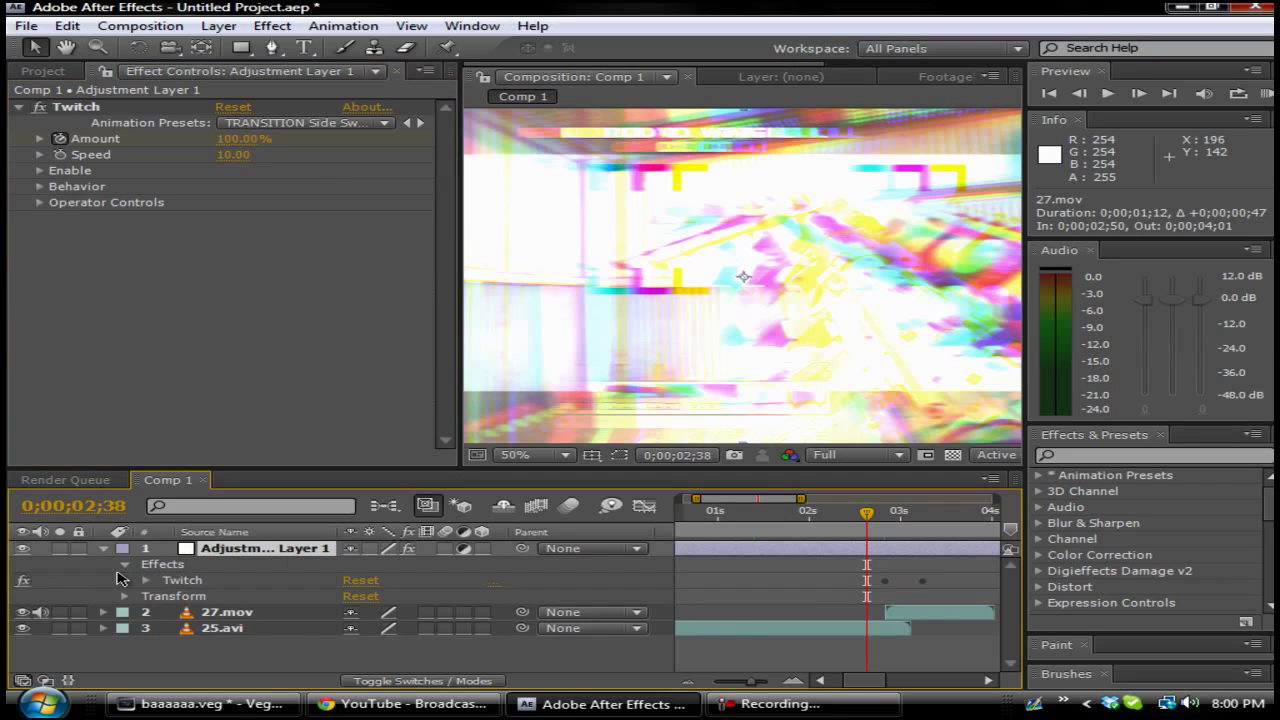
{"action": "left_click", "coordinate": [147, 581]}
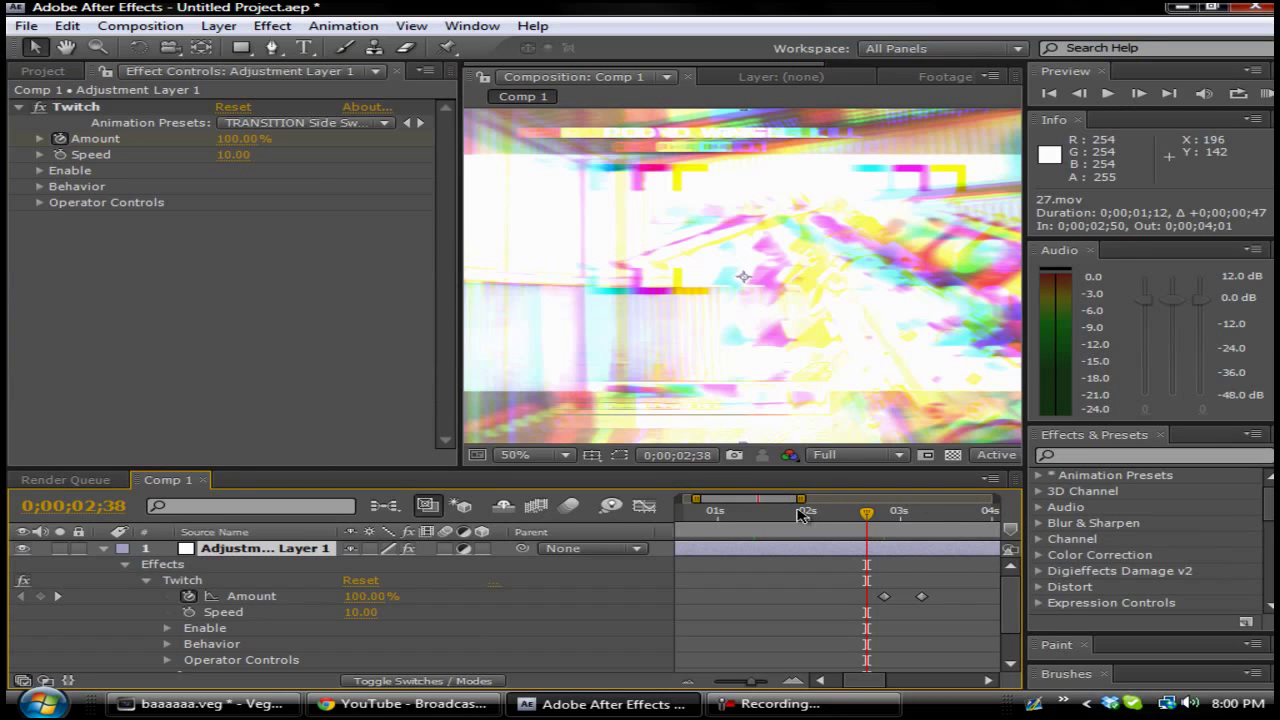
{"action": "scroll", "coordinate": [1008, 610], "scroll_direction": "down", "scroll_amount": 2}
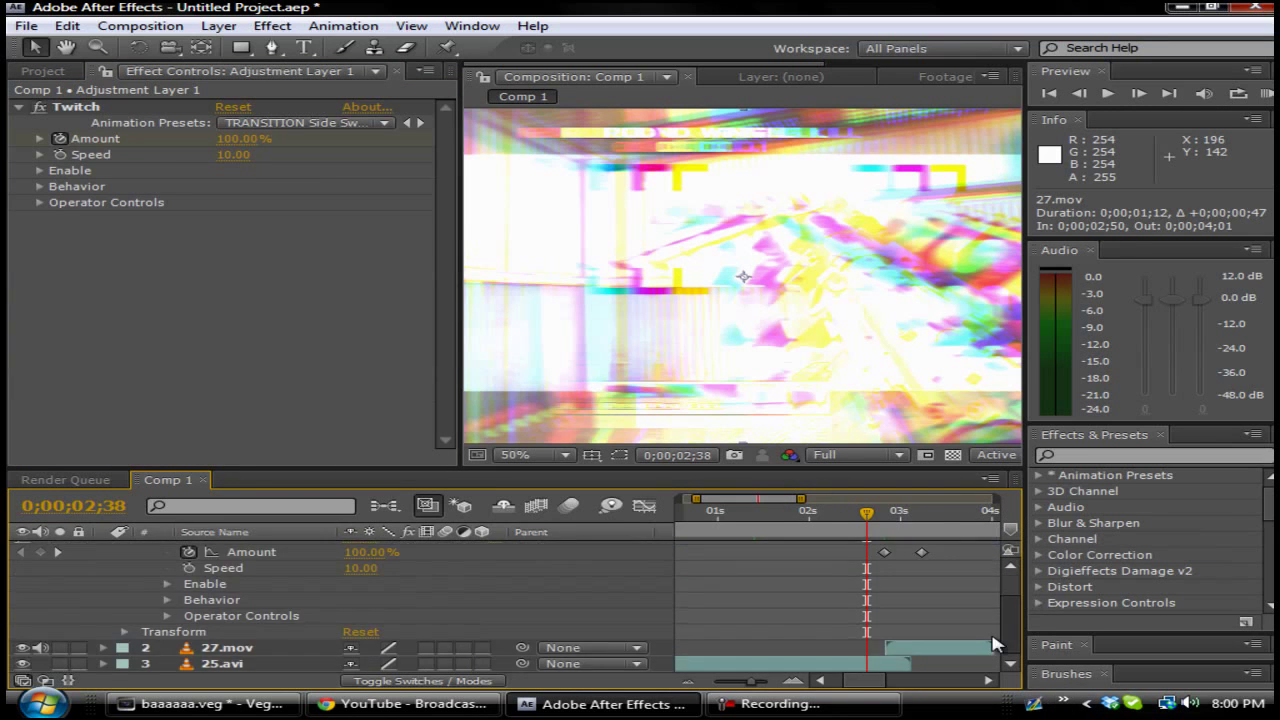
{"action": "left_click_drag", "start_coordinate": [868, 522], "coordinate": [660, 520]}
{"action": "left_click_drag", "start_coordinate": [458, 380], "coordinate": [136, 364]}
{"action": "mouse_move", "coordinate": [683, 513]}
{"action": "left_mouse_down"}
{"action": "mouse_move", "coordinate": [722, 520]}
{"action": "mouse_move", "coordinate": [681, 517]}
{"action": "left_mouse_up"}
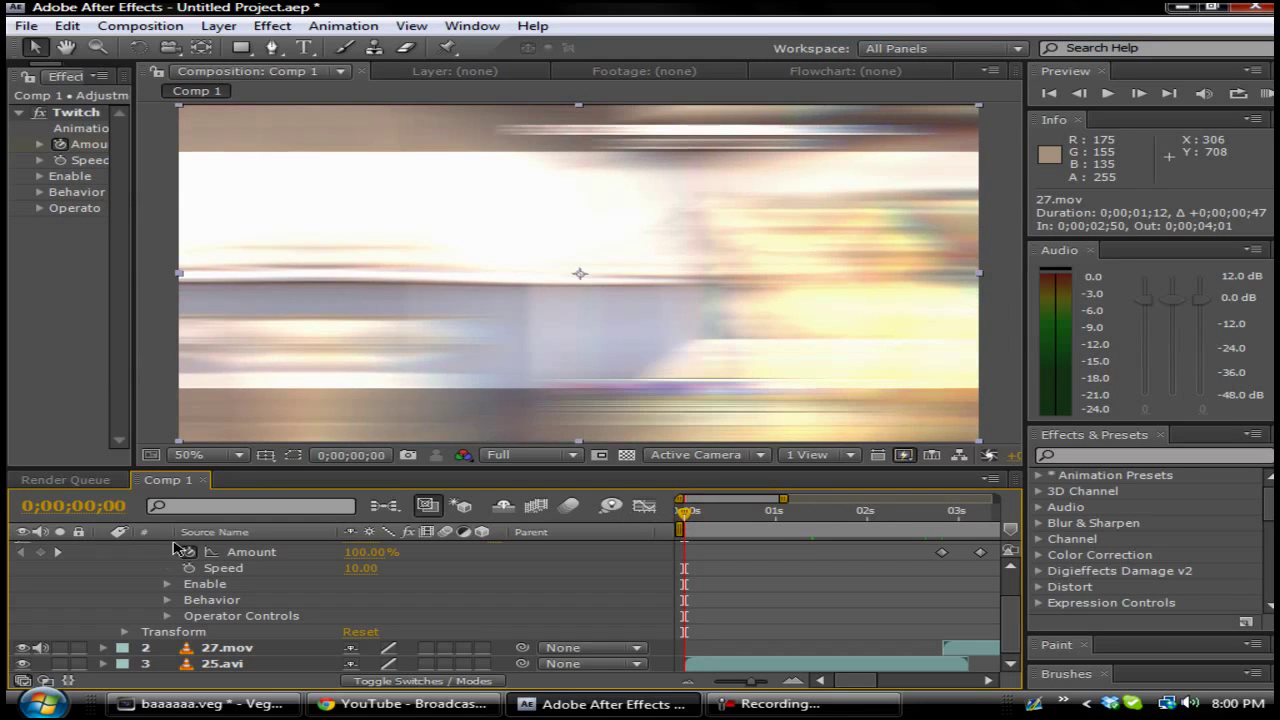
{"action": "left_click", "coordinate": [371, 553]}
{"action": "type", "text": "0"}
{"action": "key", "text": "Return"}
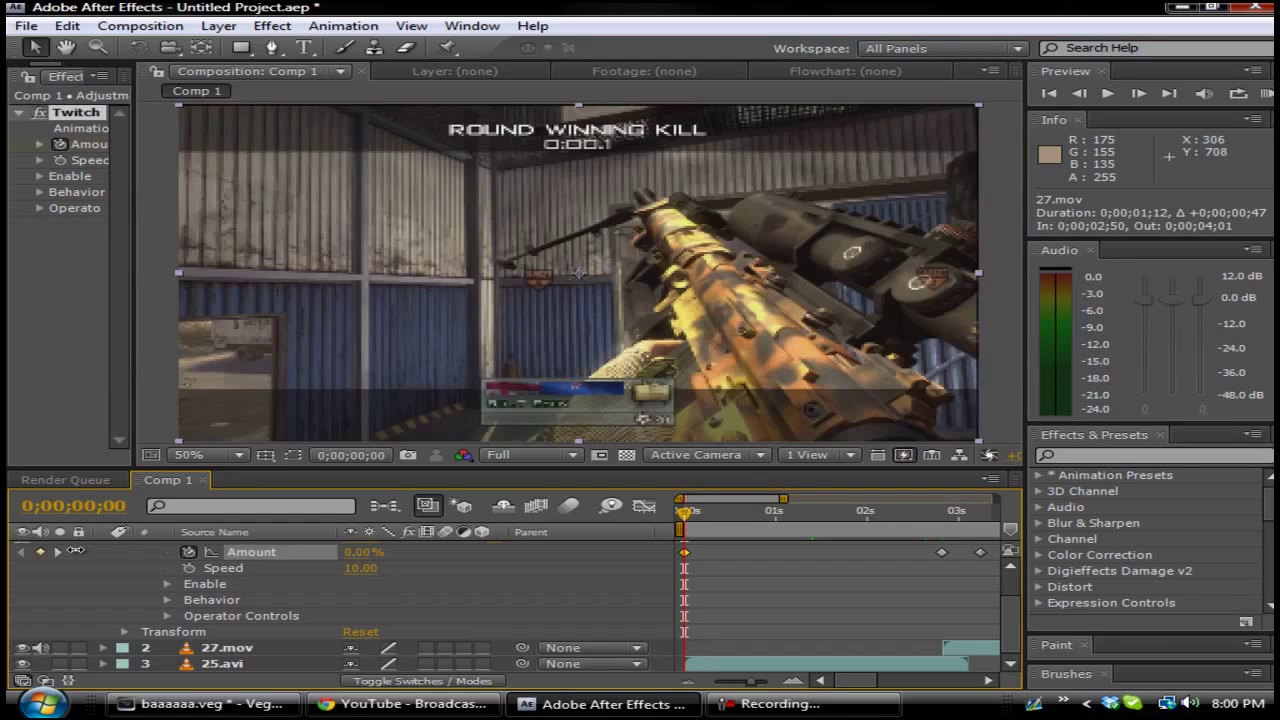
Step: Keyframe Twitch Amount at 0% just before the cut, with the 100% keyframe moved to 0;00;02;44 and the final keyframe to 0;00;03;04
{"action": "left_click_drag", "start_coordinate": [688, 519], "coordinate": [925, 521]}
{"action": "left_click", "coordinate": [940, 552]}
{"action": "left_click_drag", "start_coordinate": [361, 558], "coordinate": [8, 580]}
{"action": "left_click_drag", "start_coordinate": [922, 520], "coordinate": [970, 530]}
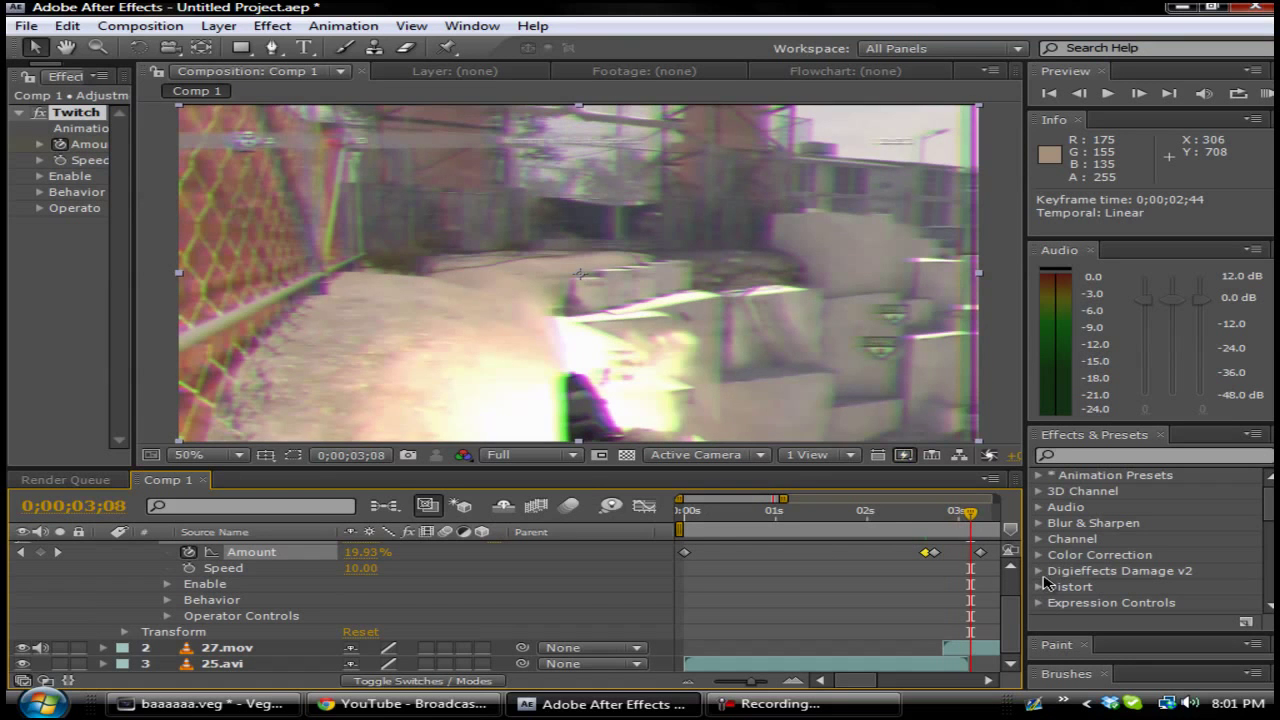
{"action": "left_click_drag", "start_coordinate": [921, 553], "coordinate": [1004, 557]}
Step: Trim the work area to end at 0;00;04;01, where the 27.mov layer ends
{"action": "mouse_move", "coordinate": [753, 681]}
{"action": "left_mouse_down"}
{"action": "mouse_move", "coordinate": [723, 684]}
{"action": "mouse_move", "coordinate": [755, 682]}
{"action": "left_mouse_up"}
{"action": "mouse_move", "coordinate": [838, 514]}
{"action": "left_mouse_down"}
{"action": "mouse_move", "coordinate": [817, 516]}
{"action": "mouse_move", "coordinate": [828, 520]}
{"action": "left_mouse_up"}
{"action": "left_click_drag", "start_coordinate": [756, 684], "coordinate": [713, 684]}
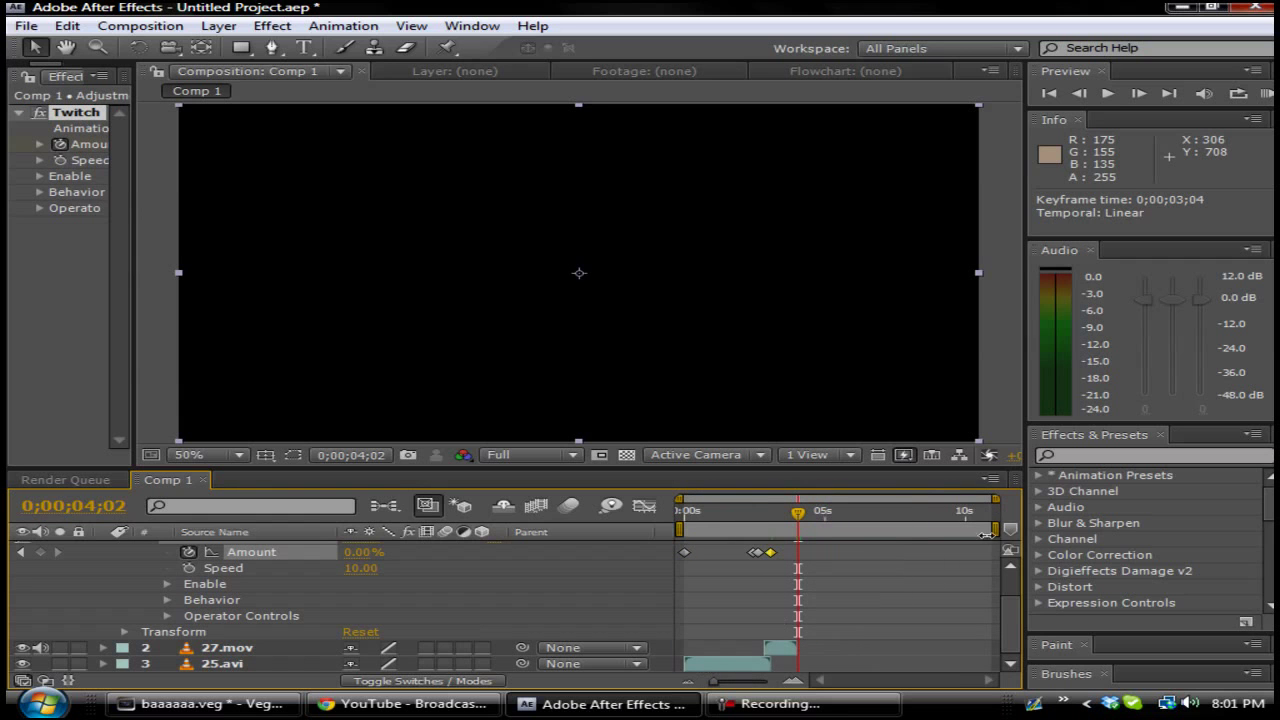
{"action": "left_click_drag", "start_coordinate": [921, 528], "coordinate": [803, 528]}
{"action": "left_click_drag", "start_coordinate": [713, 684], "coordinate": [761, 684]}
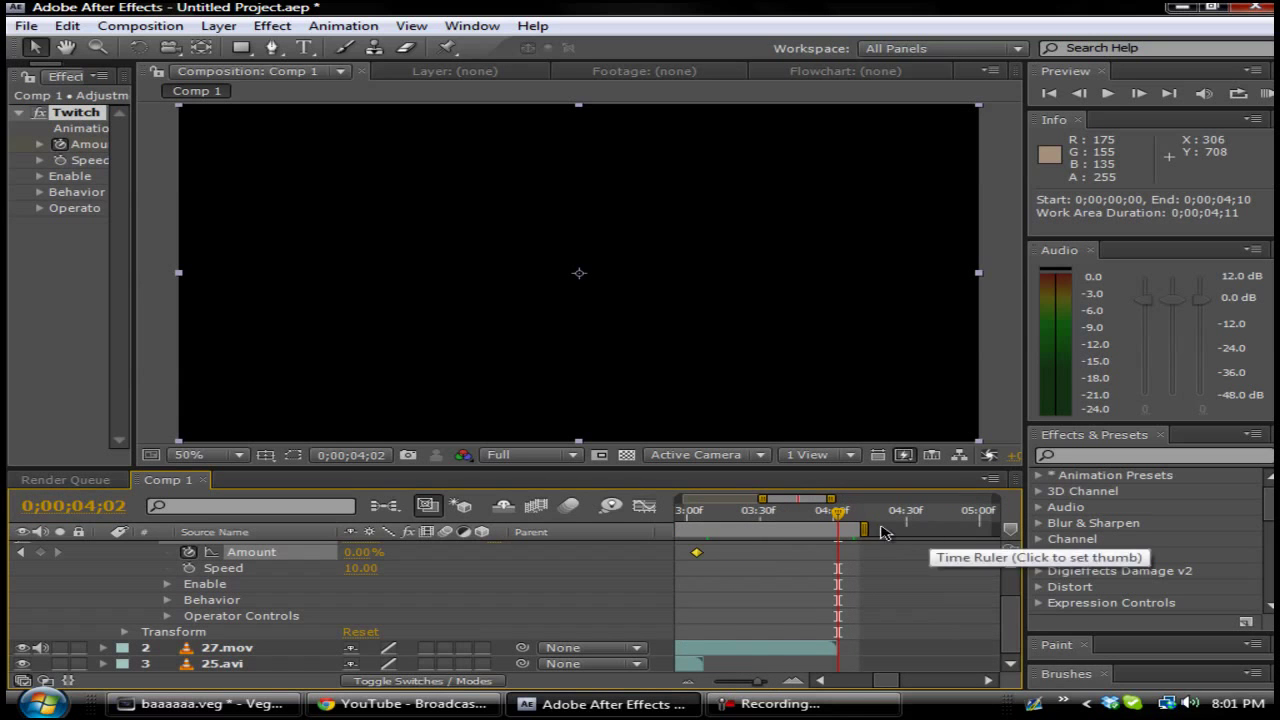
{"action": "left_click_drag", "start_coordinate": [863, 528], "coordinate": [838, 533]}
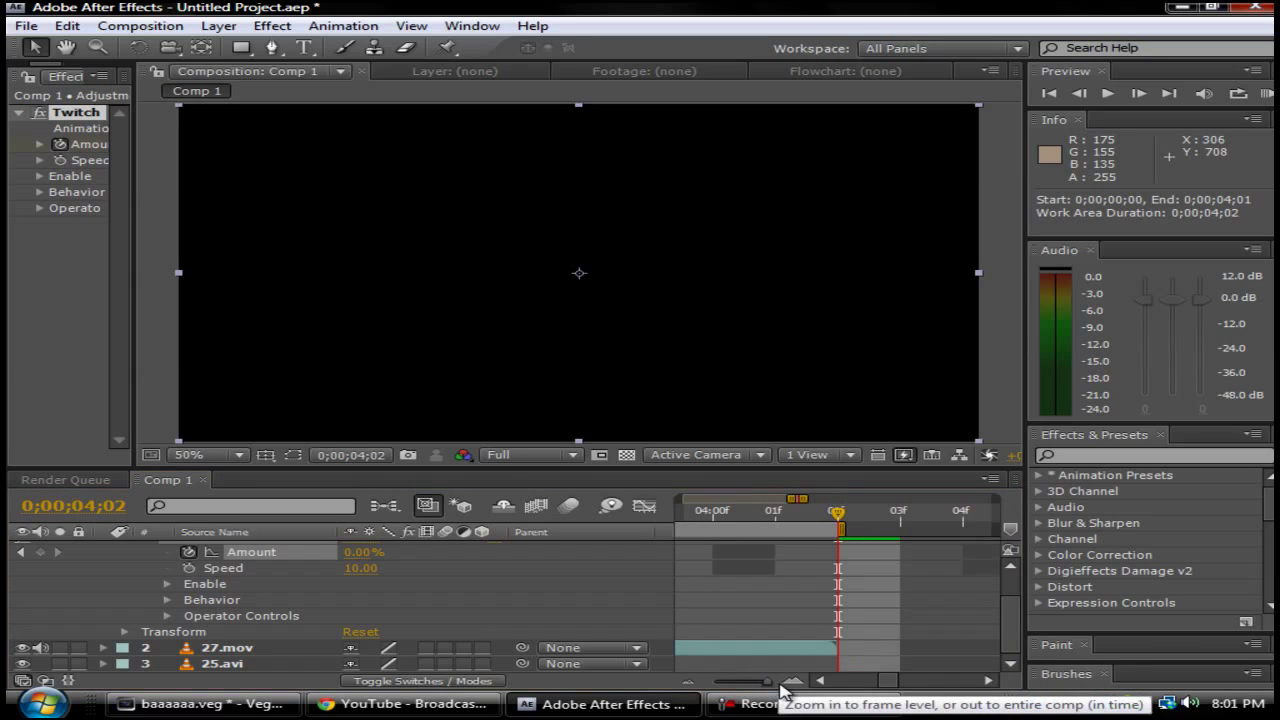
Step: Add Comp 1 to the render queue, set its output file to 28.avi in New Folder (4), and start rendering
{"action": "left_click", "coordinate": [137, 22]}
{"action": "left_click", "coordinate": [250, 186]}
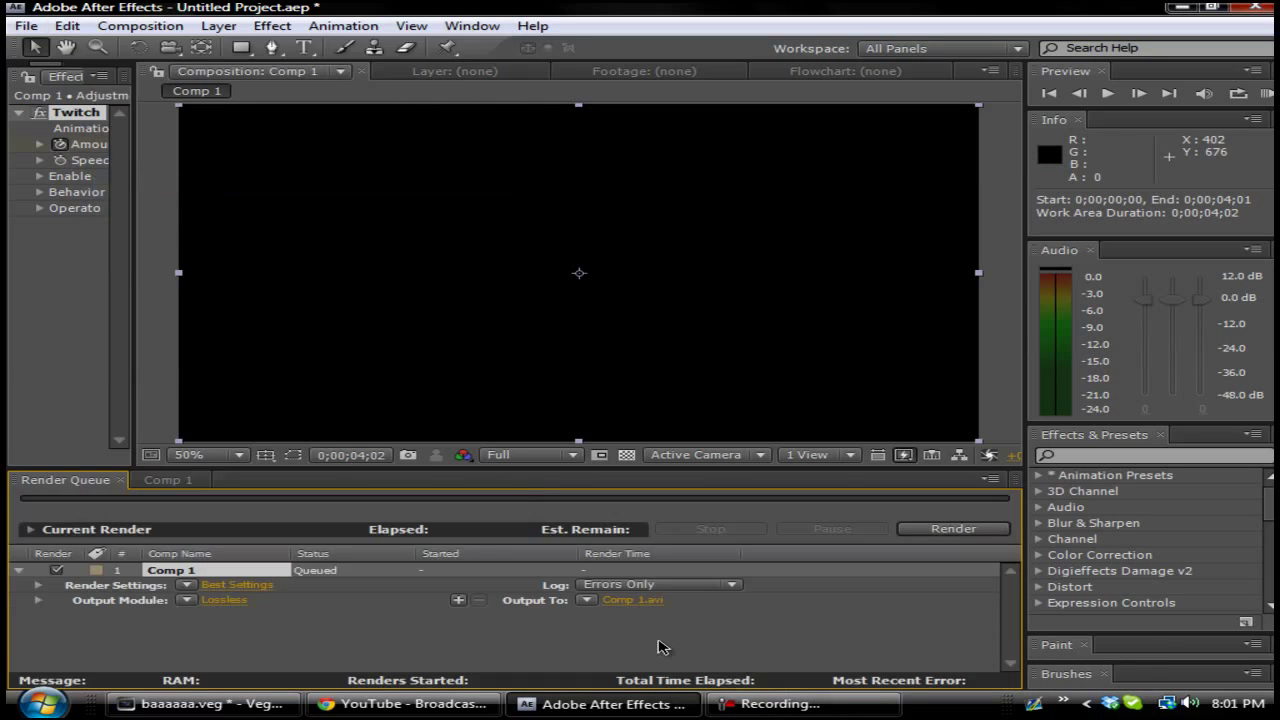
{"action": "left_click", "coordinate": [632, 600]}
{"action": "left_click_drag", "start_coordinate": [695, 245], "coordinate": [668, 500]}
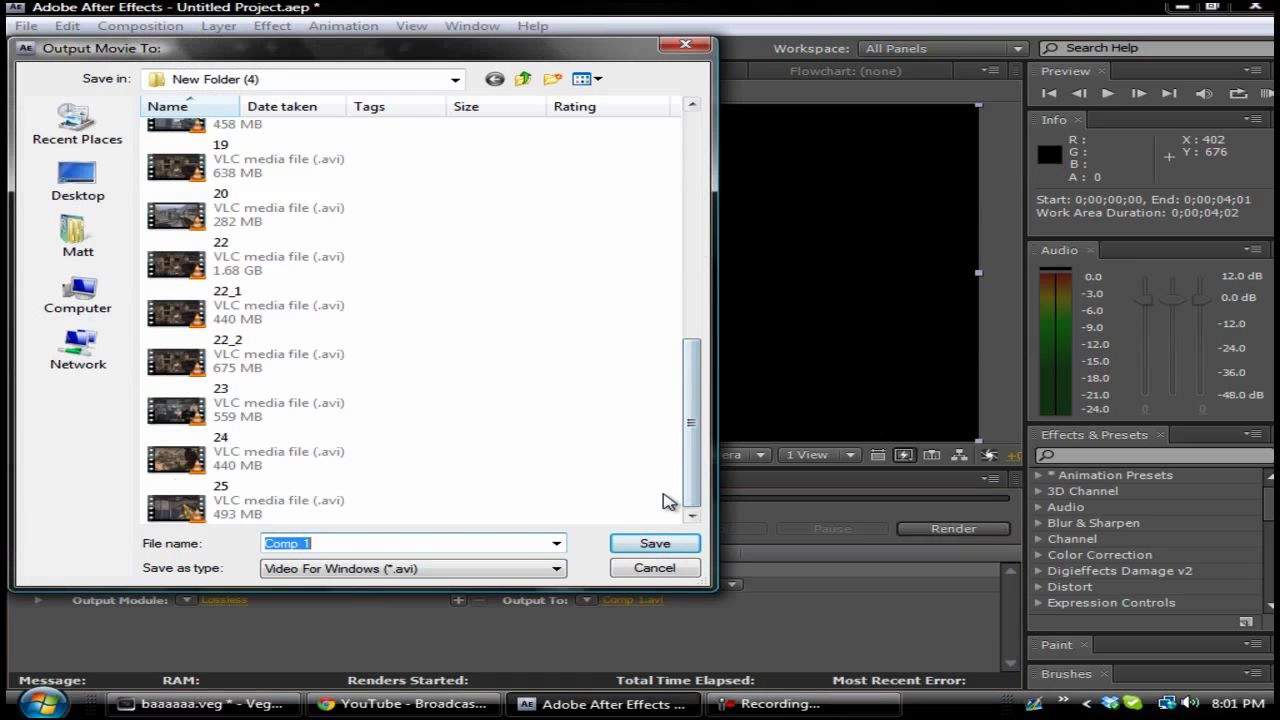
{"action": "type", "text": "28"}
{"action": "left_click", "coordinate": [645, 545]}
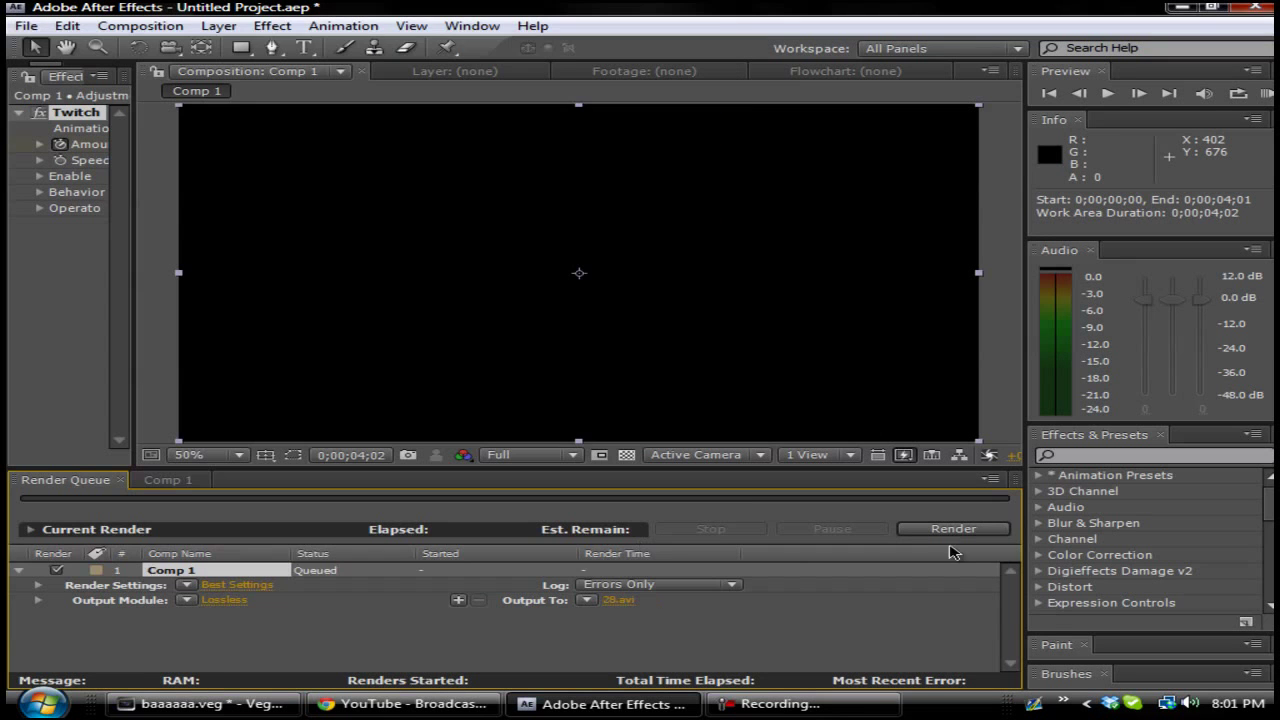
{"action": "left_click", "coordinate": [966, 535]}
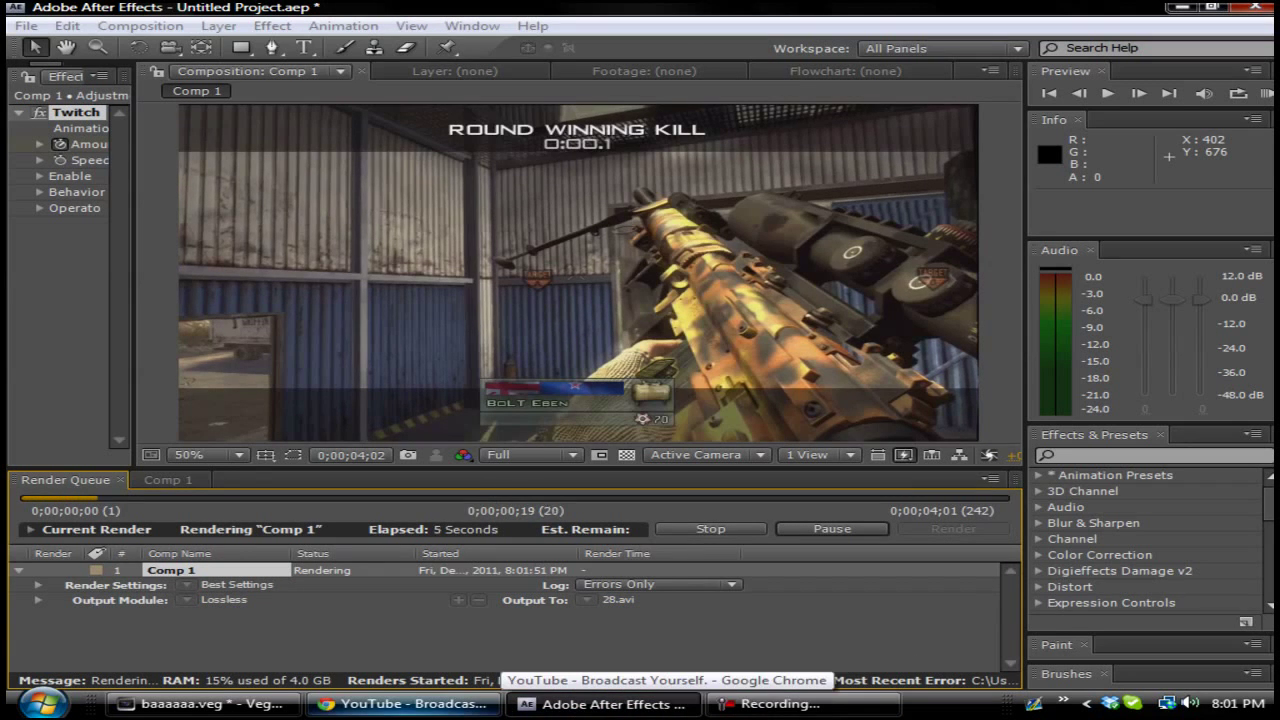
{"action": "left_click", "coordinate": [770, 703]}
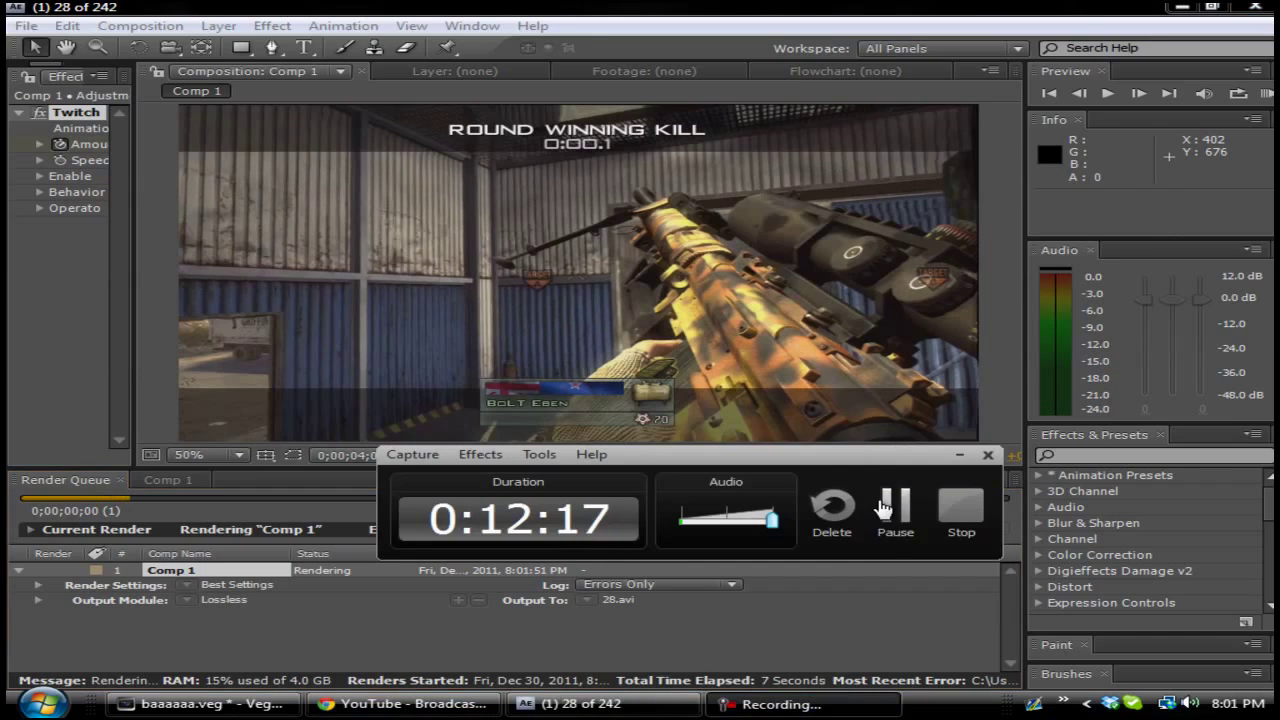
{"action": "left_click", "coordinate": [884, 508]}
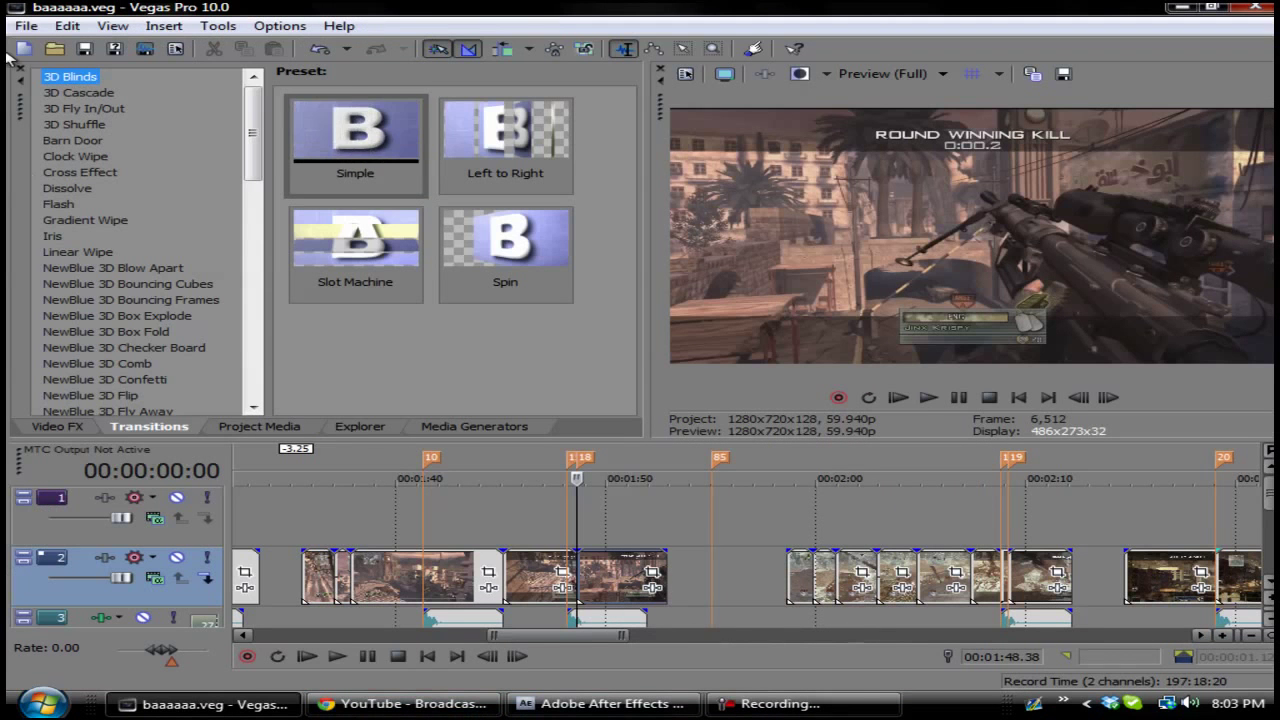
Step: Import the rendered clip 28.avi from New Folder (4) into the Vegas Pro project
{"action": "left_click", "coordinate": [25, 25]}
{"action": "mouse_move", "coordinate": [100, 206]}
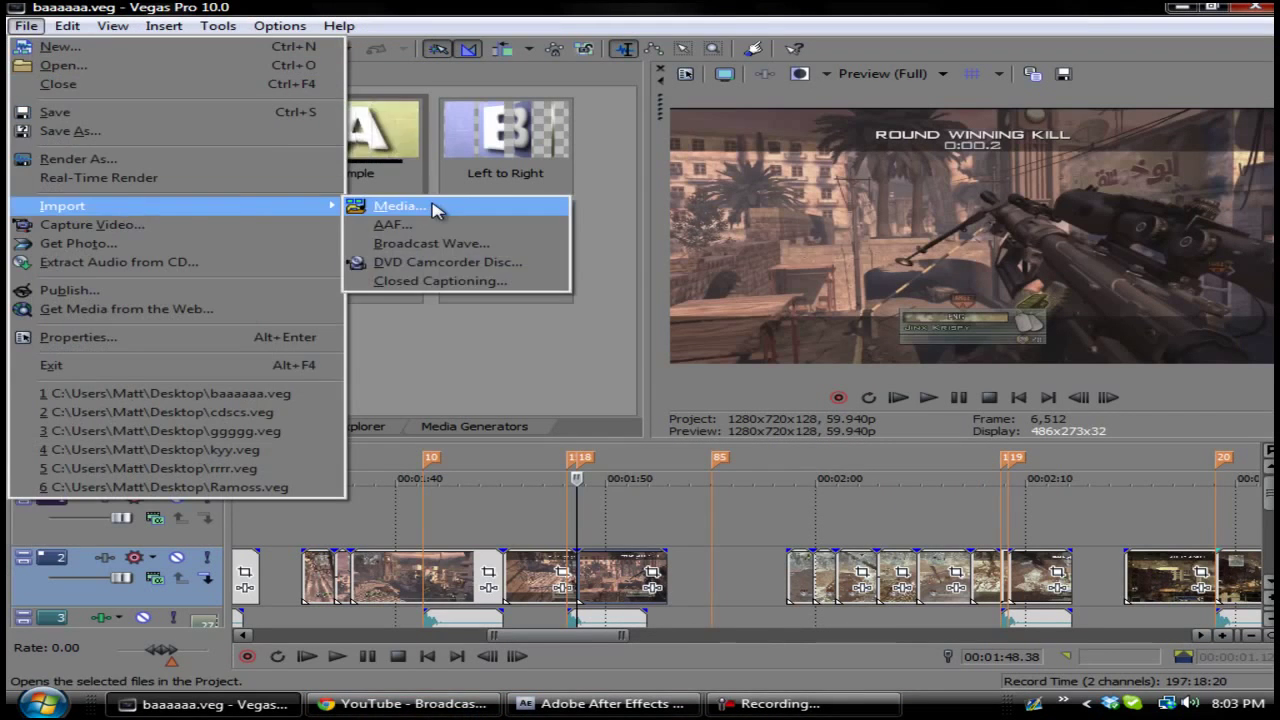
{"action": "left_click", "coordinate": [390, 206]}
{"action": "left_click_drag", "start_coordinate": [745, 148], "coordinate": [737, 343]}
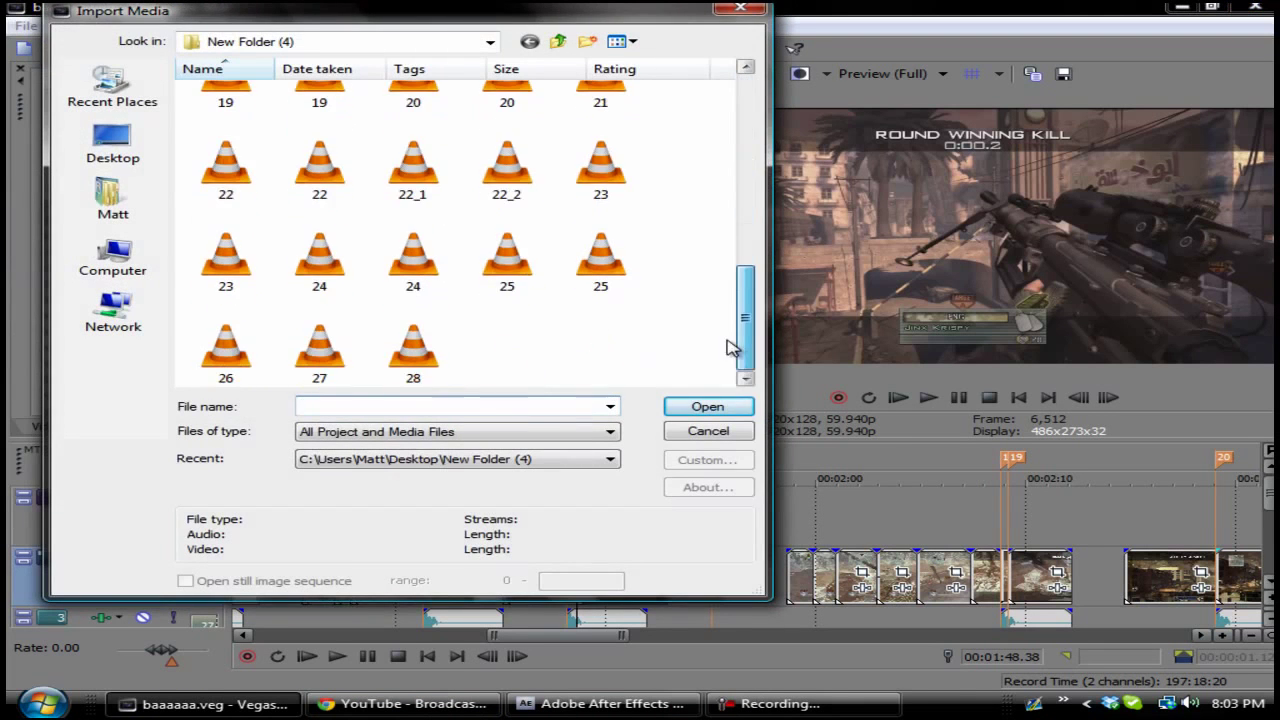
{"action": "double_click", "coordinate": [414, 345]}
Step: Place 28.avi on video track 1 at 00:00:44.54 and review its video event properties
{"action": "left_click_drag", "start_coordinate": [577, 635], "coordinate": [408, 616]}
{"action": "left_click", "coordinate": [590, 512]}
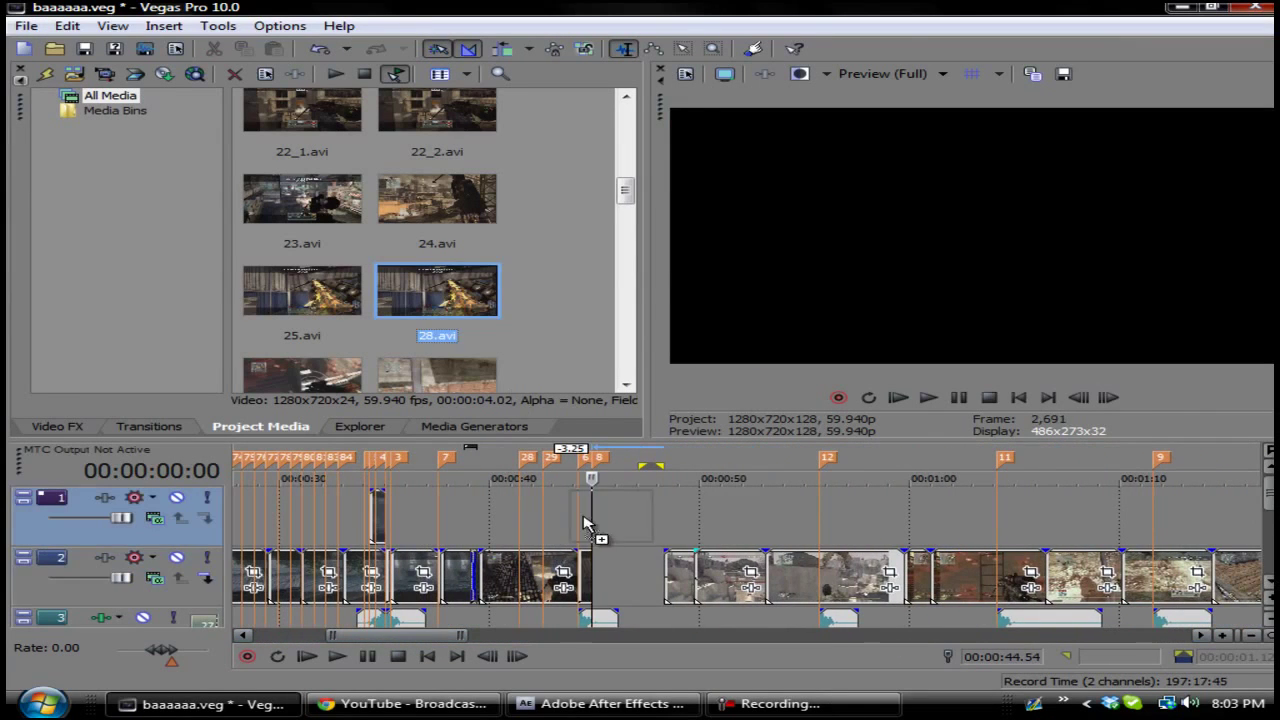
{"action": "right_click", "coordinate": [618, 527]}
{"action": "left_click", "coordinate": [690, 503]}
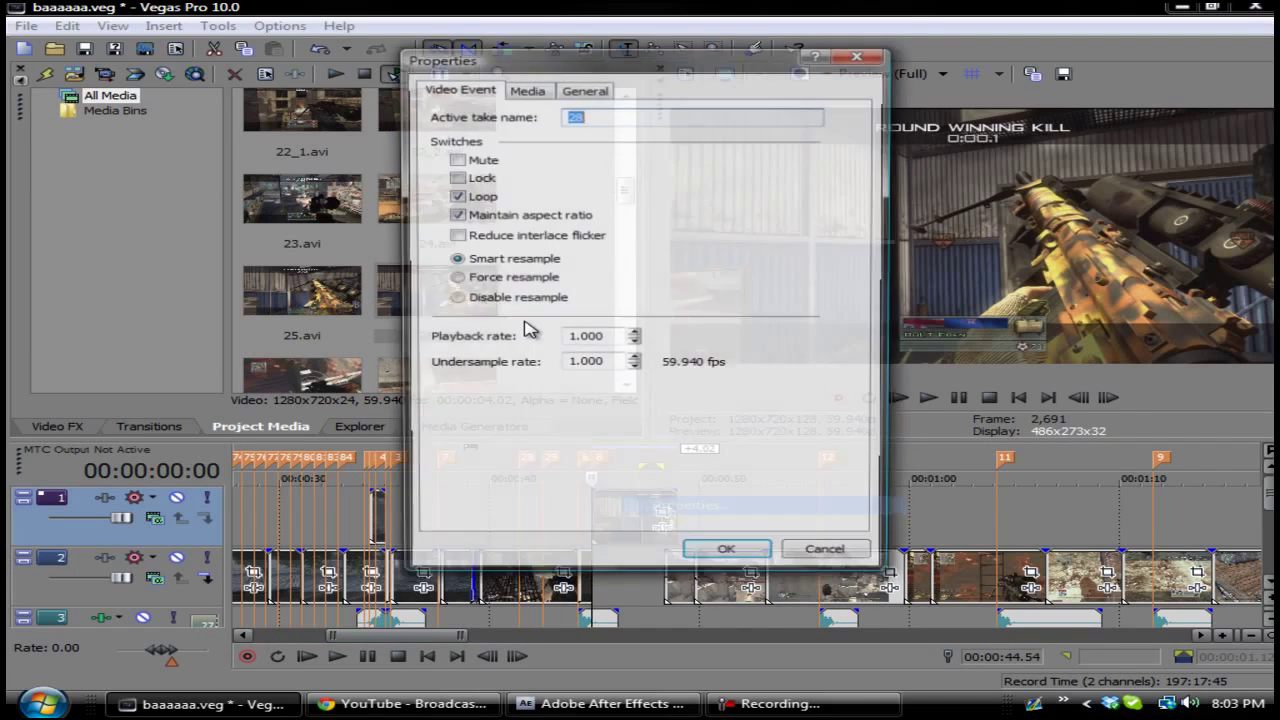
{"action": "left_click", "coordinate": [728, 558]}
Step: Play the timeline from 00:00:42.54 through the 28.avi clip to preview the Twitch transition
{"action": "left_click", "coordinate": [545, 526]}
{"action": "key", "text": "space"}
{"action": "left_click", "coordinate": [360, 657]}
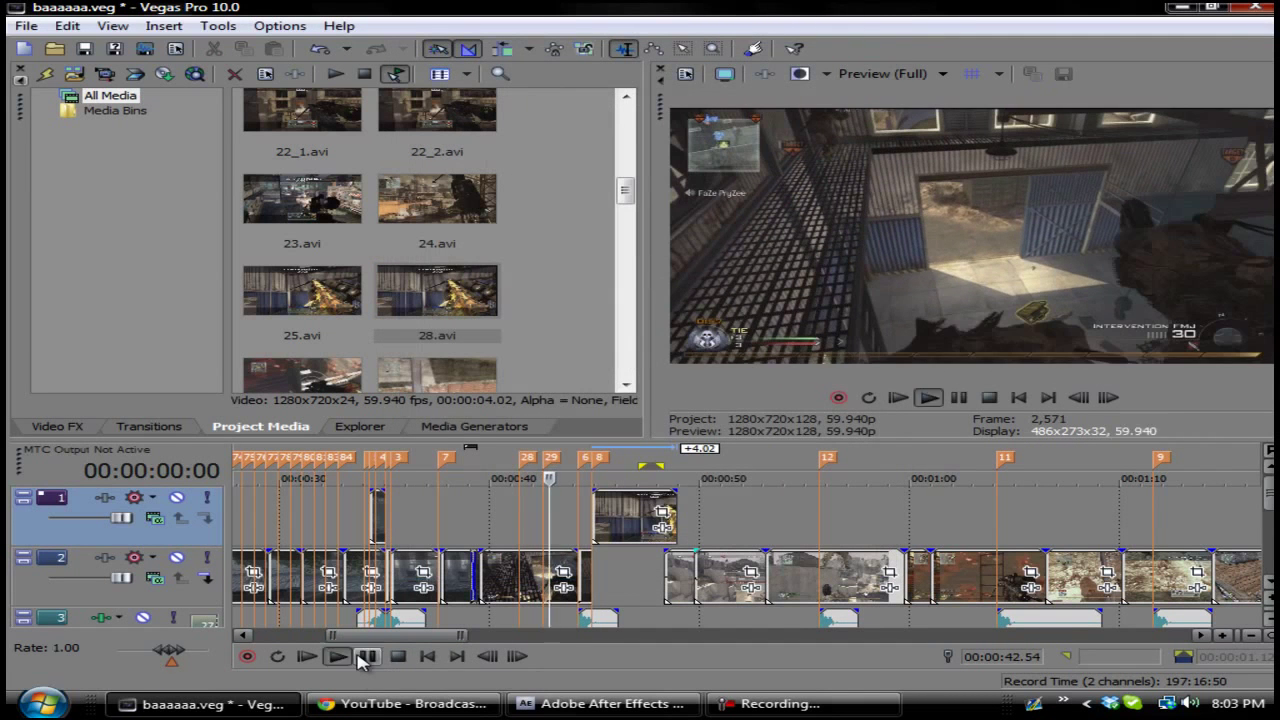
{"action": "left_click", "coordinate": [365, 656]}
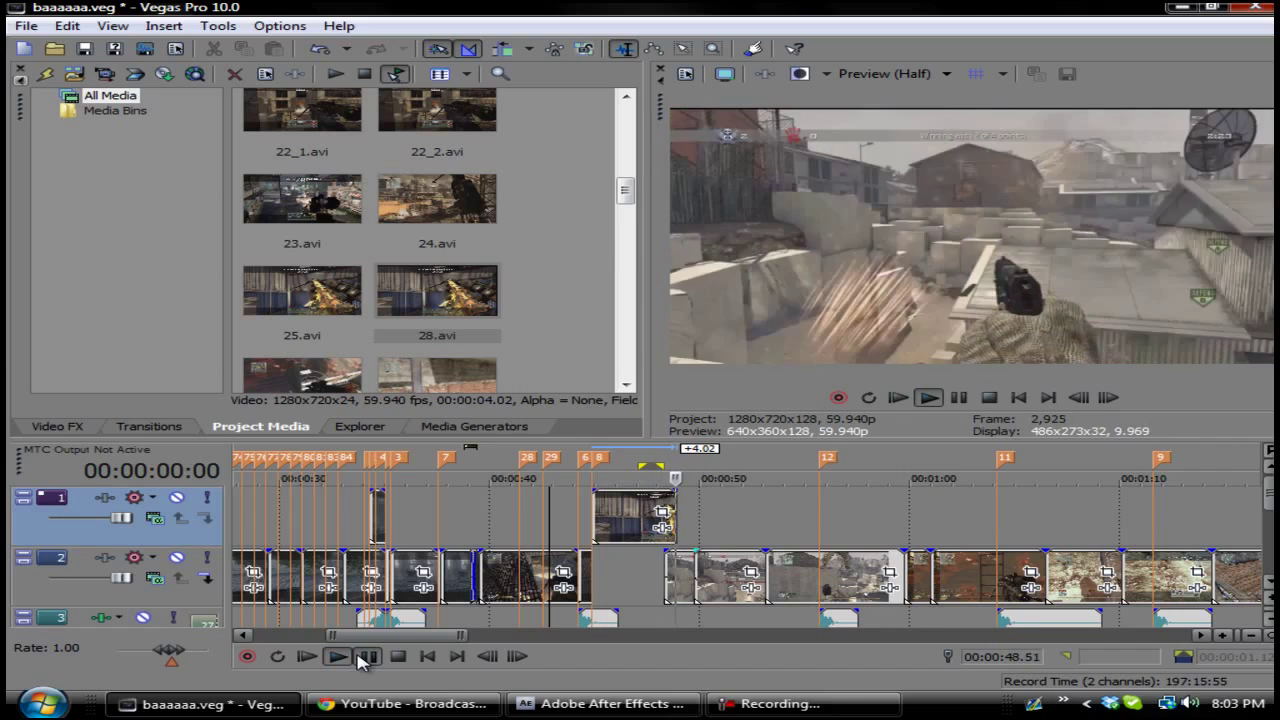
Step: Pause playback and move 28.avi from video track 1 into the gap on track 2, ending at 00:00:48.56 where the next clip begins
{"action": "left_click", "coordinate": [365, 656]}
{"action": "left_click", "coordinate": [365, 656]}
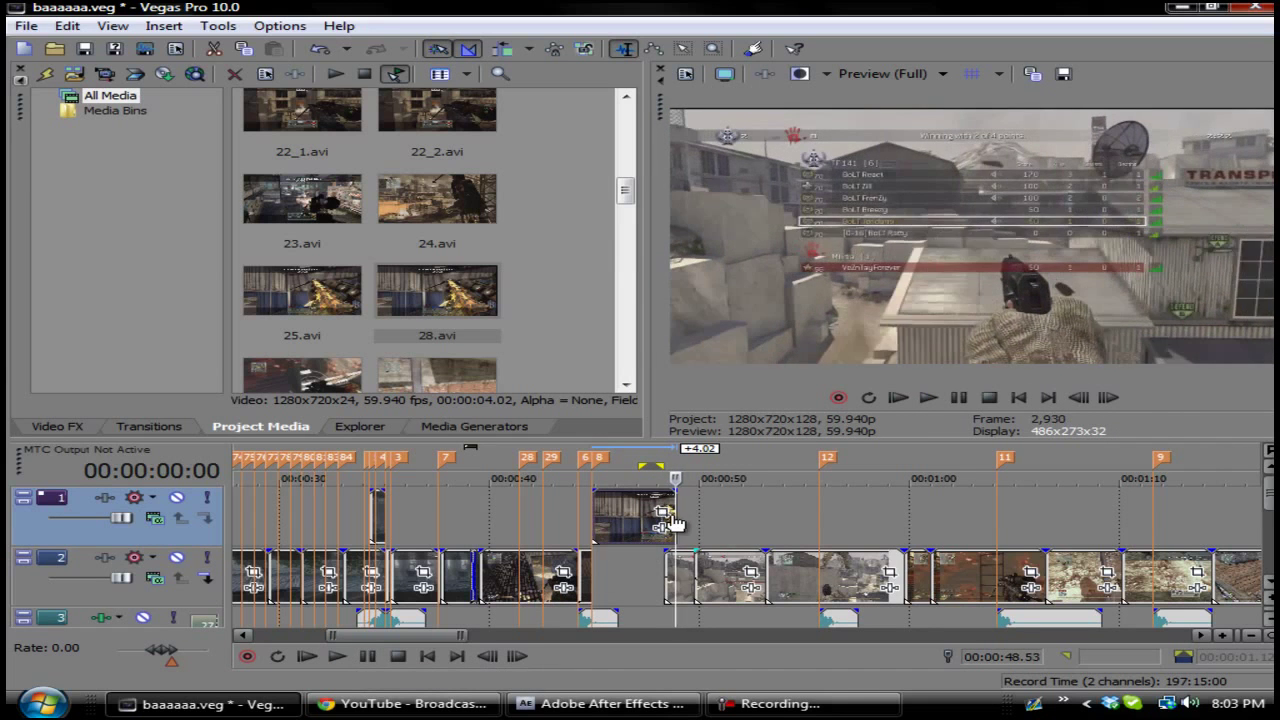
{"action": "key", "text": "Left"}
{"action": "key", "text": "Left"}
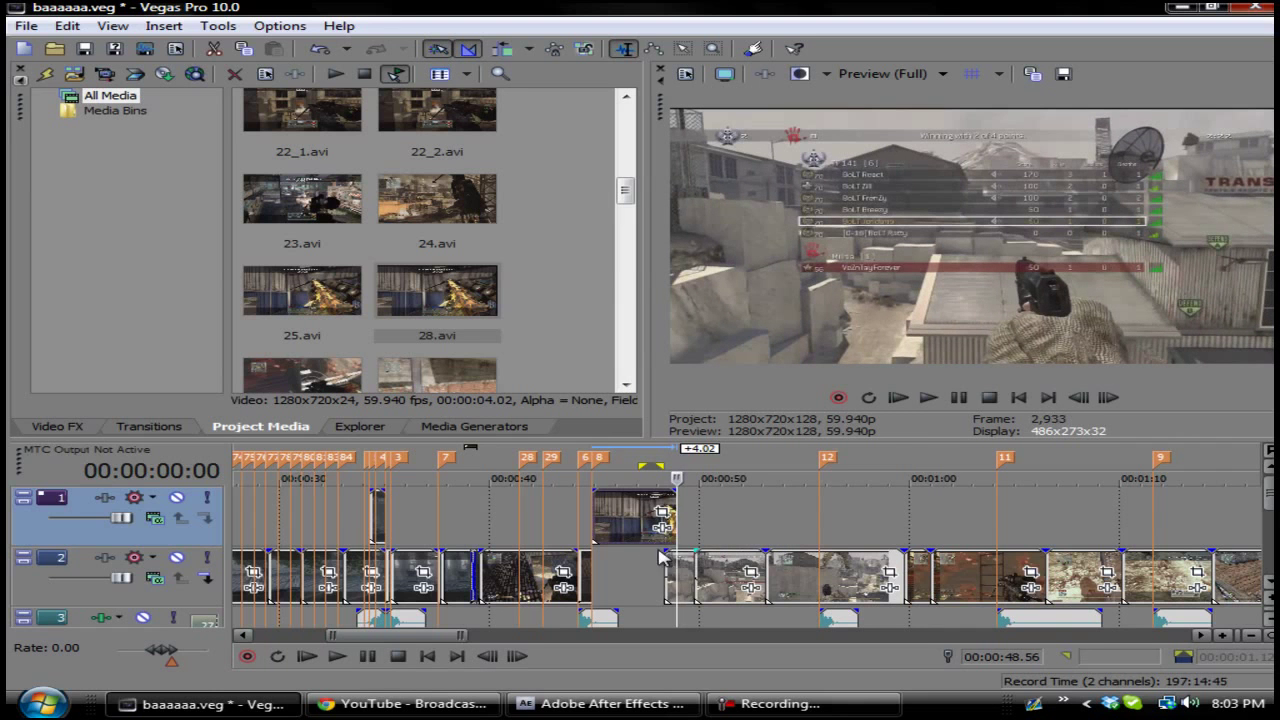
{"action": "scroll", "coordinate": [660, 565], "scroll_direction": "up", "scroll_amount": 5}
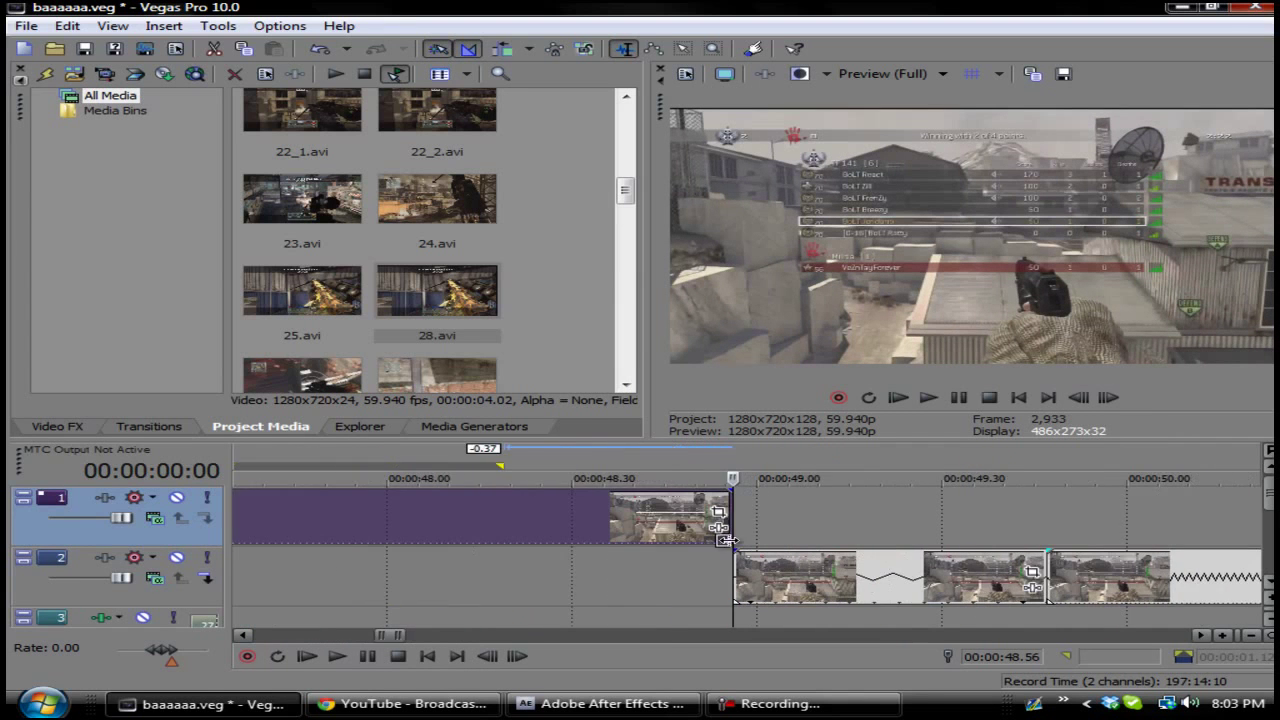
{"action": "scroll", "coordinate": [640, 580], "scroll_direction": "down", "scroll_amount": 5}
Step: Search the computer for "twitch" and open the twitch sound fx folder
{"action": "left_click", "coordinate": [40, 703]}
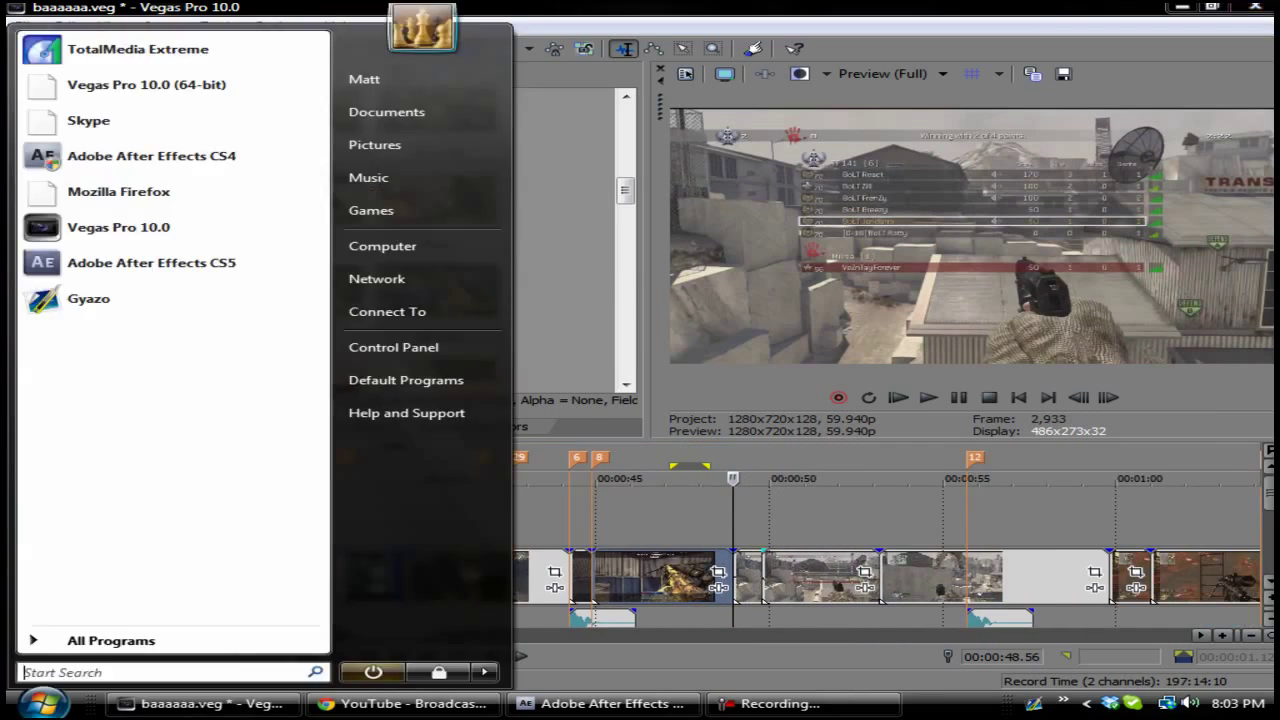
{"action": "type", "text": "twu"}
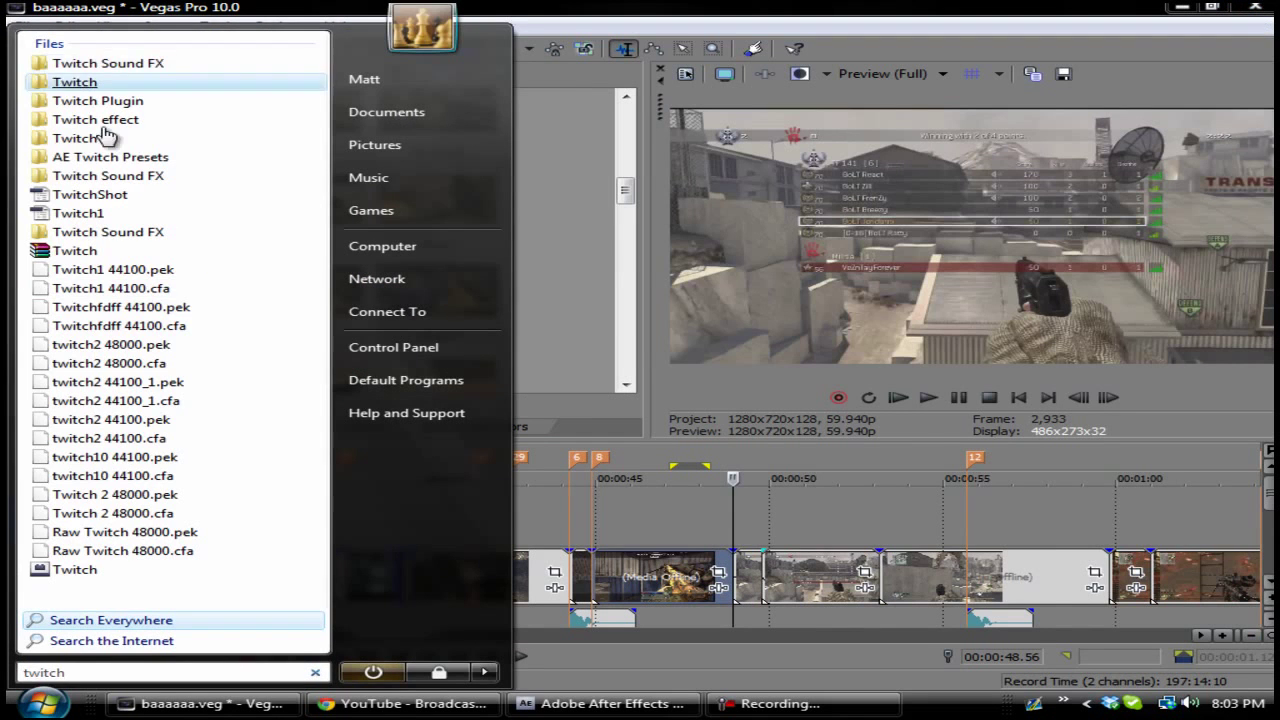
{"action": "left_click", "coordinate": [110, 157]}
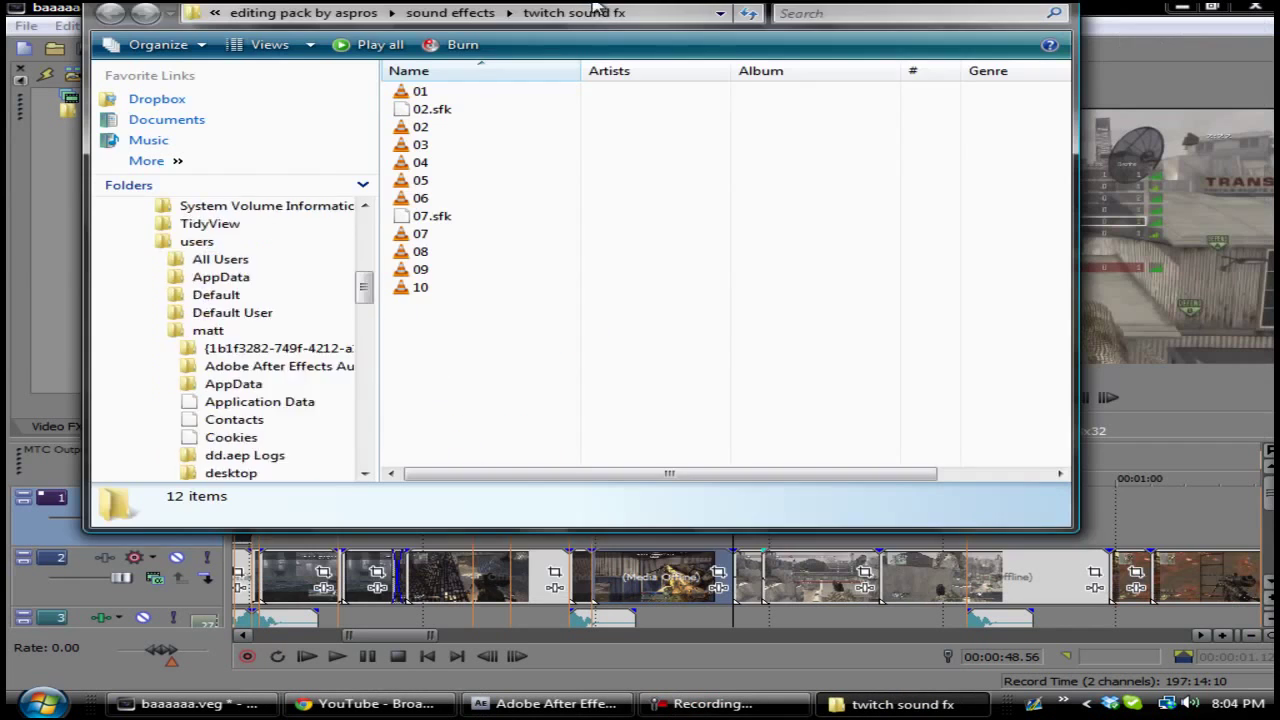
Step: Add sound effect 07 from the twitch sound fx folder to audio track 3 at 00:00:48.56 and close the folder
{"action": "left_click_drag", "start_coordinate": [440, 248], "coordinate": [709, 474]}
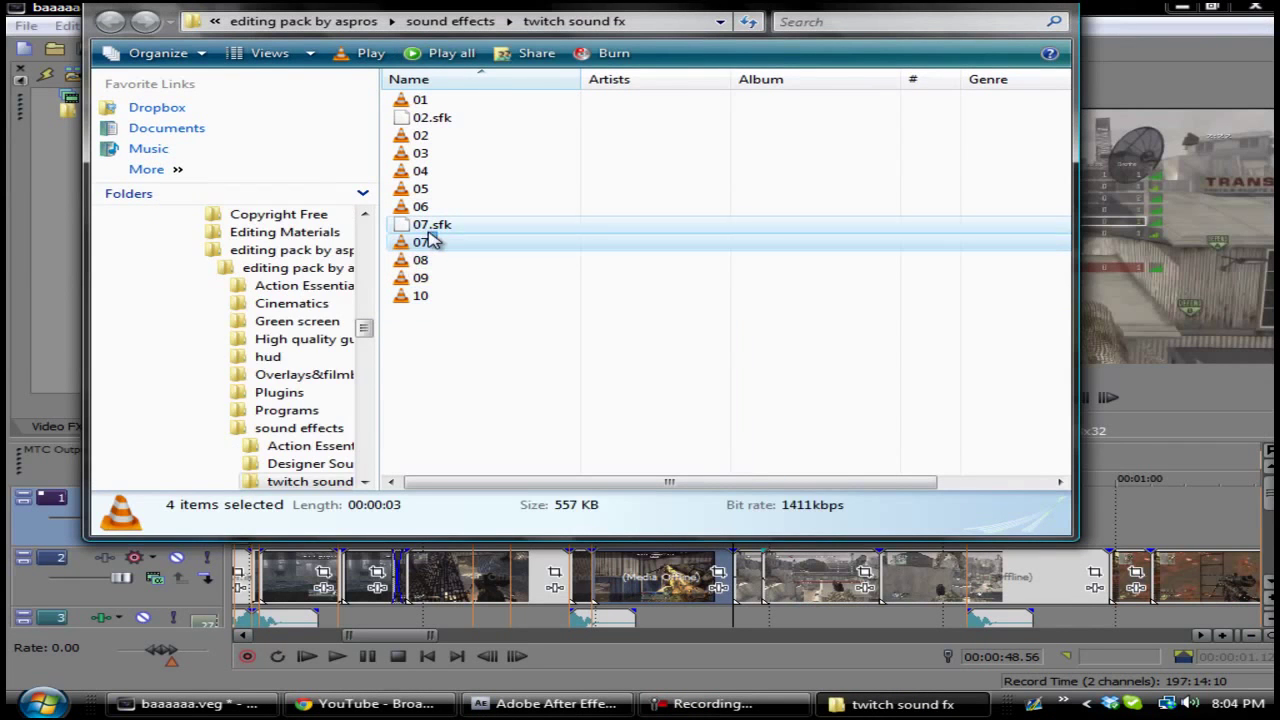
{"action": "left_click", "coordinate": [429, 242]}
{"action": "left_click_drag", "start_coordinate": [780, 590], "coordinate": [736, 617]}
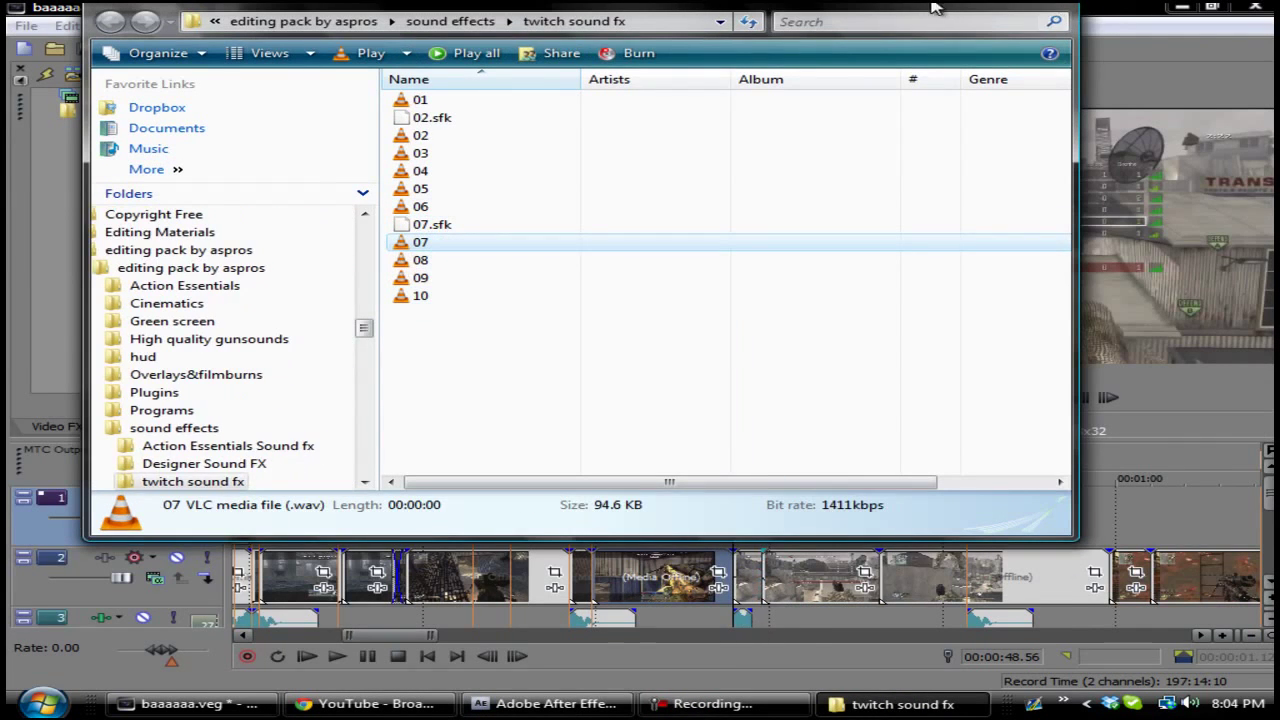
{"action": "left_click_drag", "start_coordinate": [938, 3], "coordinate": [878, 111]}
{"action": "left_click", "coordinate": [992, 106]}
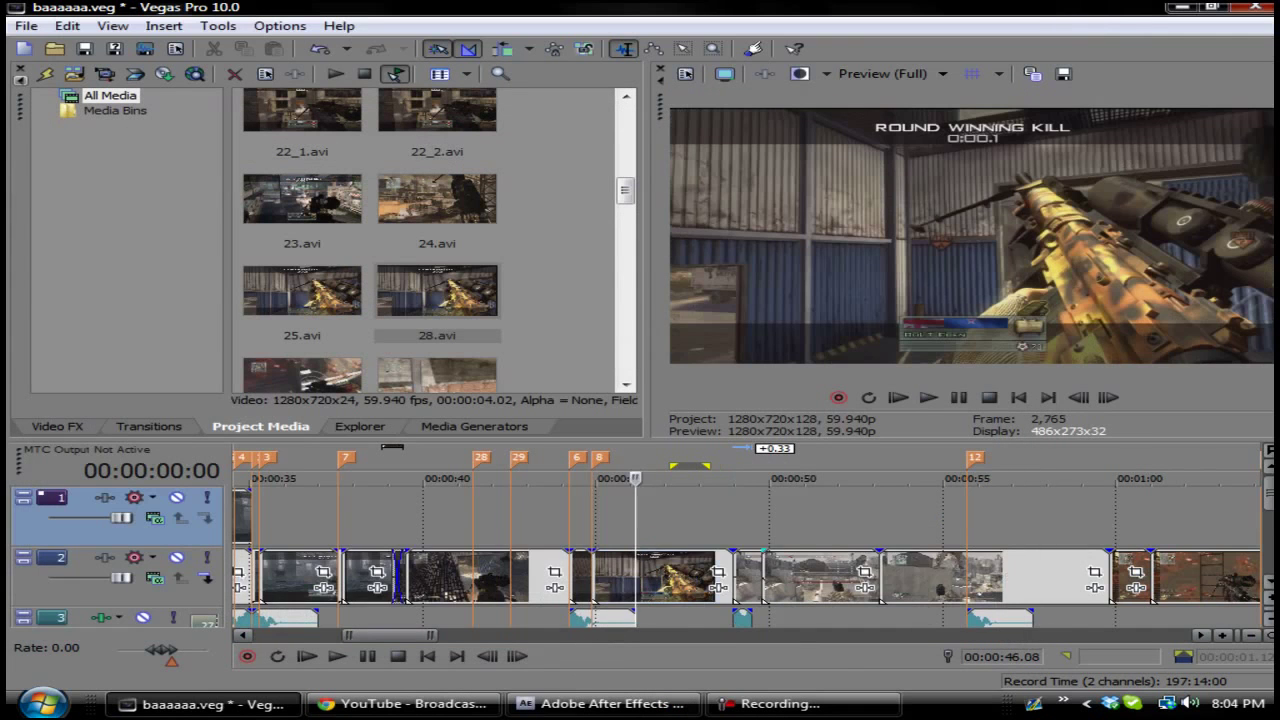
Step: Play from 00:00:46.08, move the 07 sound effect to the start of the transition at about 00:00:47, and preview the result
{"action": "left_click", "coordinate": [1268, 582]}
{"action": "left_click", "coordinate": [632, 532]}
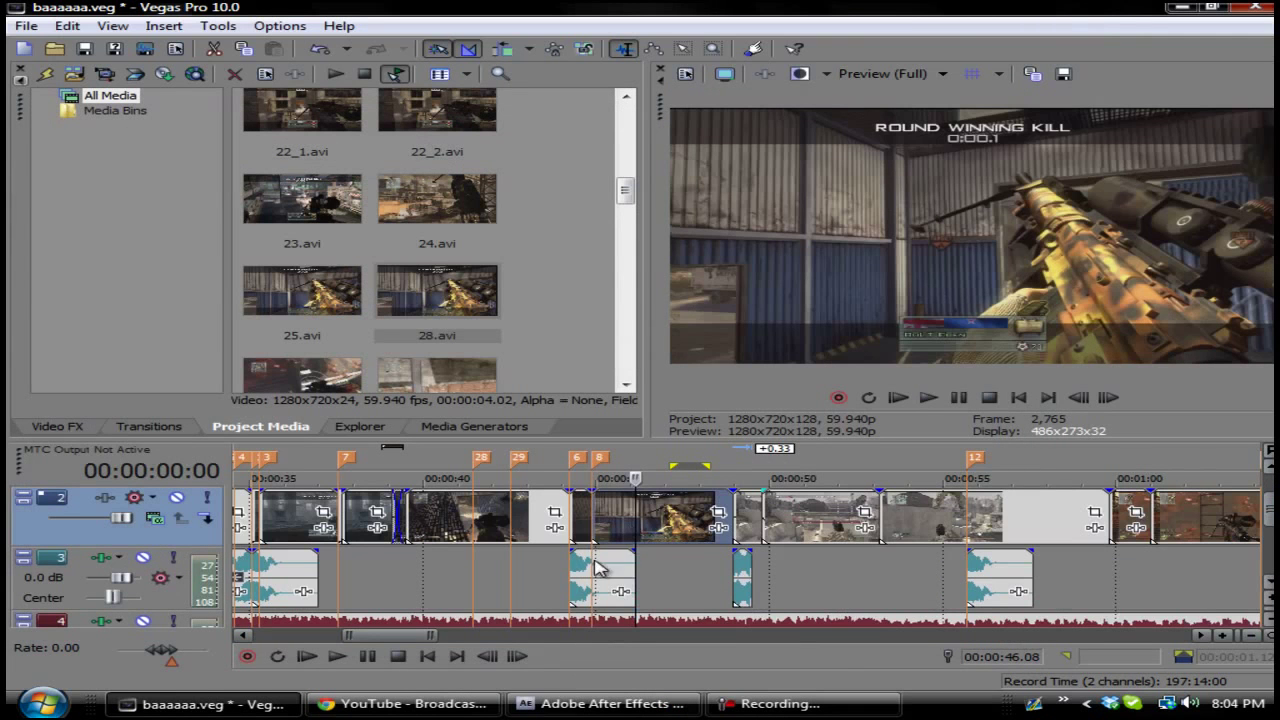
{"action": "key", "text": "space"}
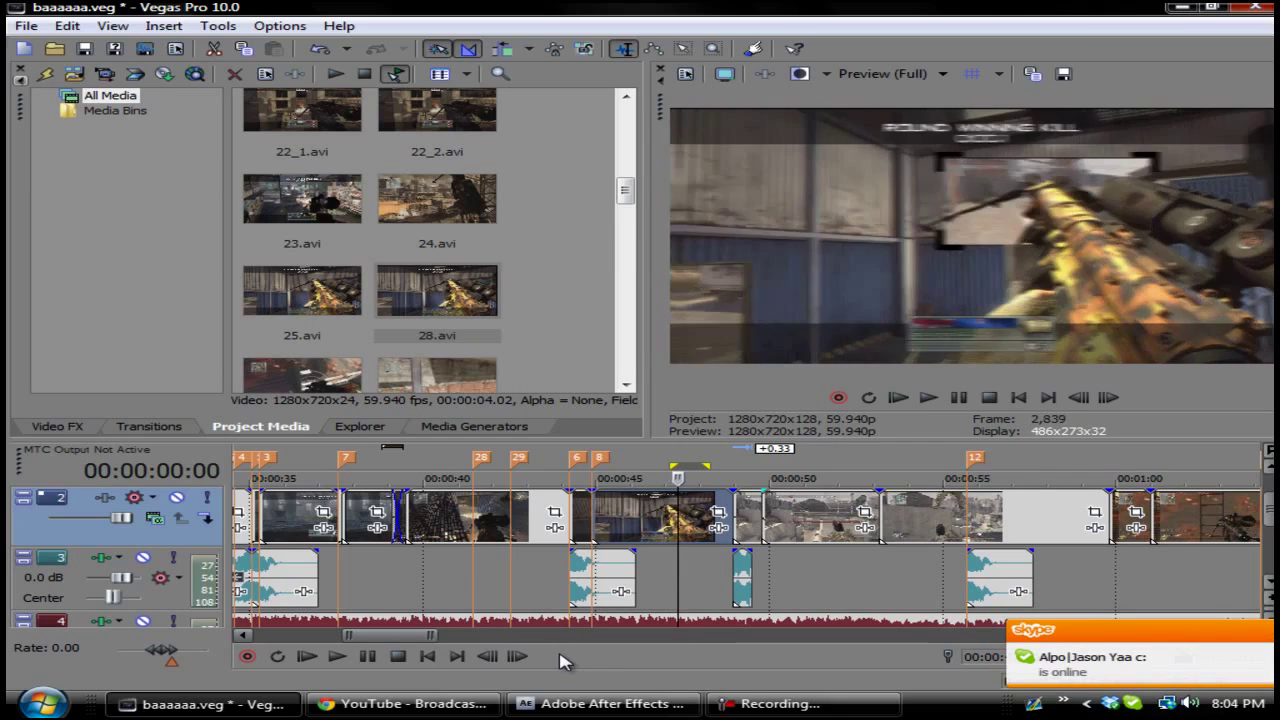
{"action": "left_click_drag", "start_coordinate": [748, 588], "coordinate": [688, 564]}
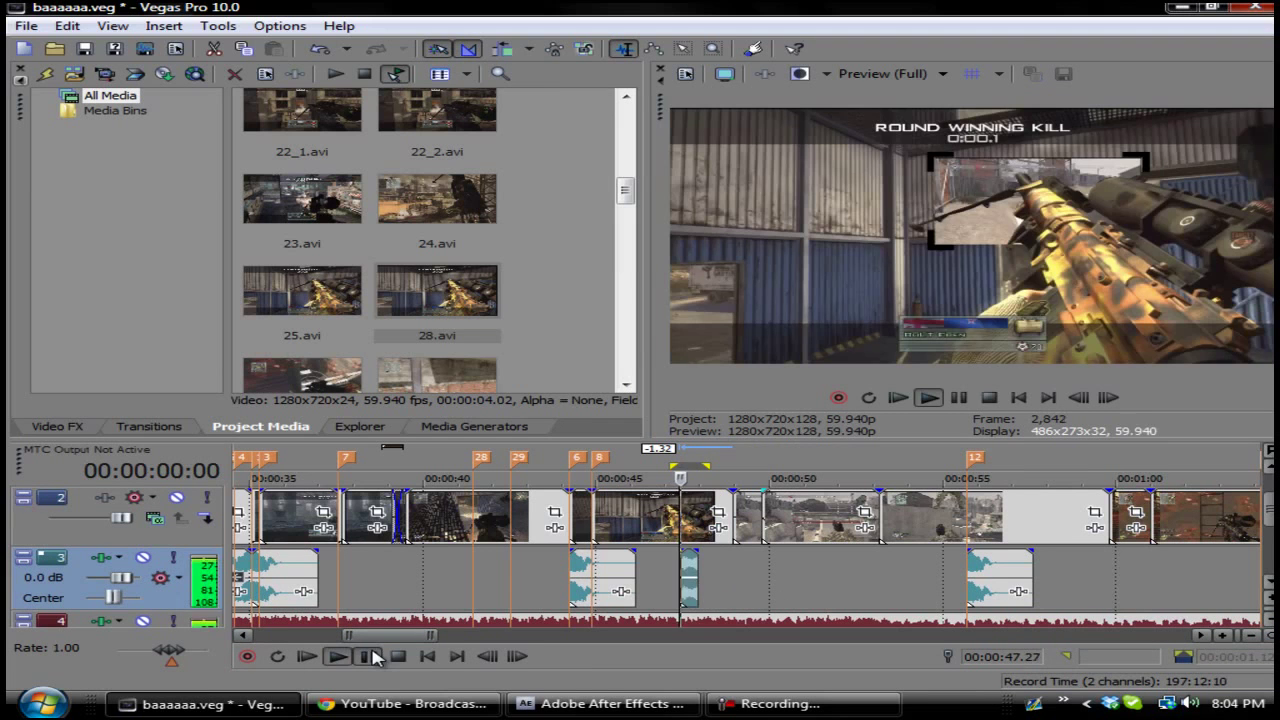
{"action": "left_click", "coordinate": [370, 655]}
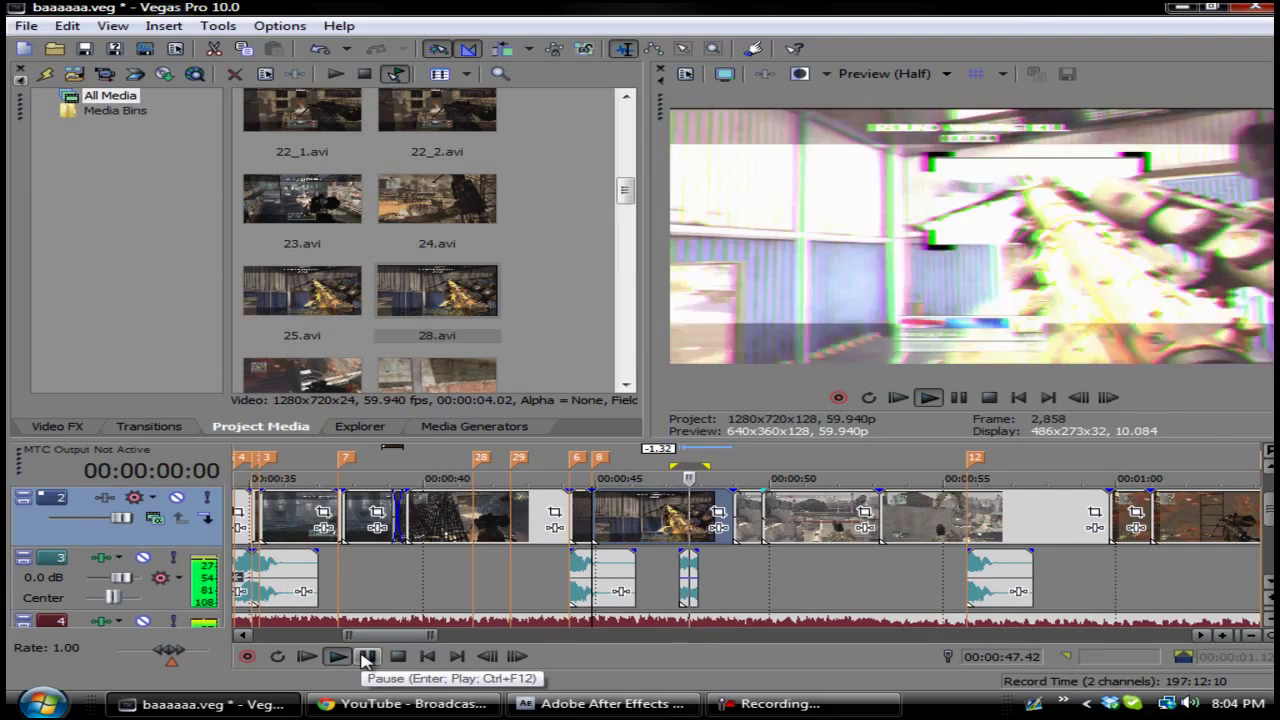
Step: Save the Vegas project and pause the timeline playback
{"action": "left_click", "coordinate": [26, 25]}
{"action": "left_click", "coordinate": [62, 111]}
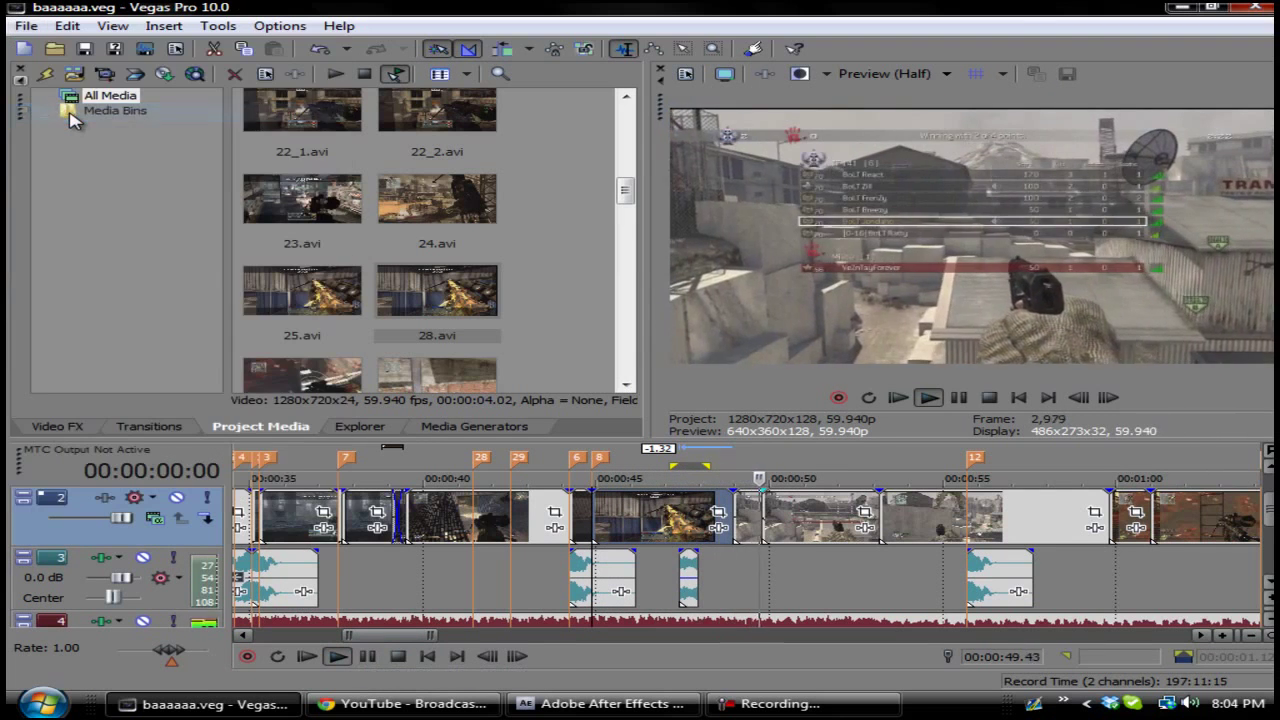
{"action": "left_click", "coordinate": [367, 656]}
{"action": "left_click", "coordinate": [780, 703]}
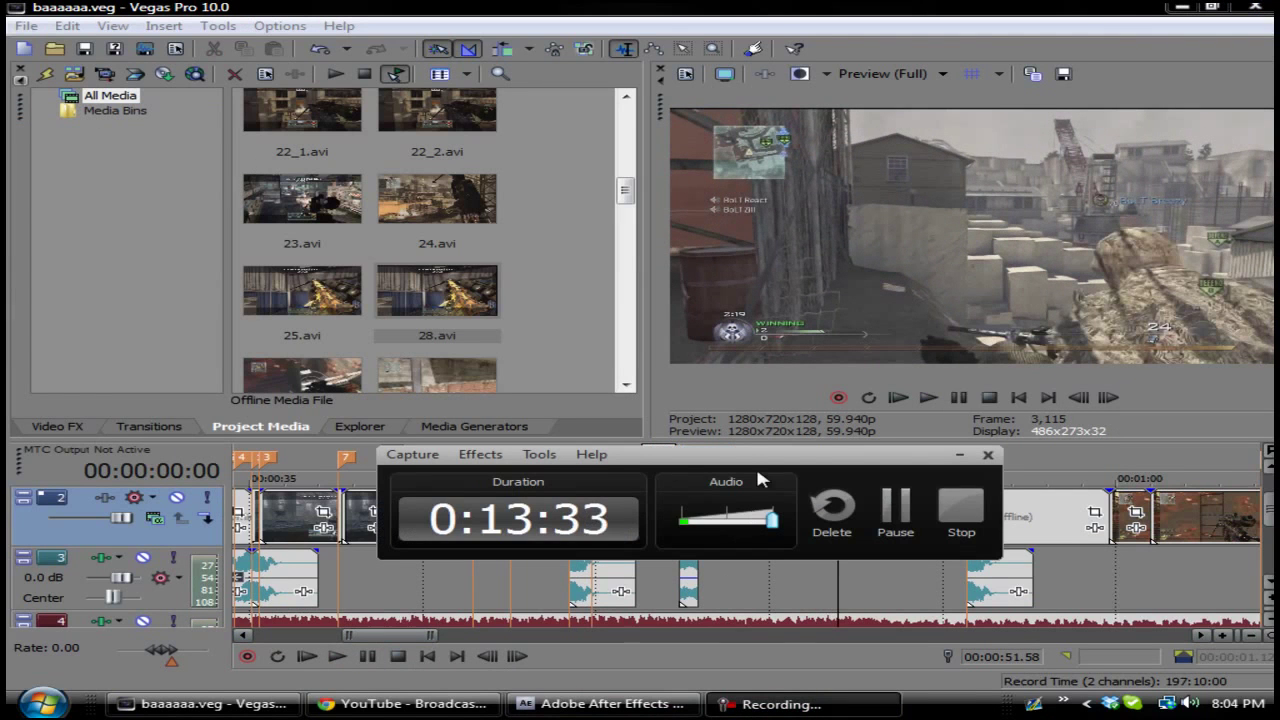